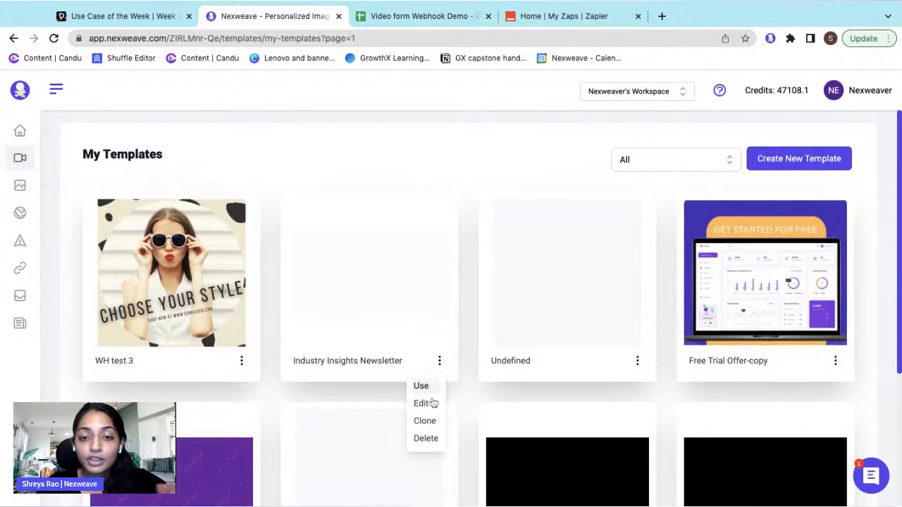
- Open the Industry Insights Newsletter template in the video editor and play its preview
{"action": "left_click", "coordinate": [431, 405]}
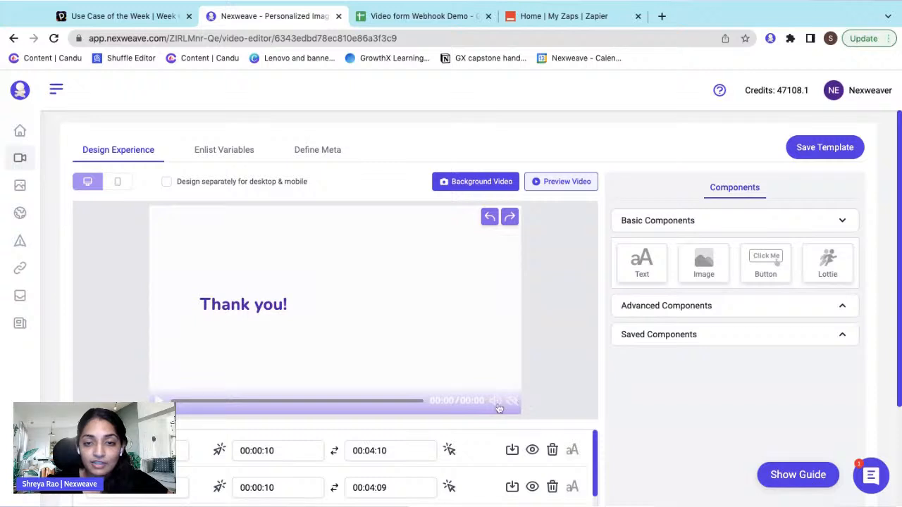
{"action": "left_click", "coordinate": [364, 374]}
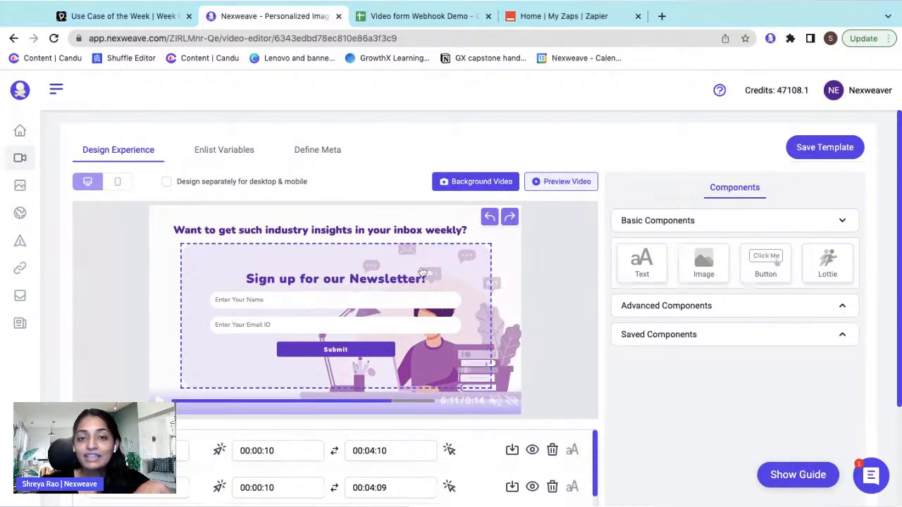
- Select the existing newsletter sign-up form on the video and delete it
{"action": "left_click", "coordinate": [421, 273]}
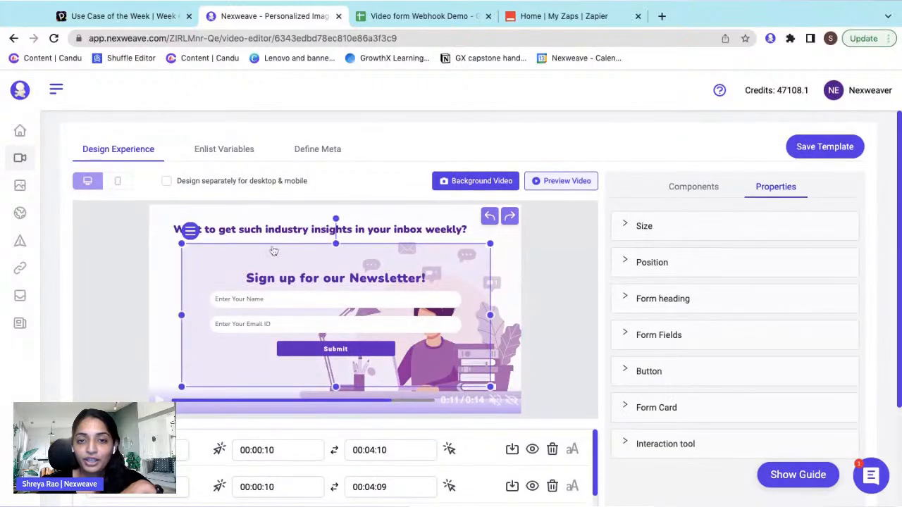
{"action": "scroll", "coordinate": [190, 233], "scroll_direction": "down", "scroll_amount": 1}
{"action": "mouse_move", "coordinate": [199, 160]}
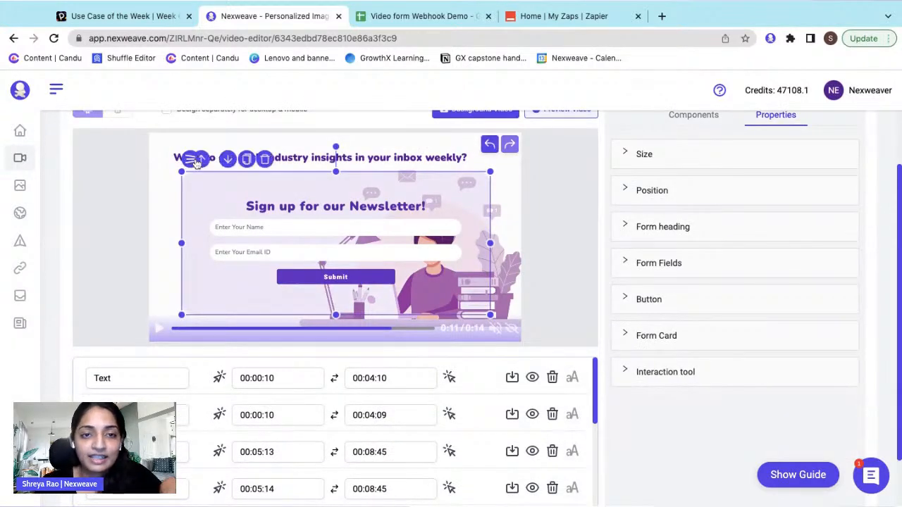
{"action": "left_click", "coordinate": [266, 159]}
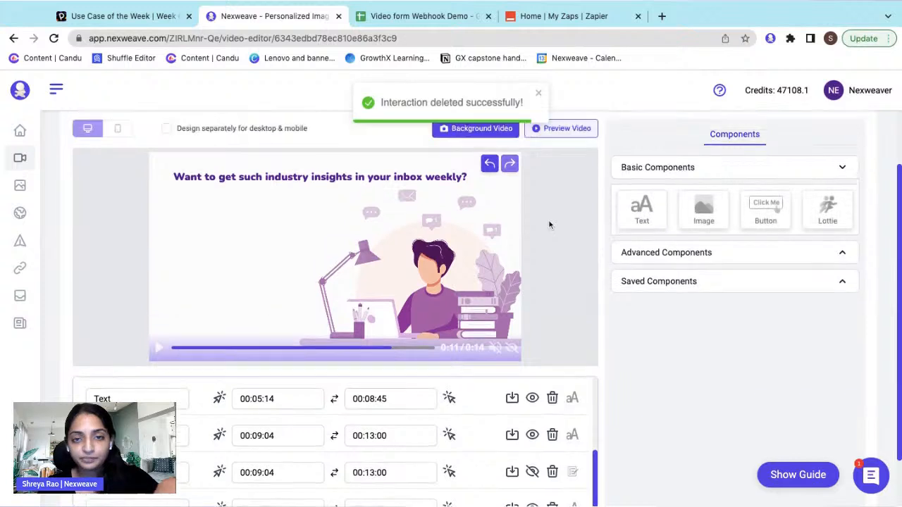
{"action": "scroll", "coordinate": [550, 225], "scroll_direction": "up", "scroll_amount": 1}
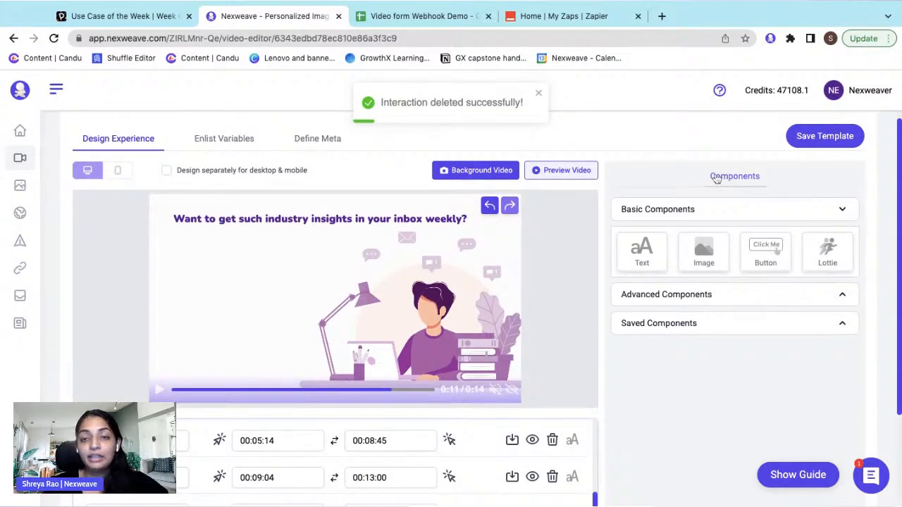
{"action": "left_click", "coordinate": [713, 296]}
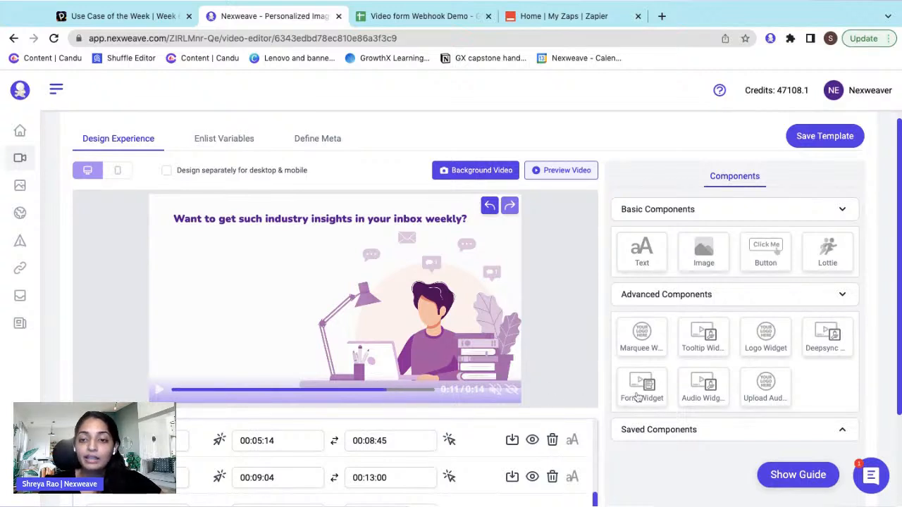
- Add a Form Widget with name, phone and email fields, snapped to the video's centre
{"action": "left_click", "coordinate": [637, 398]}
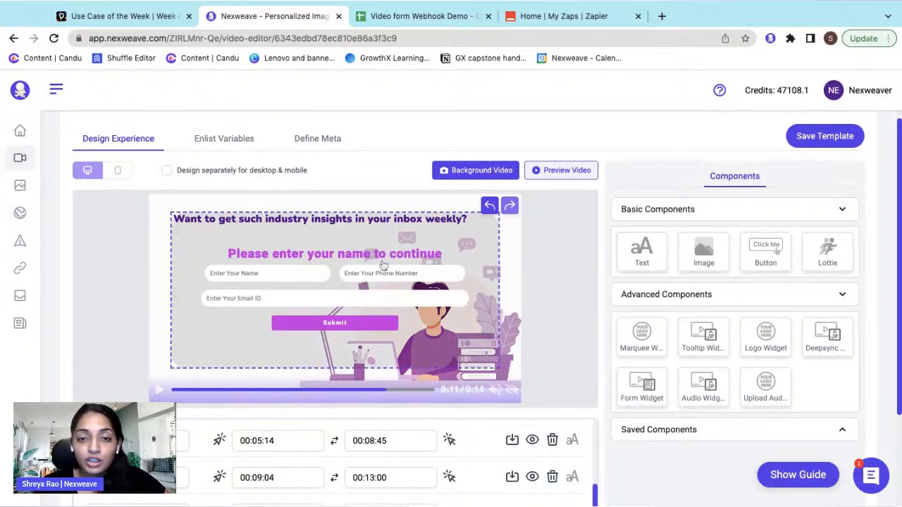
{"action": "left_click", "coordinate": [373, 237]}
{"action": "scroll", "coordinate": [373, 237], "scroll_direction": "down", "scroll_amount": 1}
{"action": "left_click_drag", "start_coordinate": [372, 234], "coordinate": [372, 237]}
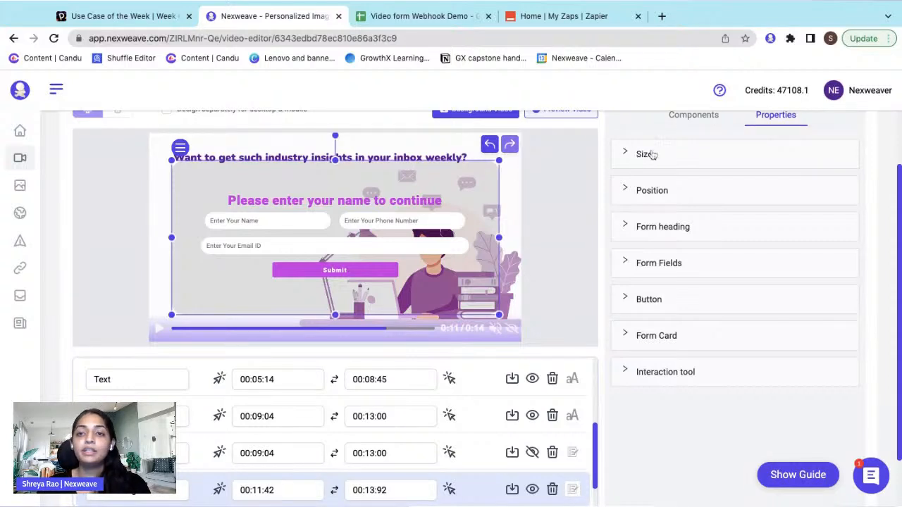
- Bring the form widget's property settings back into view
{"action": "scroll", "coordinate": [644, 153], "scroll_direction": "up", "scroll_amount": 1}
{"action": "left_click", "coordinate": [698, 163]}
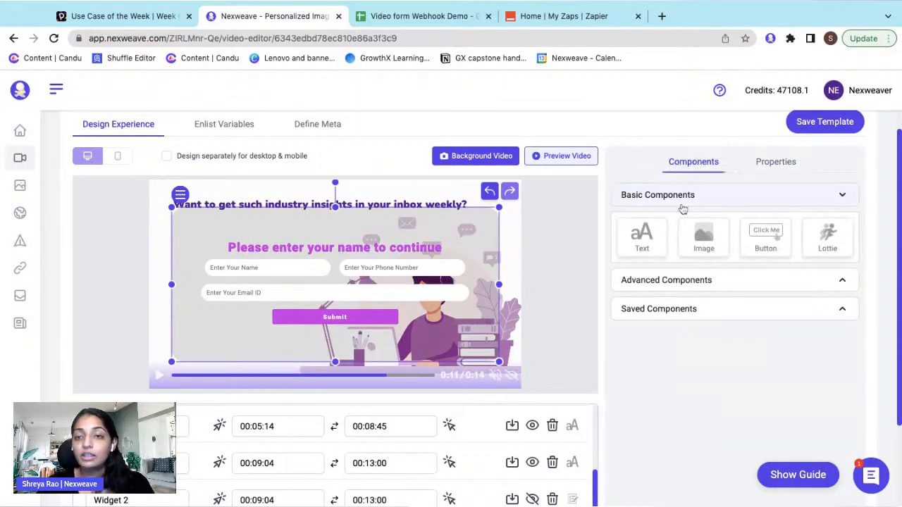
{"action": "left_click", "coordinate": [682, 280]}
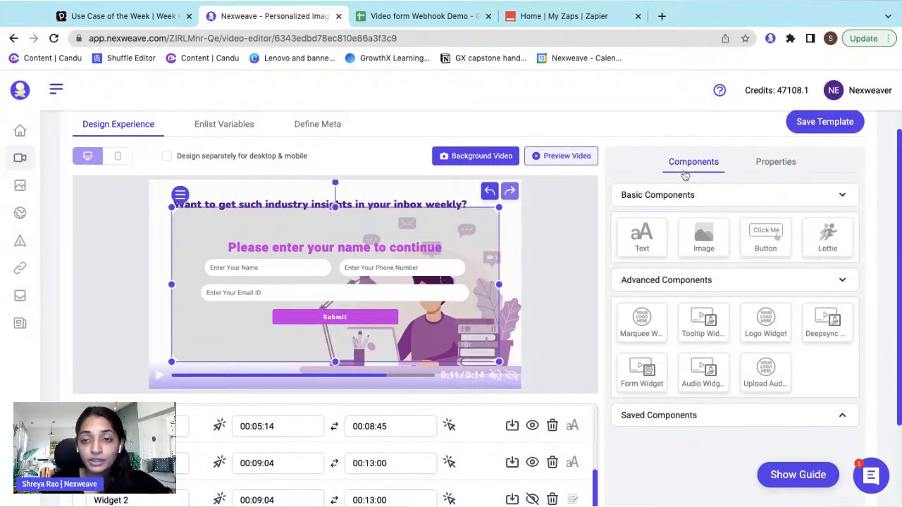
{"action": "scroll", "coordinate": [757, 166], "scroll_direction": "down", "scroll_amount": 1}
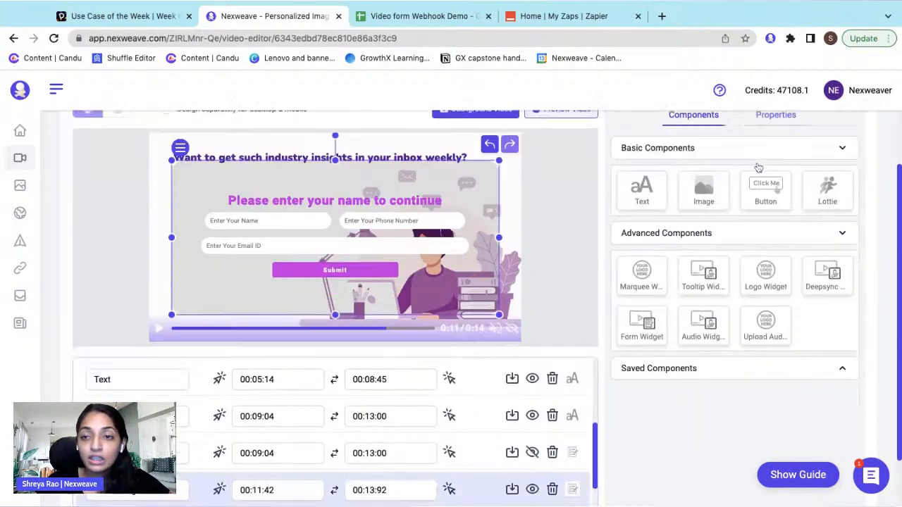
{"action": "left_click", "coordinate": [764, 117]}
{"action": "scroll", "coordinate": [456, 216], "scroll_direction": "up", "scroll_amount": 1}
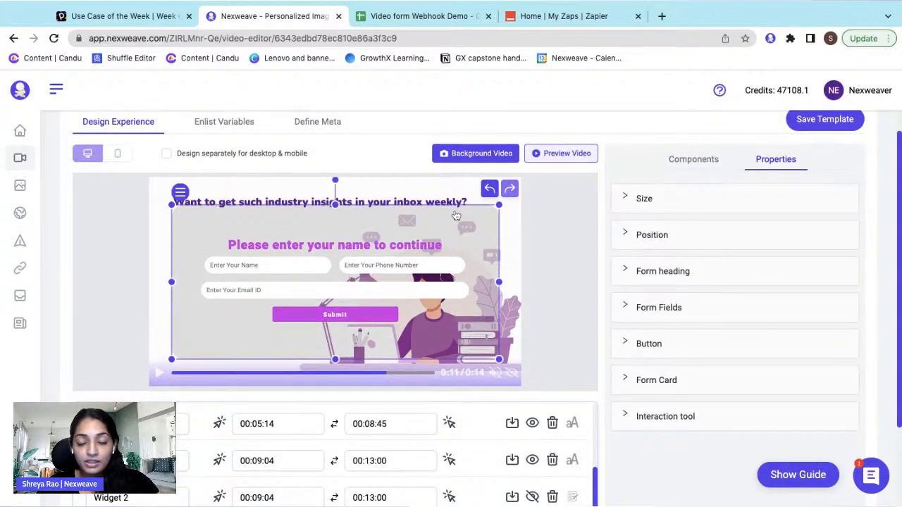
{"action": "scroll", "coordinate": [456, 215], "scroll_direction": "down", "scroll_amount": 1}
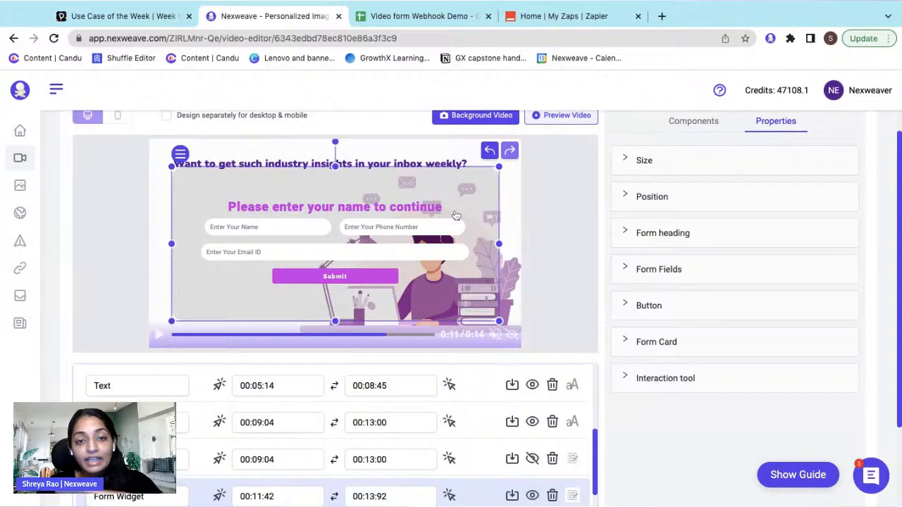
{"action": "scroll", "coordinate": [456, 216], "scroll_direction": "down", "scroll_amount": 2}
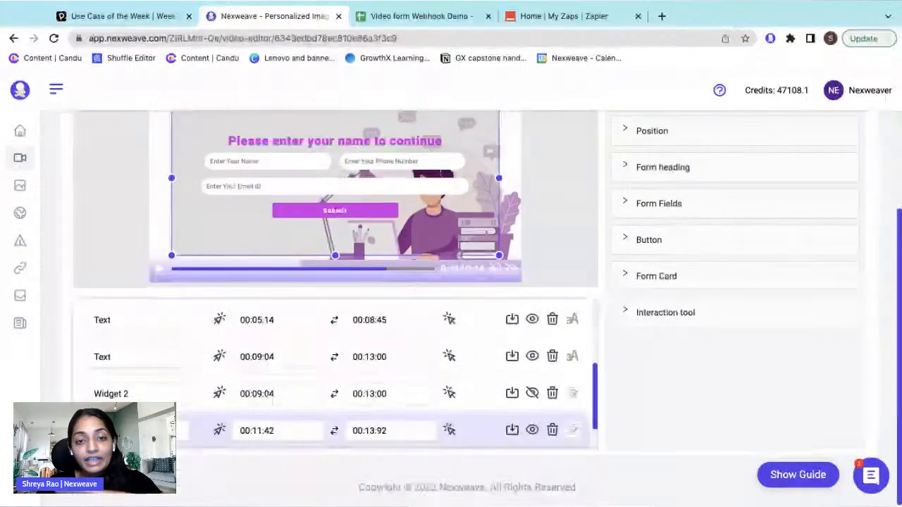
- Time the form widget to show from 00:09:04 until 00:13:00
{"action": "left_click", "coordinate": [277, 429]}
{"action": "key", "text": "BackSpace"}
{"action": "key", "text": "BackSpace"}
{"action": "key", "text": "BackSpace"}
{"action": "key", "text": "BackSpace"}
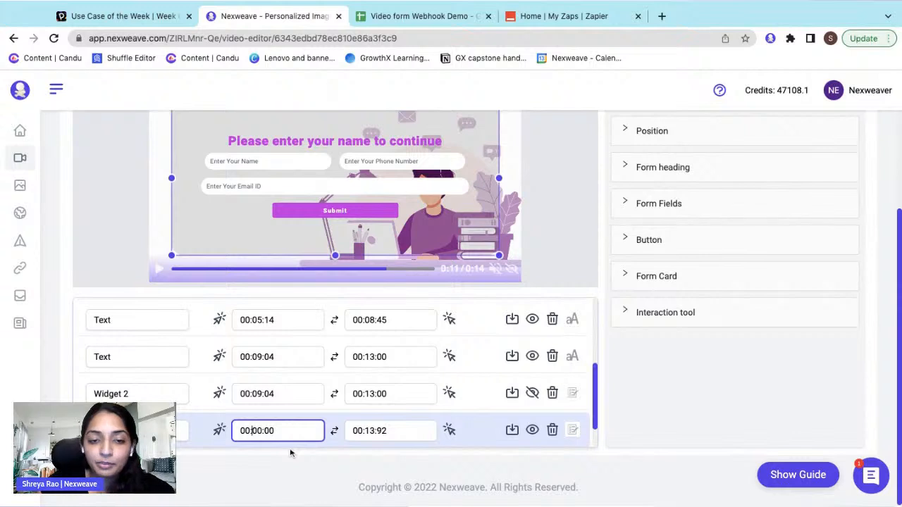
{"action": "type", "text": "09"}
{"action": "type", "text": "00"}
{"action": "type", "text": "4"}
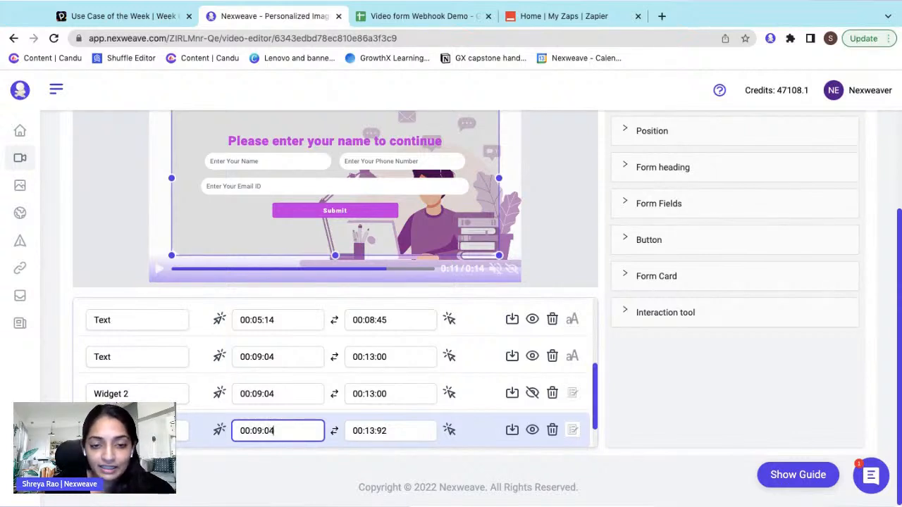
{"action": "left_click", "coordinate": [398, 431]}
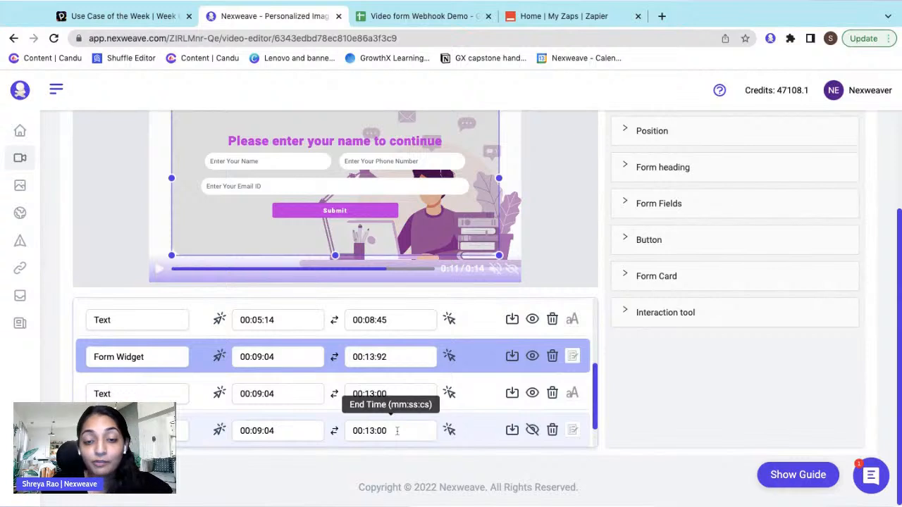
{"action": "scroll", "coordinate": [487, 443], "scroll_direction": "up", "scroll_amount": 1}
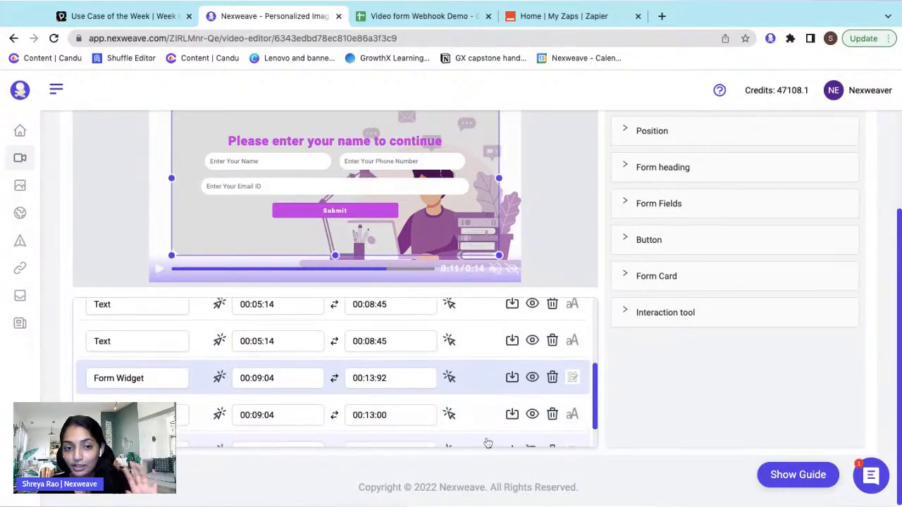
{"action": "scroll", "coordinate": [487, 443], "scroll_direction": "down", "scroll_amount": 2}
{"action": "left_click", "coordinate": [396, 337]}
{"action": "key", "text": "BackSpace"}
{"action": "key", "text": "BackSpace"}
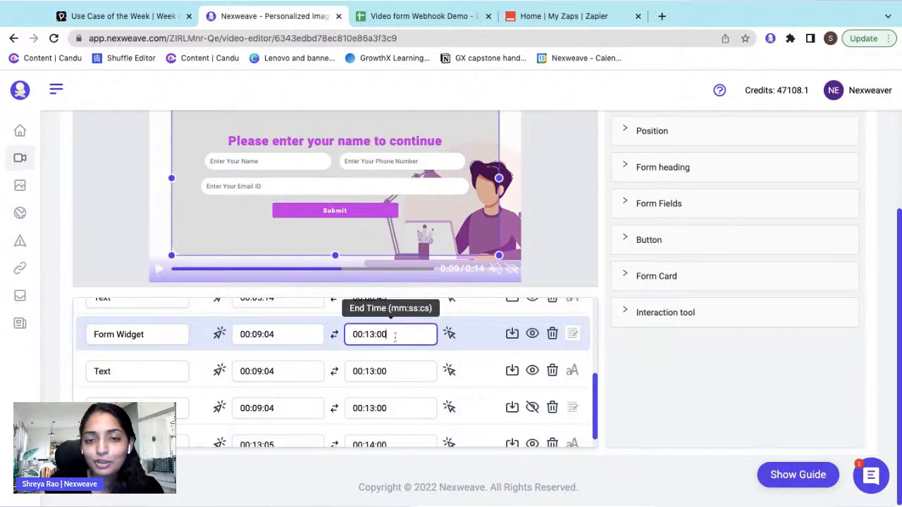
{"action": "scroll", "coordinate": [549, 198], "scroll_direction": "up", "scroll_amount": 3}
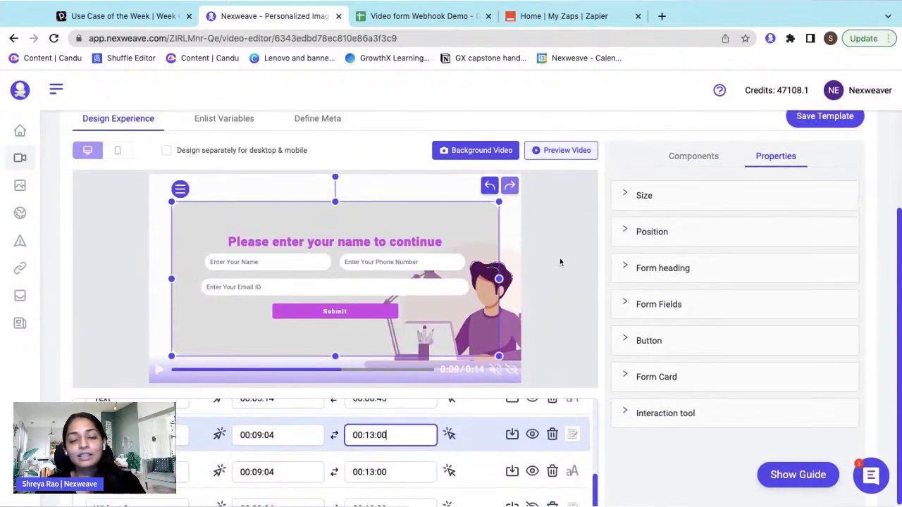
{"action": "left_click", "coordinate": [560, 261]}
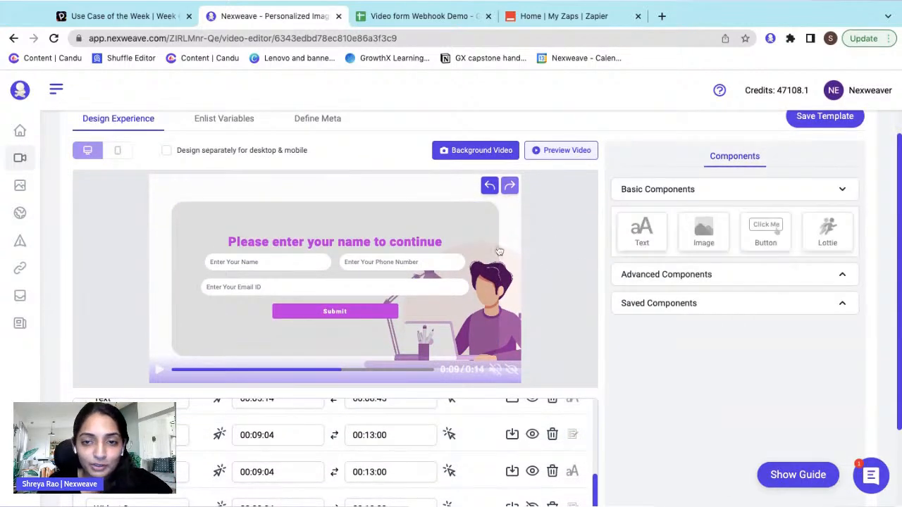
{"action": "left_click", "coordinate": [488, 243]}
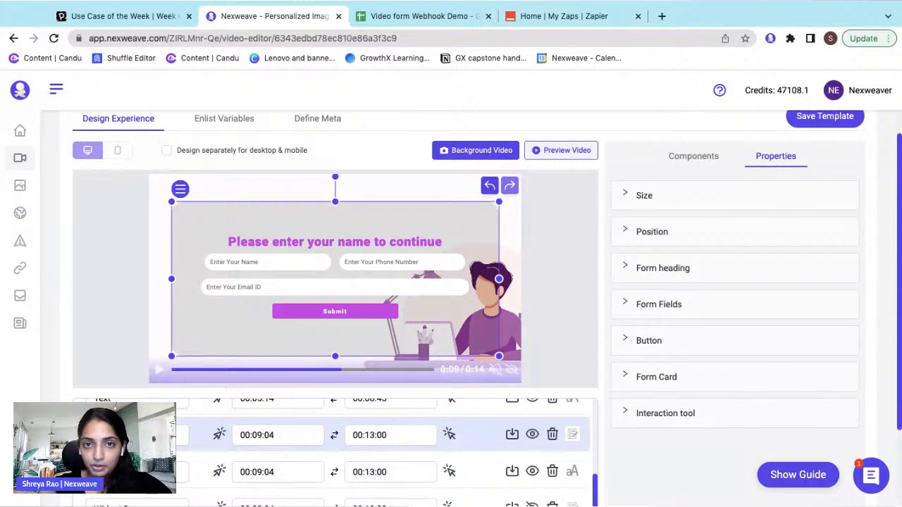
- Check the form's width, height, top and left position in Properties
{"action": "left_click", "coordinate": [655, 200]}
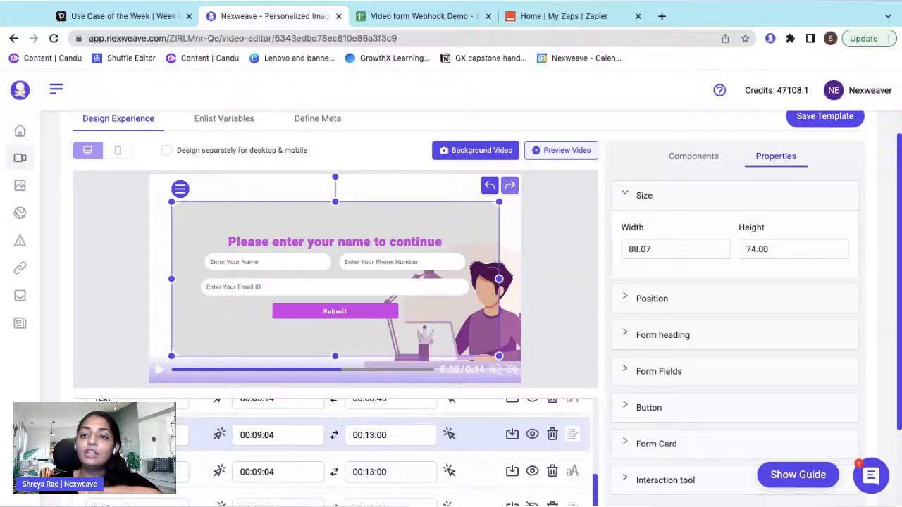
{"action": "left_click", "coordinate": [653, 210]}
{"action": "left_click", "coordinate": [655, 232]}
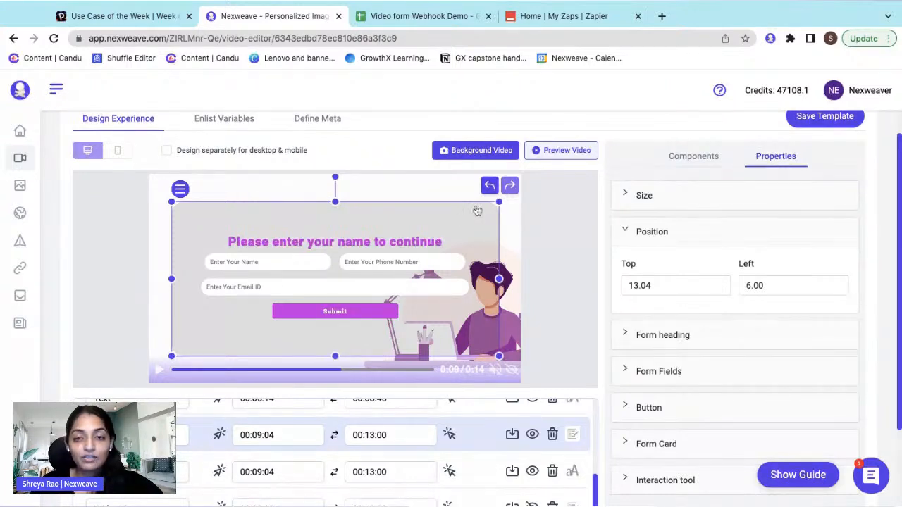
{"action": "left_click", "coordinate": [642, 233]}
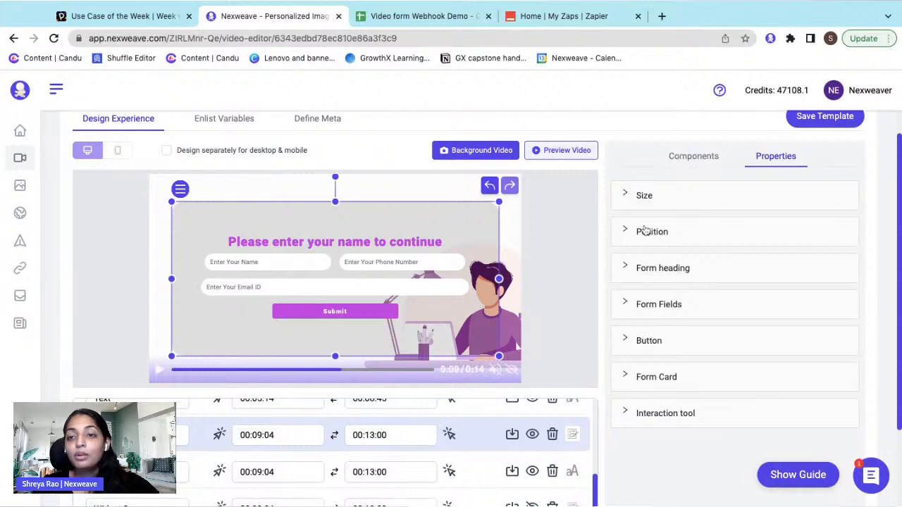
- Shrink the form card from its top-right corner and shift it slightly right
{"action": "left_click_drag", "start_coordinate": [500, 203], "coordinate": [497, 205]}
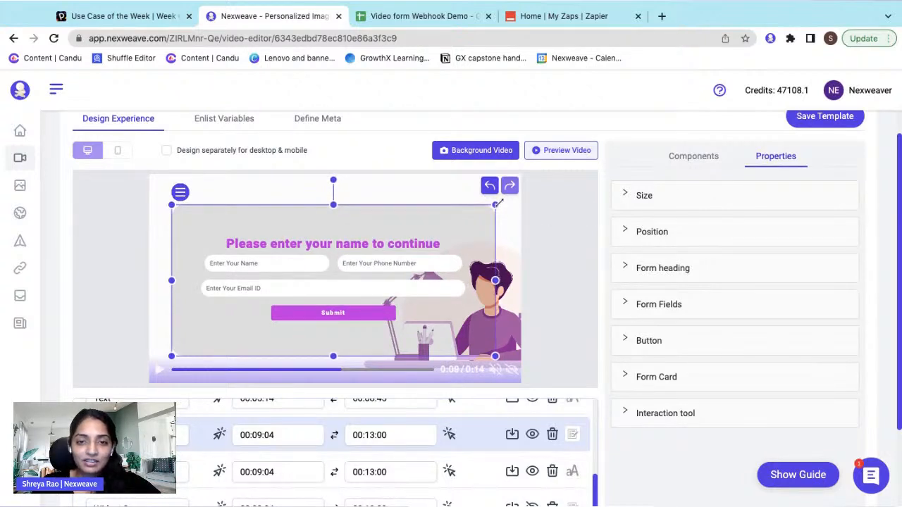
{"action": "left_click_drag", "start_coordinate": [497, 204], "coordinate": [475, 215]}
{"action": "left_click_drag", "start_coordinate": [375, 308], "coordinate": [387, 307]}
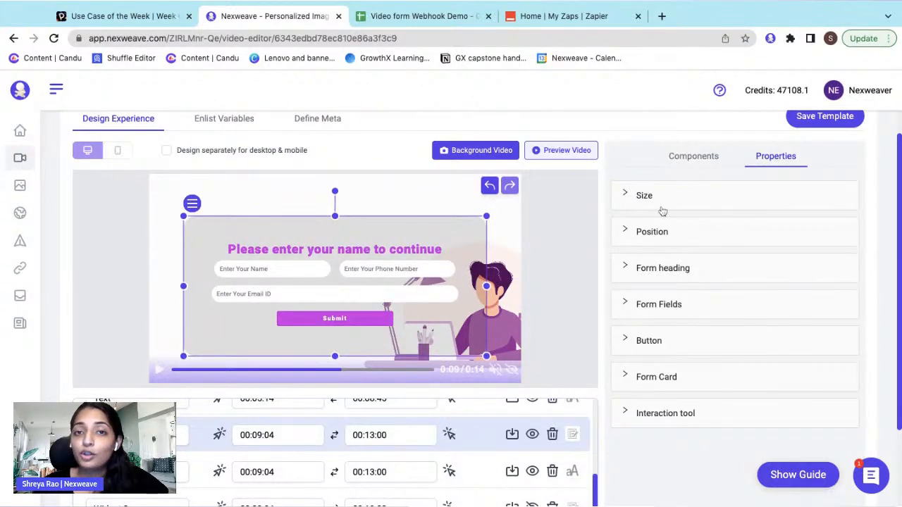
{"action": "left_click", "coordinate": [675, 273]}
{"action": "scroll", "coordinate": [711, 280], "scroll_direction": "down", "scroll_amount": 1}
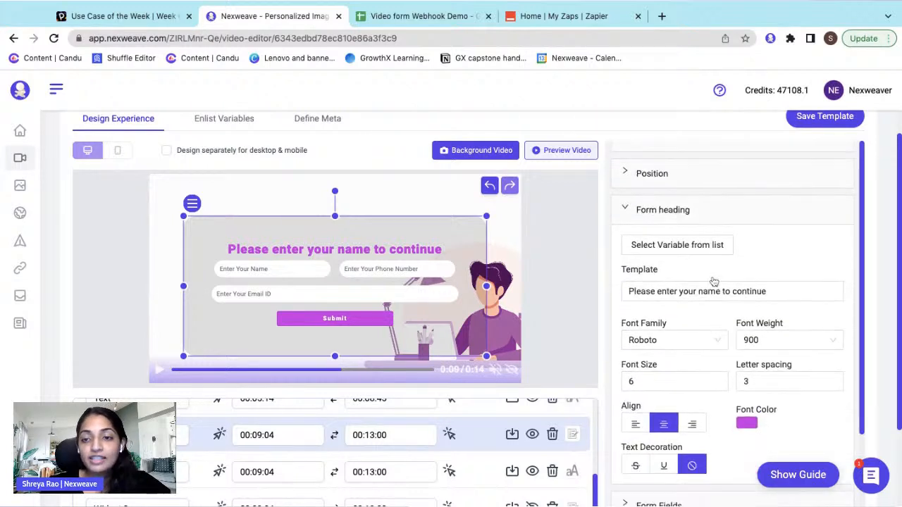
{"action": "scroll", "coordinate": [712, 285], "scroll_direction": "up", "scroll_amount": 2}
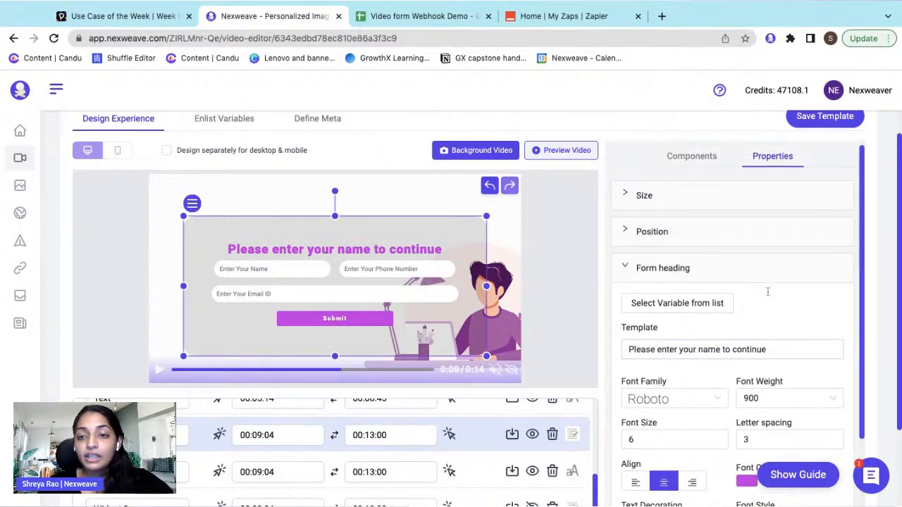
{"action": "scroll", "coordinate": [768, 291], "scroll_direction": "up", "scroll_amount": 1}
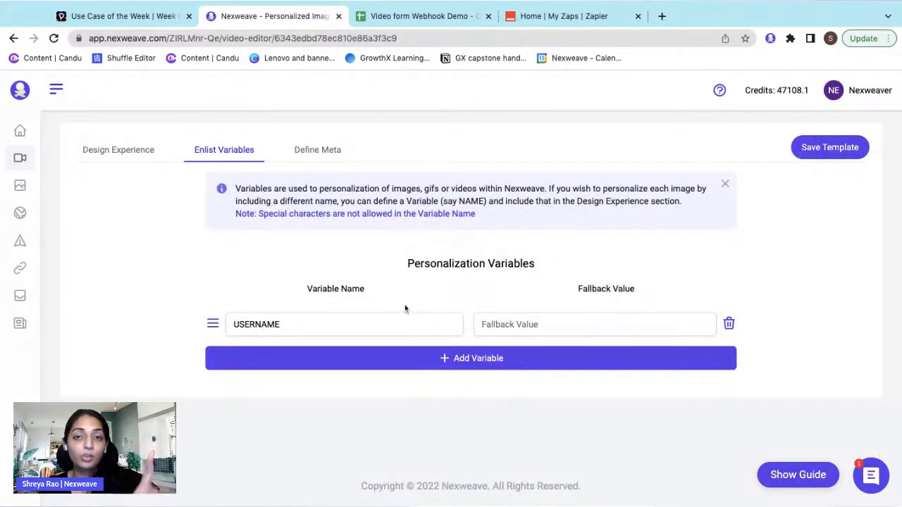
{"action": "left_click", "coordinate": [146, 152]}
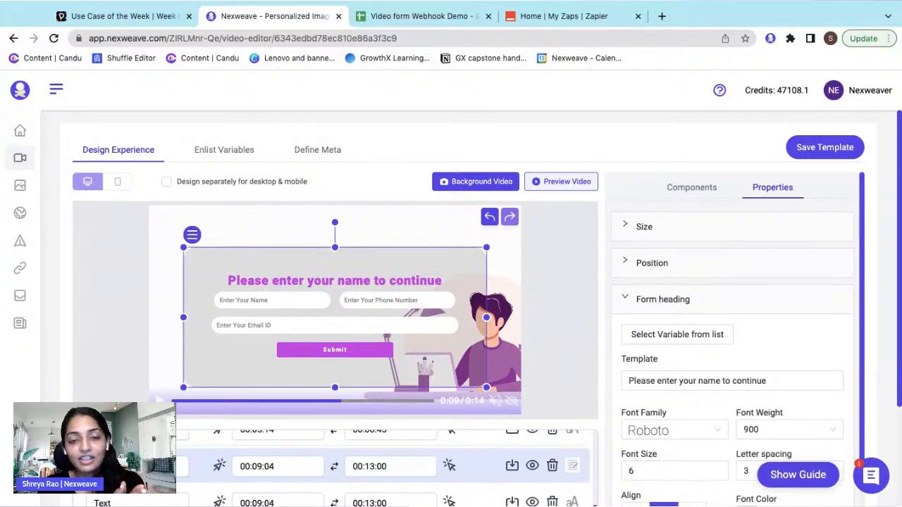
- Nudge the form down and change its heading to 'Sign up for our Newsletter!'
{"action": "left_click_drag", "start_coordinate": [398, 257], "coordinate": [398, 260]}
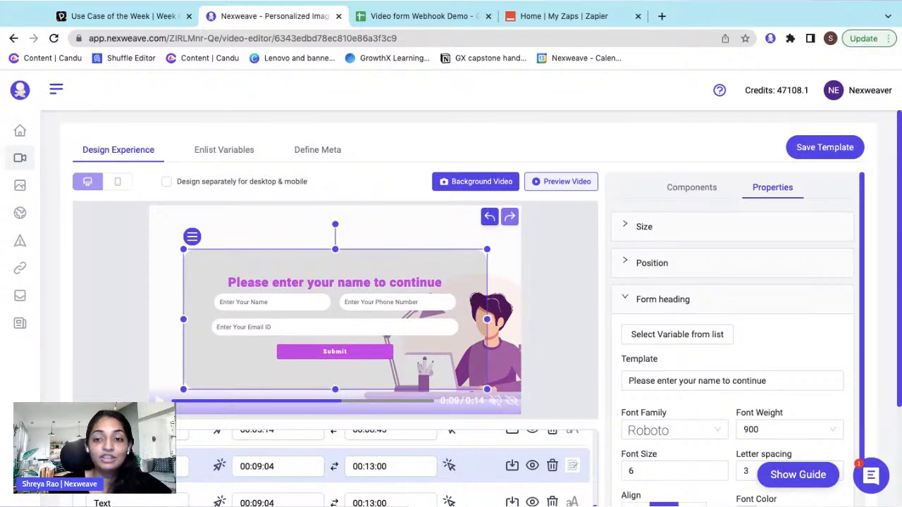
{"action": "scroll", "coordinate": [749, 282], "scroll_direction": "down", "scroll_amount": 1}
{"action": "triple_click", "coordinate": [777, 323]}
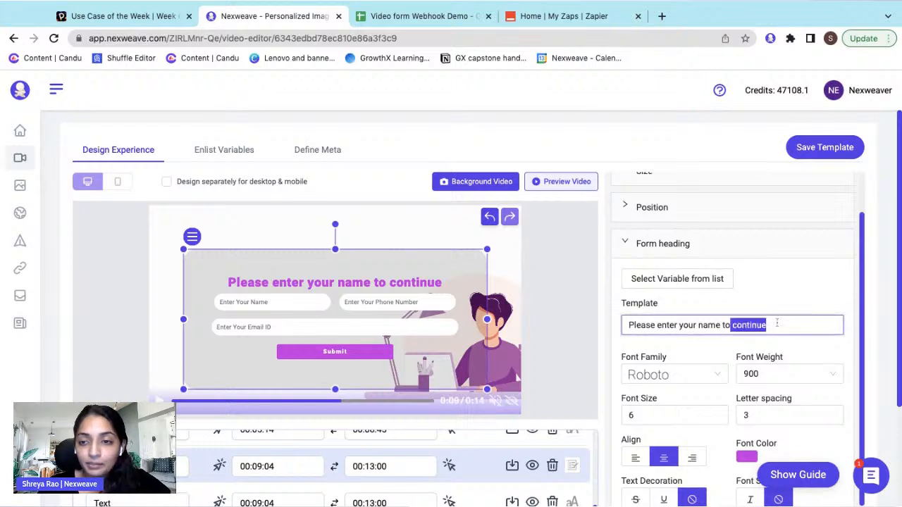
{"action": "key", "text": "BackSpace"}
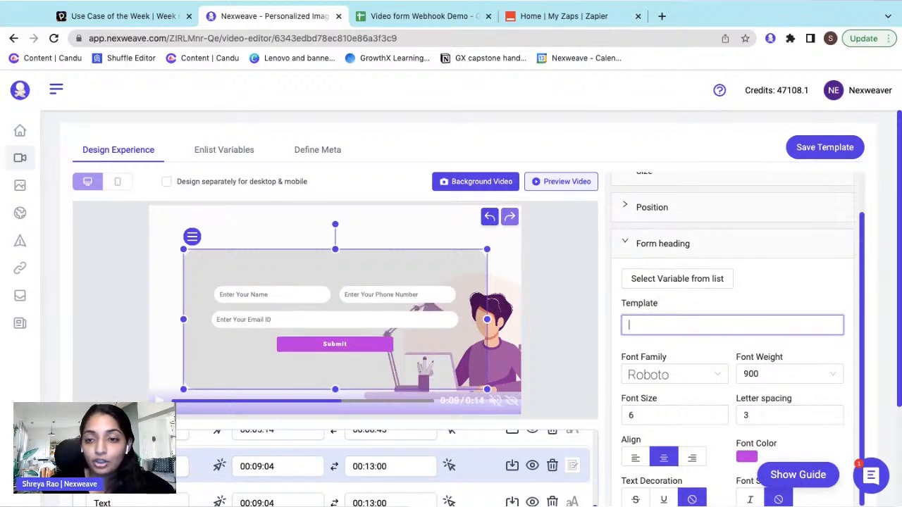
{"action": "type", "text": "Sign"}
{"action": "left_click", "coordinate": [706, 340]}
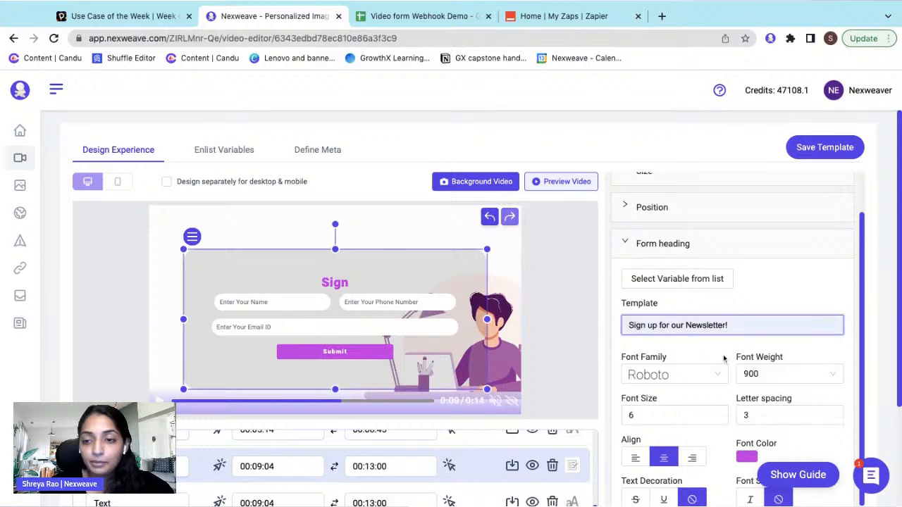
- Change the form heading's font from Roboto to Nunito
{"action": "left_click", "coordinate": [675, 374]}
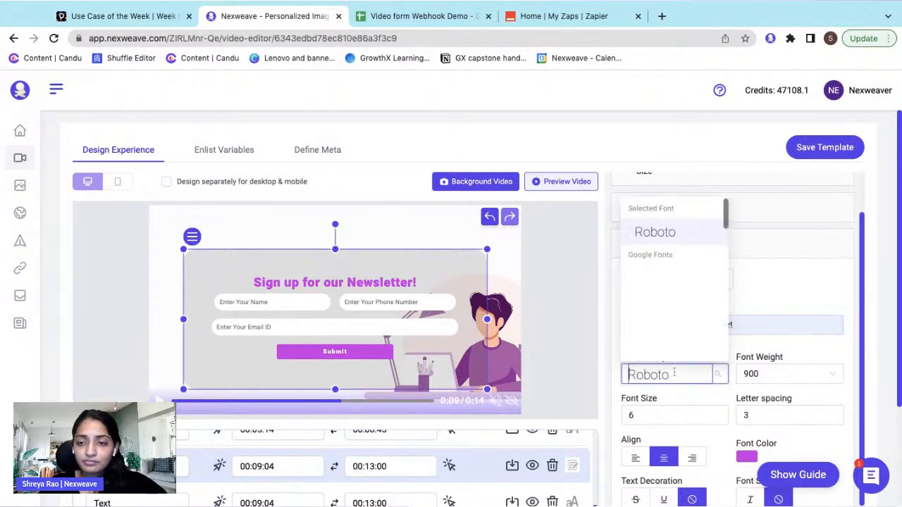
{"action": "type", "text": "Nuni"}
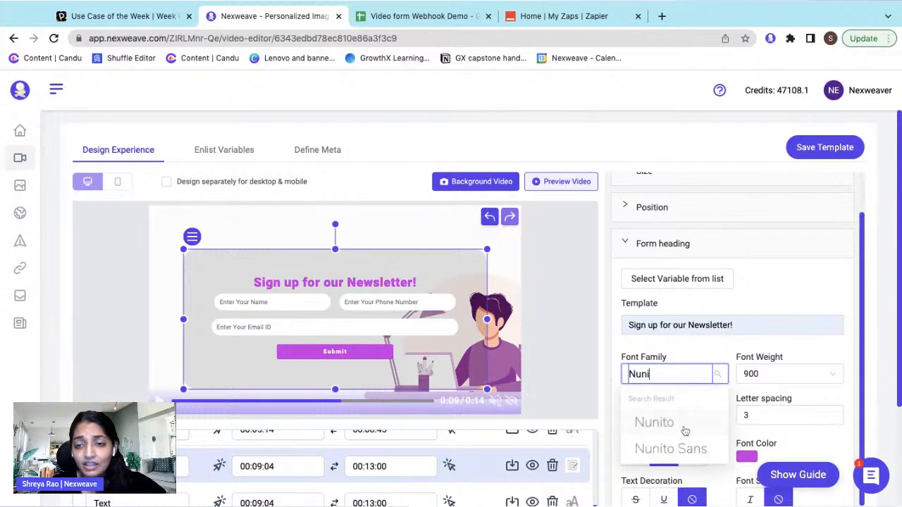
{"action": "left_click", "coordinate": [683, 423]}
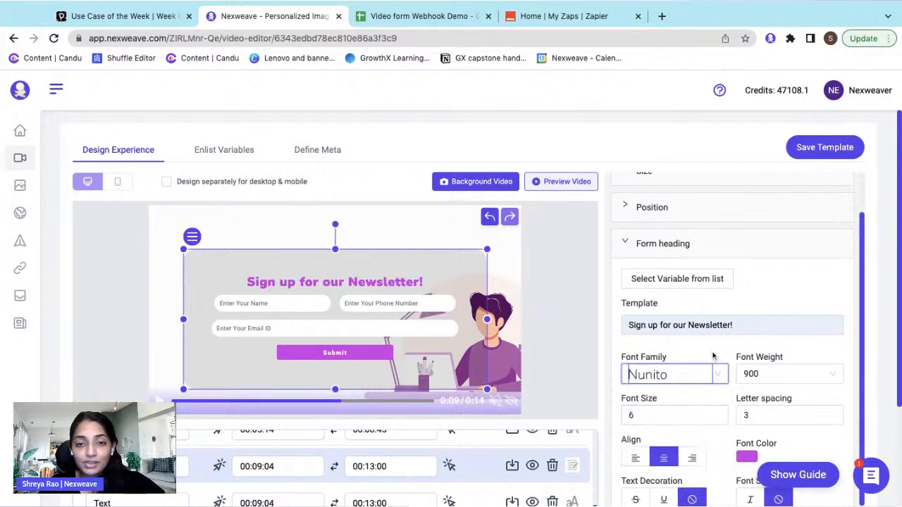
{"action": "scroll", "coordinate": [713, 356], "scroll_direction": "down", "scroll_amount": 1}
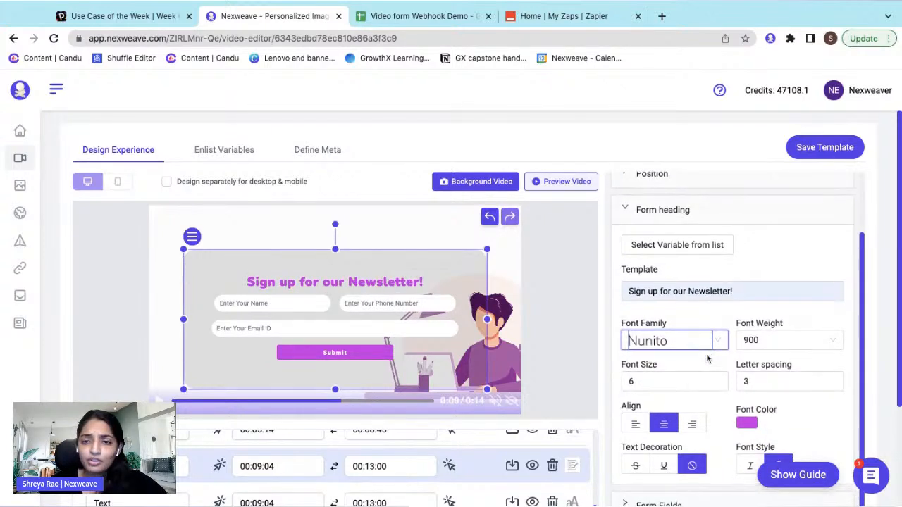
{"action": "scroll", "coordinate": [715, 381], "scroll_direction": "down", "scroll_amount": 1}
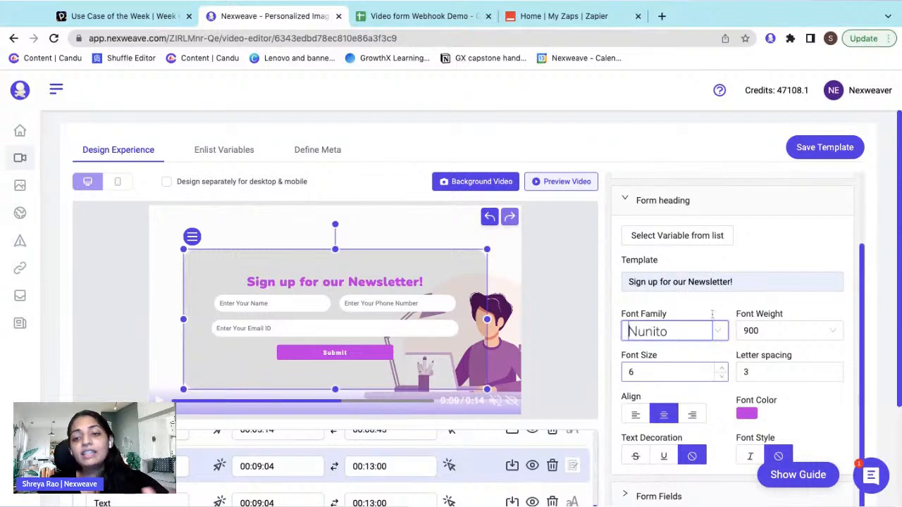
{"action": "scroll", "coordinate": [712, 317], "scroll_direction": "up", "scroll_amount": 1}
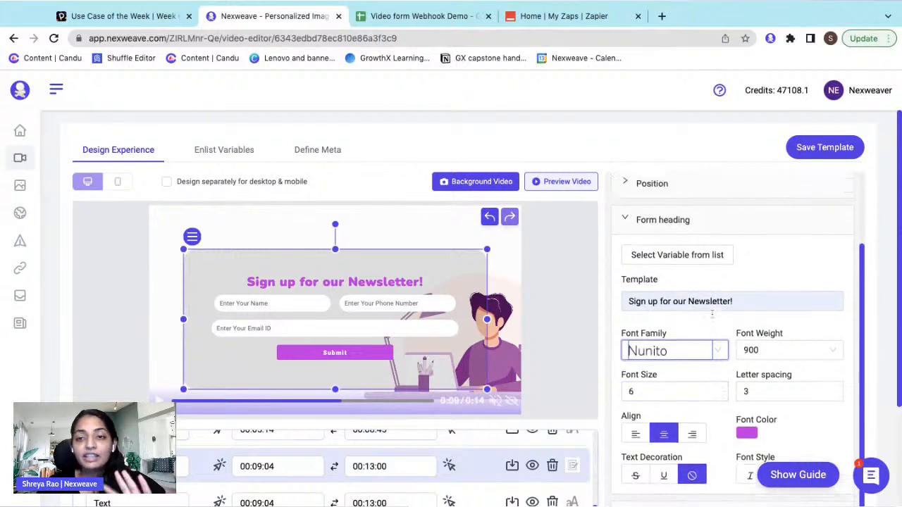
- Hide the phone number field so the form asks only for name and email
{"action": "left_click", "coordinate": [704, 232]}
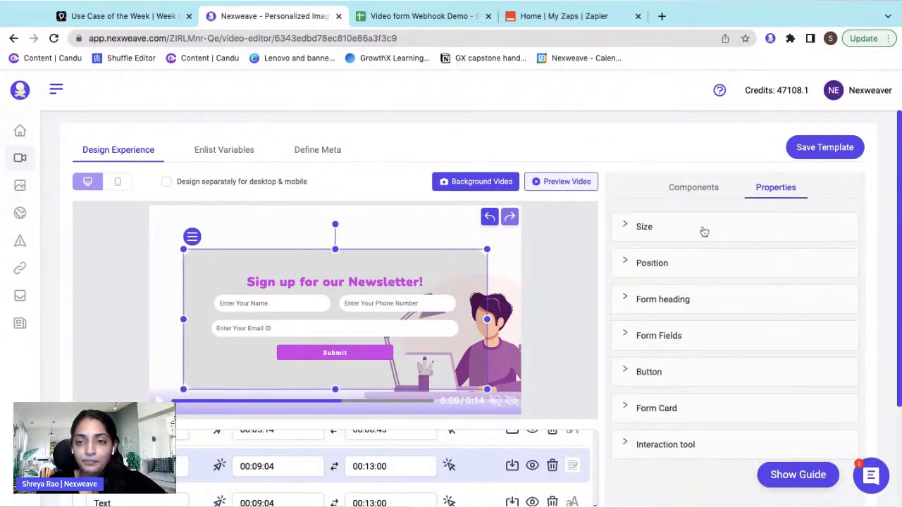
{"action": "left_click", "coordinate": [692, 338]}
{"action": "scroll", "coordinate": [701, 346], "scroll_direction": "down", "scroll_amount": 1}
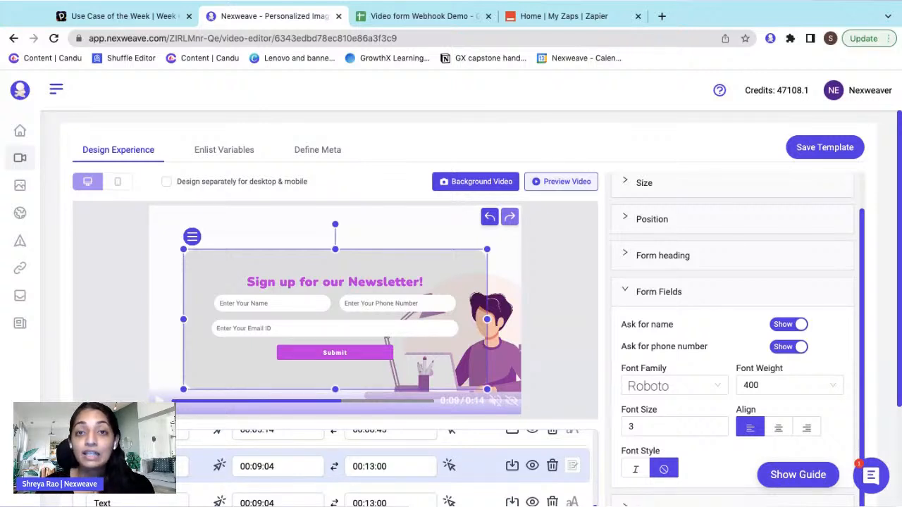
{"action": "scroll", "coordinate": [686, 289], "scroll_direction": "up", "scroll_amount": 1}
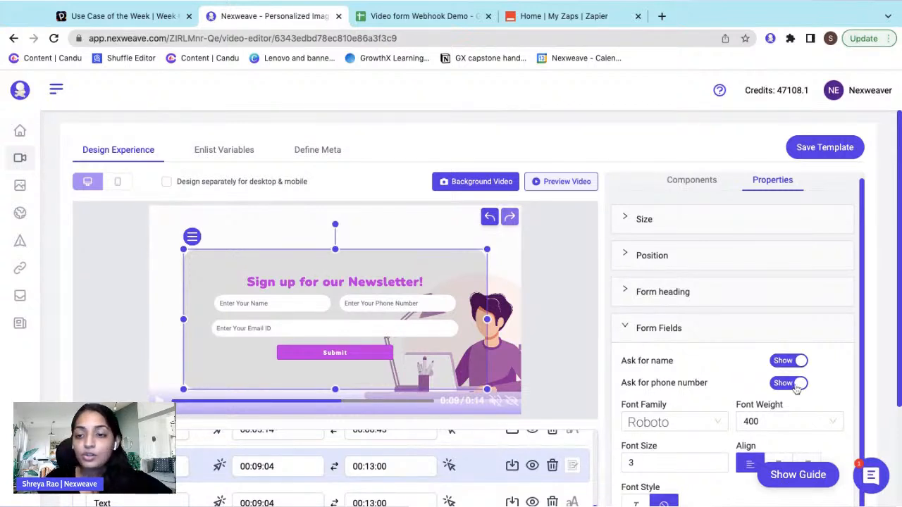
{"action": "left_click", "coordinate": [798, 384]}
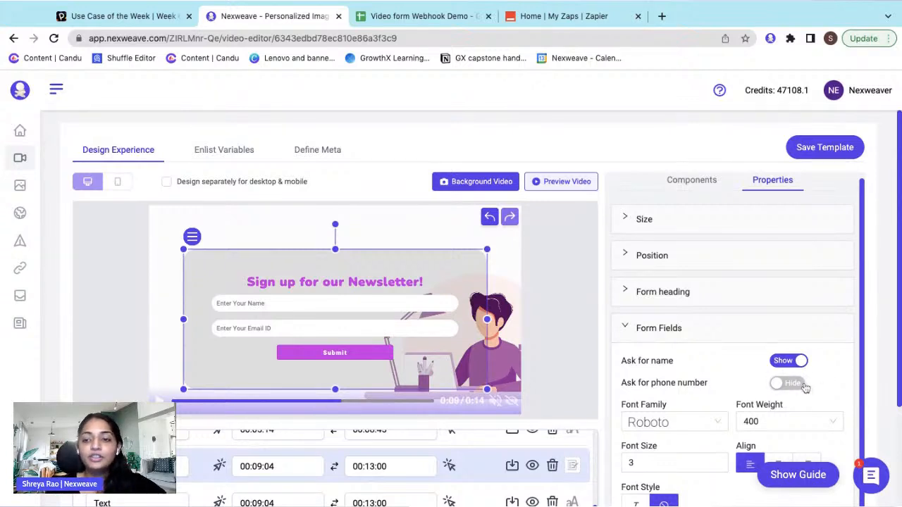
{"action": "scroll", "coordinate": [804, 386], "scroll_direction": "down", "scroll_amount": 1}
{"action": "left_click_drag", "start_coordinate": [413, 269], "coordinate": [331, 311]}
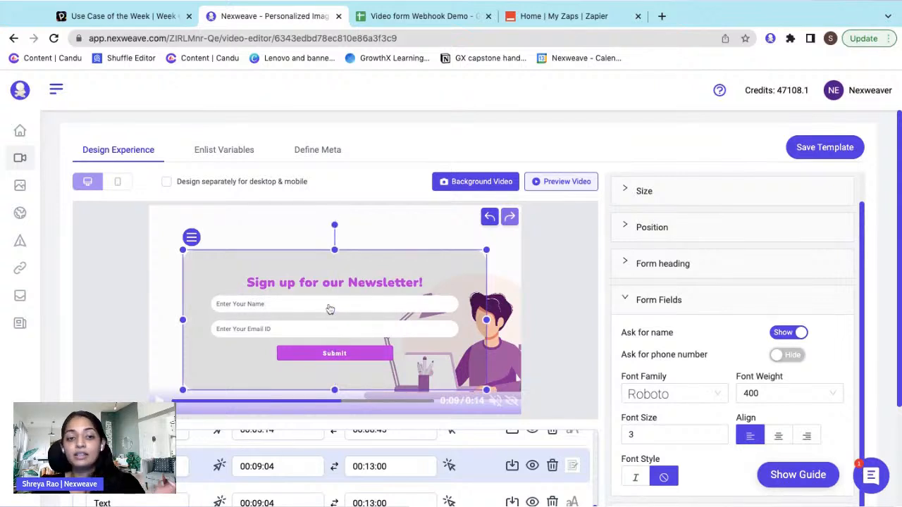
- Switch the form fields' font from Roboto to Nunito
{"action": "left_click", "coordinate": [680, 394]}
{"action": "type", "text": "nuni"}
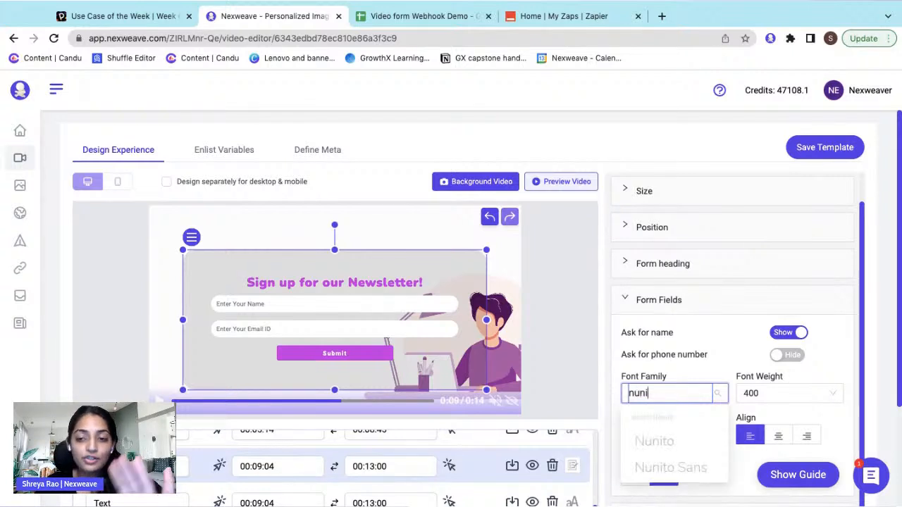
{"action": "key", "text": "Return"}
{"action": "scroll", "coordinate": [799, 410], "scroll_direction": "down", "scroll_amount": 1}
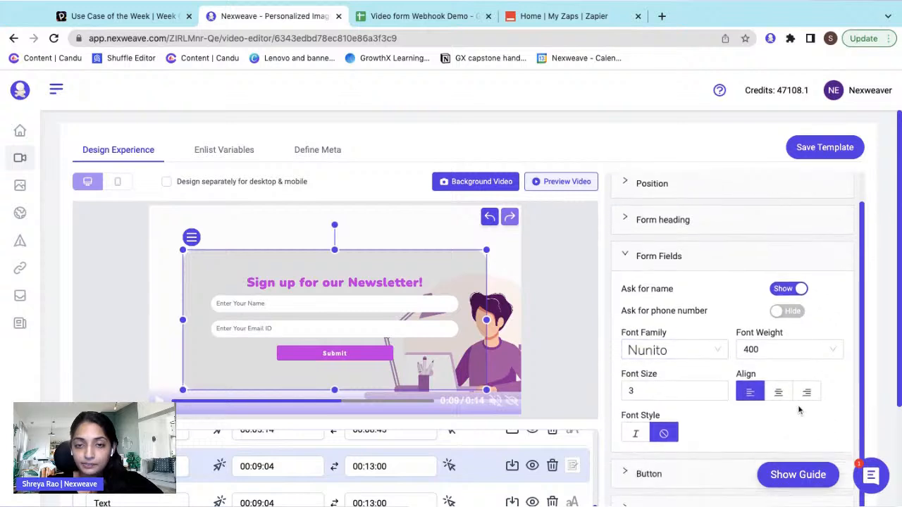
- Set the form card background to a faint light purple, hex B17AE1 at alpha 12
{"action": "left_click", "coordinate": [699, 270]}
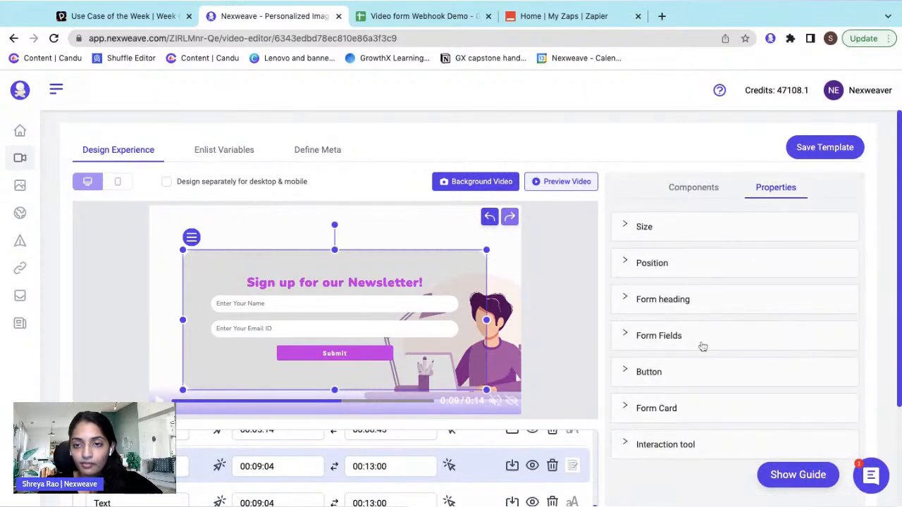
{"action": "scroll", "coordinate": [702, 346], "scroll_direction": "down", "scroll_amount": 2}
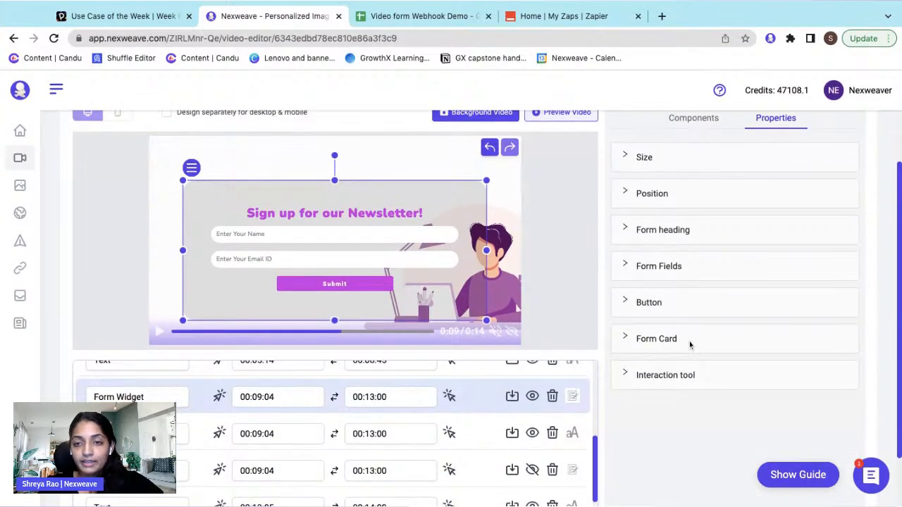
{"action": "left_click", "coordinate": [691, 343]}
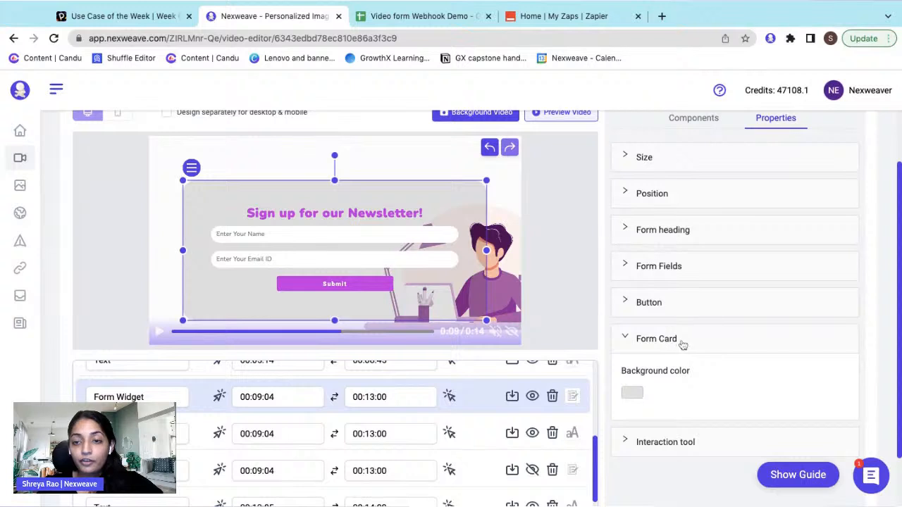
{"action": "left_click", "coordinate": [633, 395]}
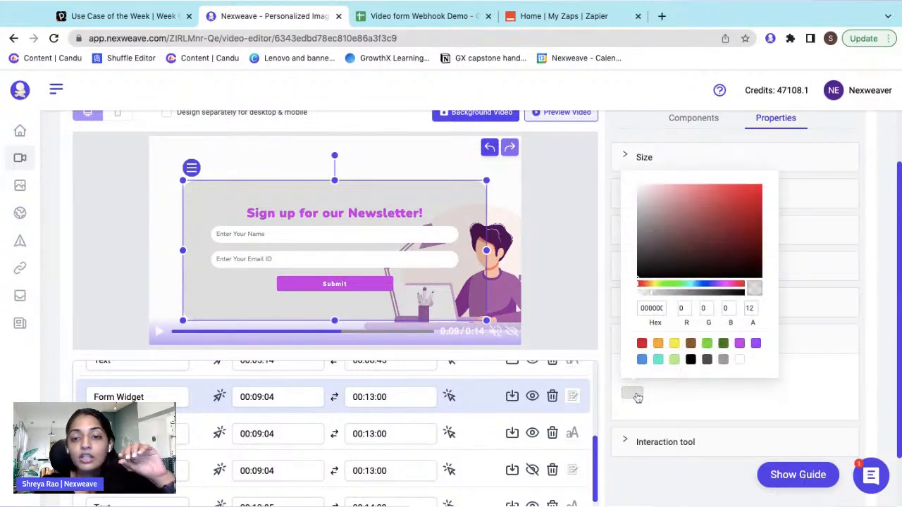
{"action": "left_click", "coordinate": [714, 211]}
{"action": "left_click_drag", "start_coordinate": [715, 210], "coordinate": [692, 185]}
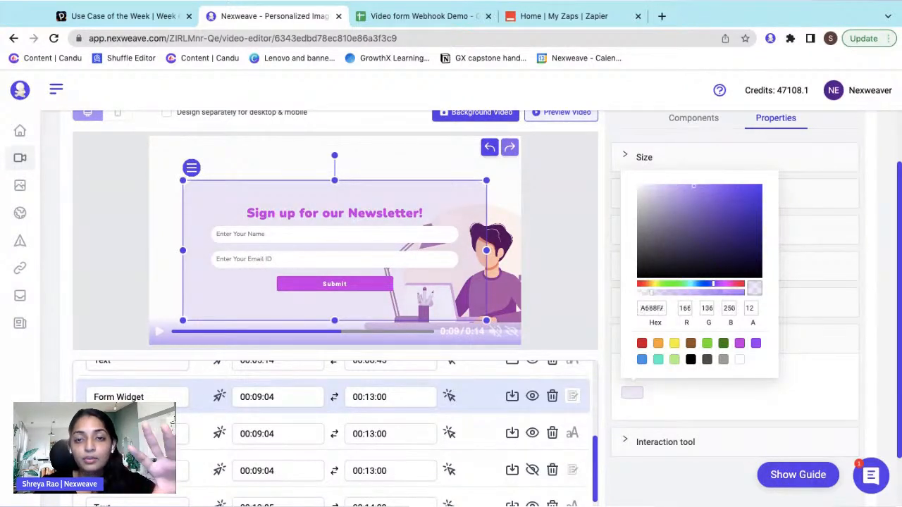
{"action": "left_click", "coordinate": [719, 286]}
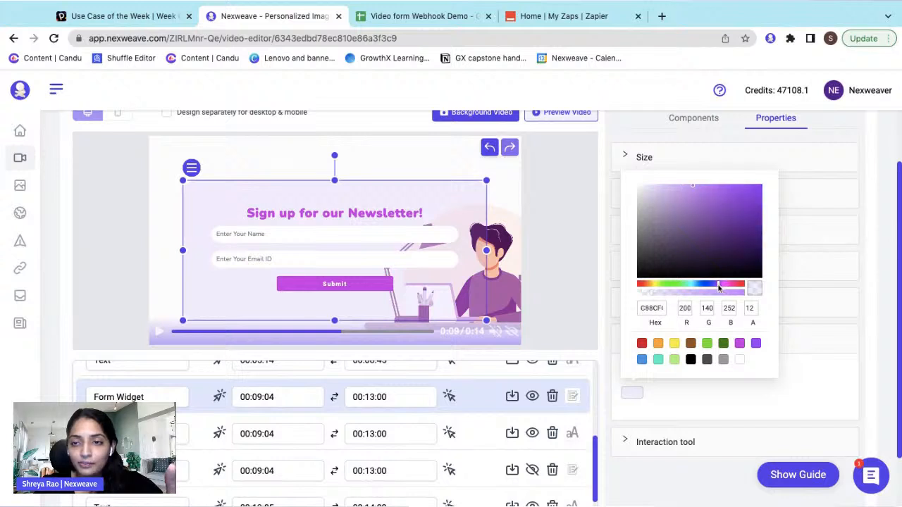
{"action": "left_click", "coordinate": [694, 186]}
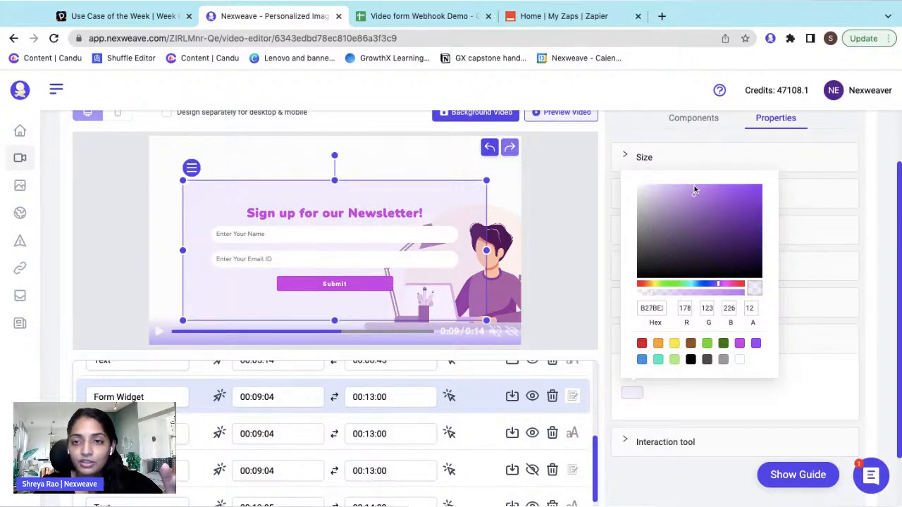
{"action": "left_click", "coordinate": [862, 319]}
{"action": "left_click", "coordinate": [652, 231]}
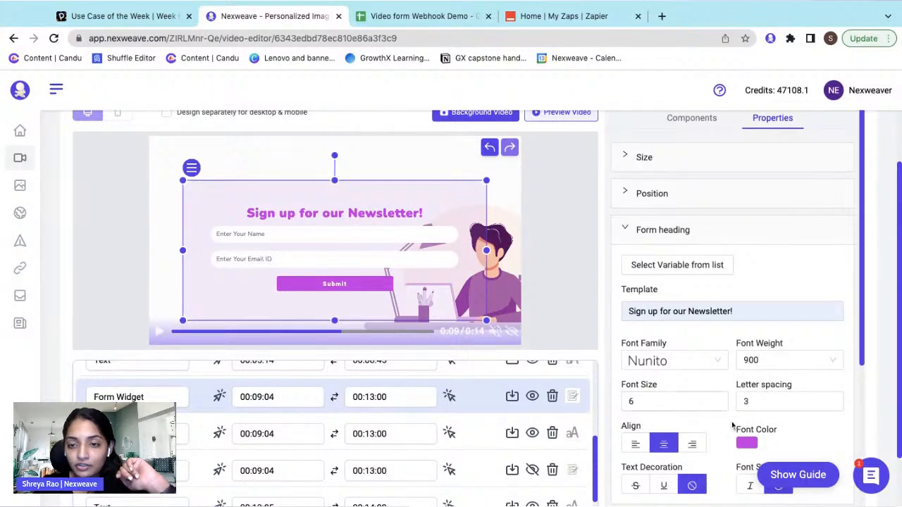
- Change the form heading's text colour from pink to dark purple 5D3A96
{"action": "scroll", "coordinate": [732, 418], "scroll_direction": "down", "scroll_amount": 1}
{"action": "left_click", "coordinate": [750, 416]}
{"action": "left_click", "coordinate": [831, 301]}
{"action": "mouse_move", "coordinate": [836, 221]}
{"action": "left_mouse_down"}
{"action": "mouse_move", "coordinate": [821, 225]}
{"action": "mouse_move", "coordinate": [829, 239]}
{"action": "left_mouse_up"}
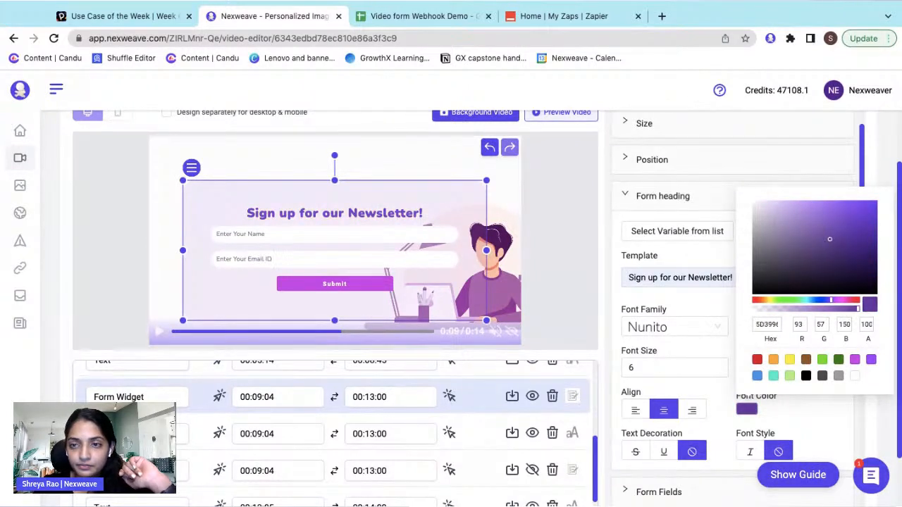
{"action": "left_click", "coordinate": [774, 327]}
{"action": "double_click", "coordinate": [770, 325]}
{"action": "key", "text": "super+c"}
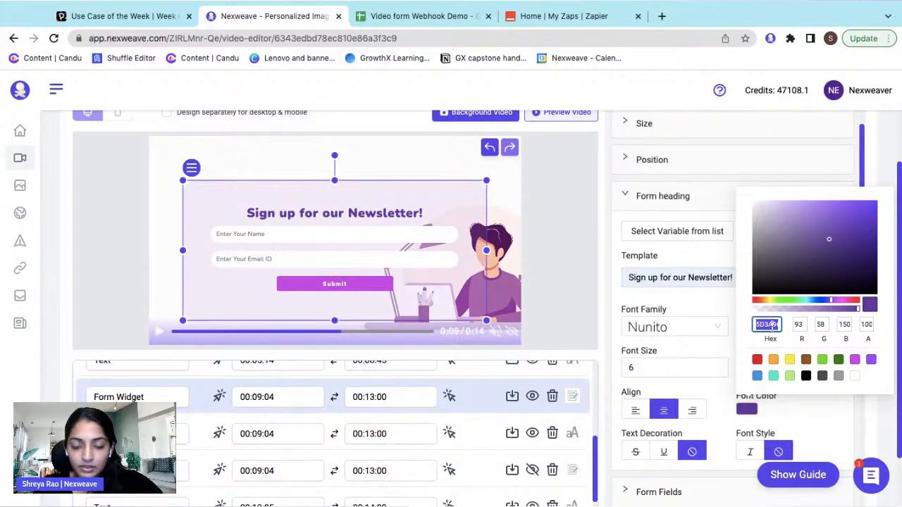
{"action": "left_click", "coordinate": [694, 304]}
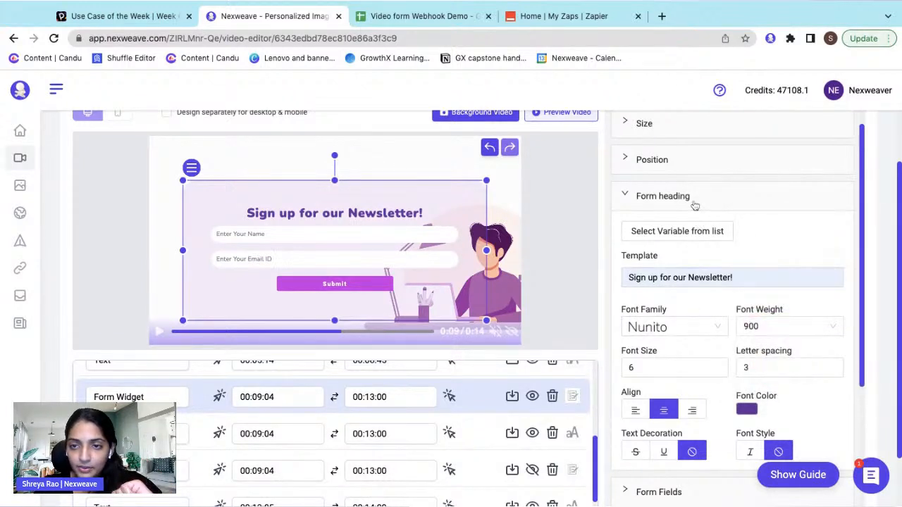
{"action": "left_click", "coordinate": [696, 205]}
{"action": "left_click", "coordinate": [683, 269]}
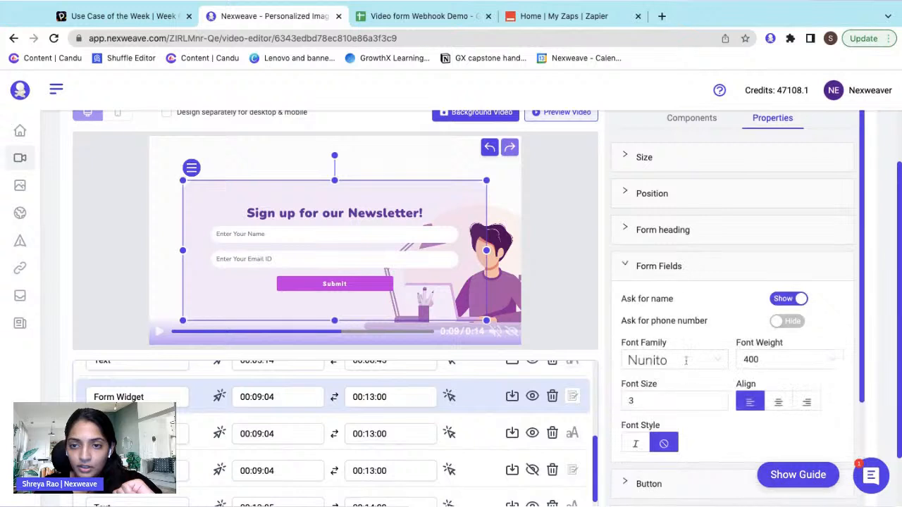
{"action": "scroll", "coordinate": [769, 367], "scroll_direction": "down", "scroll_amount": 1}
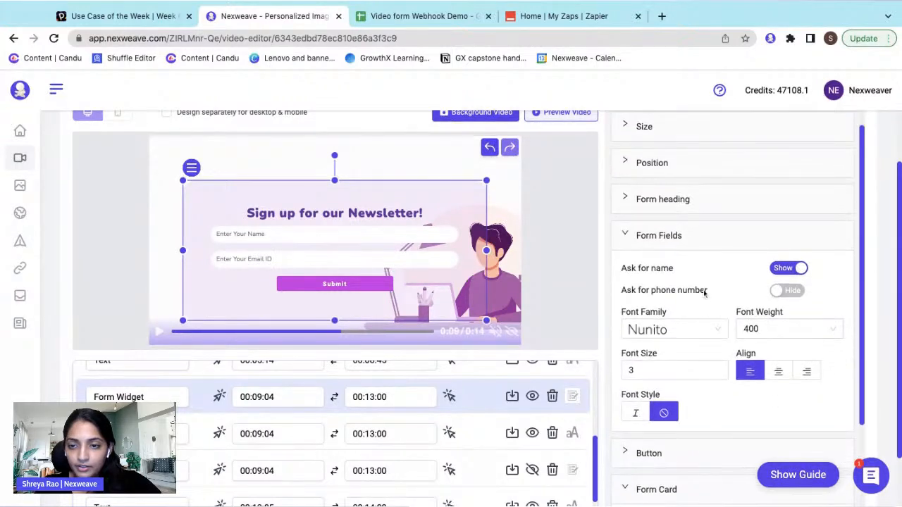
{"action": "left_click", "coordinate": [683, 236]}
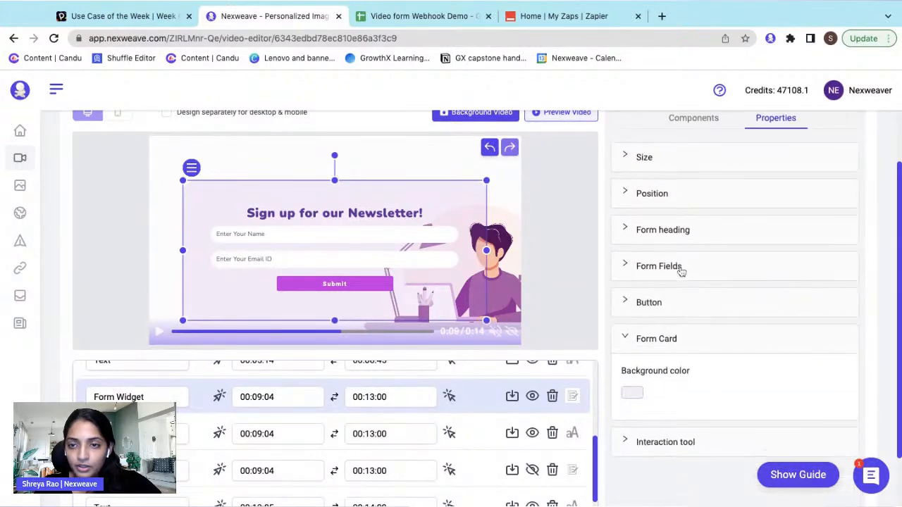
- Set the Submit button's font to Nunito
{"action": "left_click", "coordinate": [680, 307]}
{"action": "scroll", "coordinate": [679, 310], "scroll_direction": "down", "scroll_amount": 2}
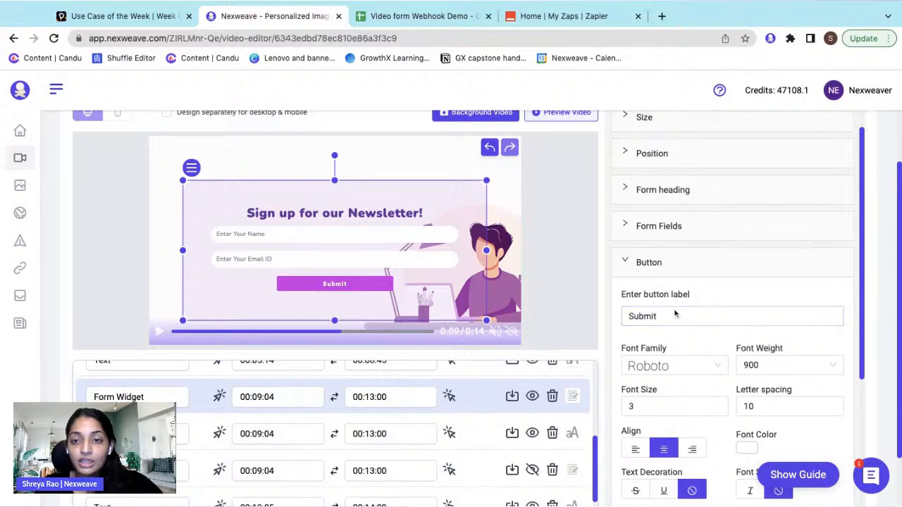
{"action": "scroll", "coordinate": [673, 303], "scroll_direction": "down", "scroll_amount": 2}
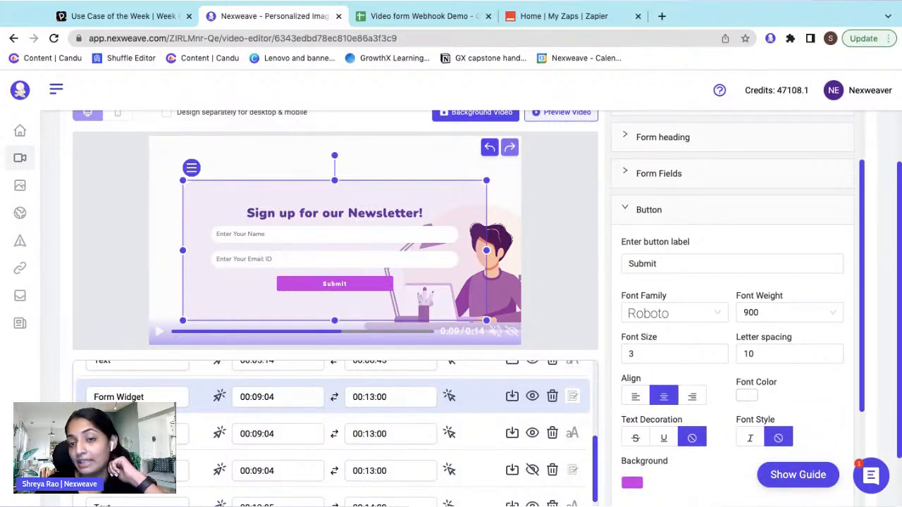
{"action": "left_click", "coordinate": [670, 262]}
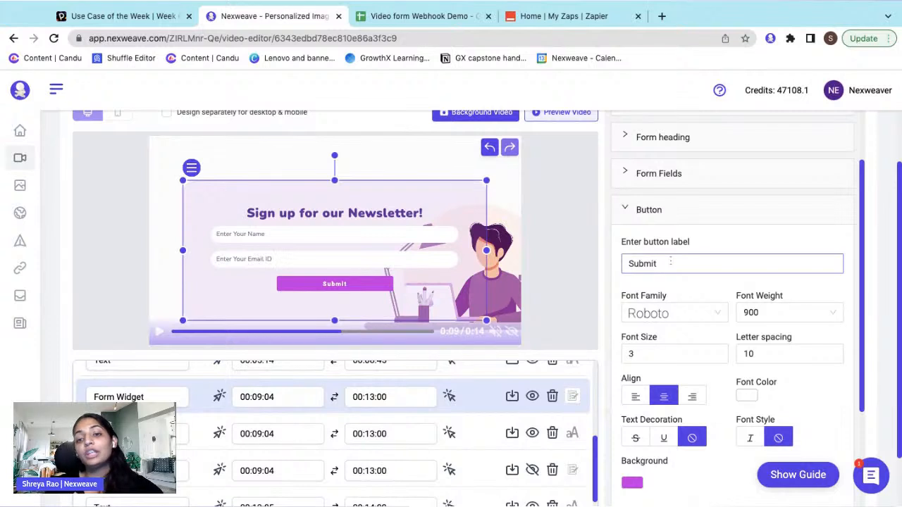
{"action": "scroll", "coordinate": [670, 257], "scroll_direction": "down", "scroll_amount": 1}
{"action": "left_click", "coordinate": [656, 294]}
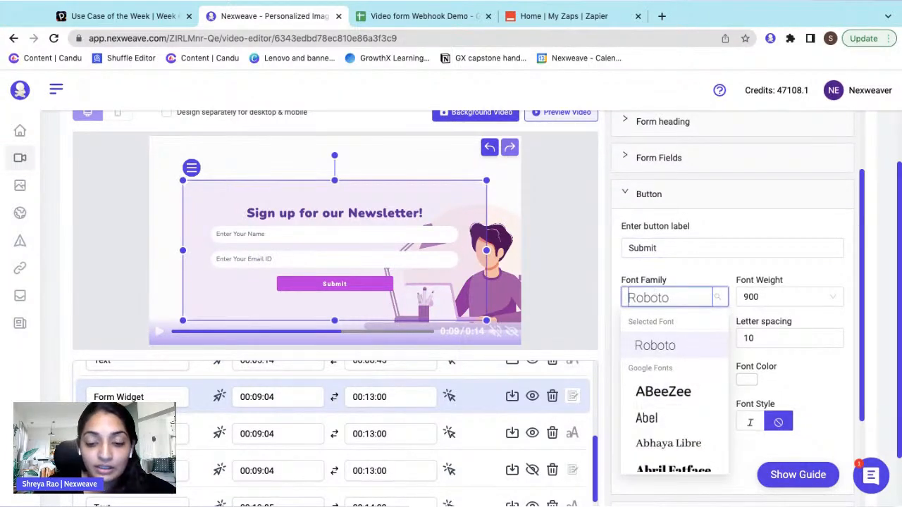
{"action": "type", "text": "Nuni"}
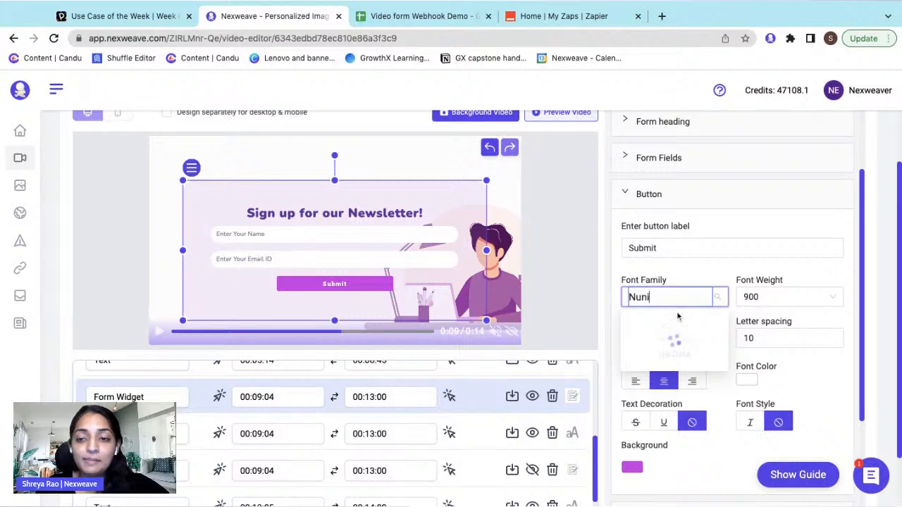
{"action": "left_click", "coordinate": [659, 346]}
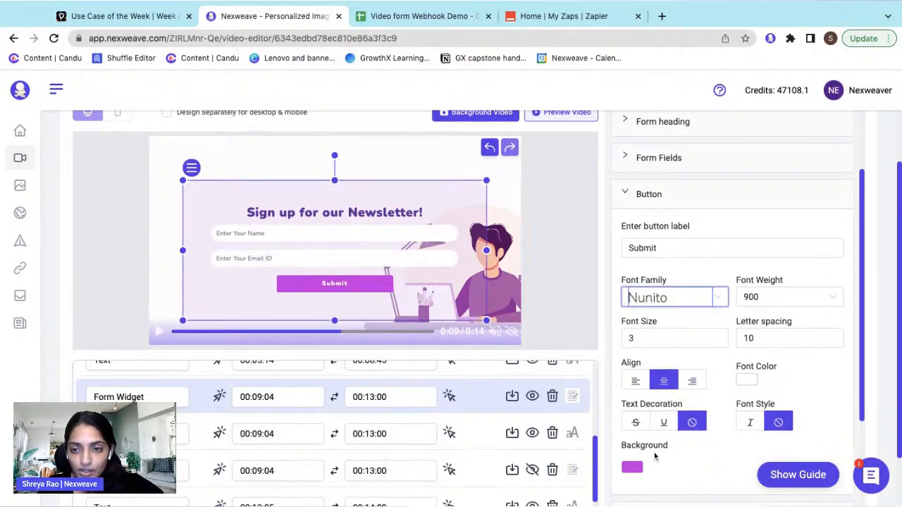
- Give the Submit button a dark purple 5D3A96 background matching the heading
{"action": "left_click", "coordinate": [637, 467]}
{"action": "left_click", "coordinate": [647, 381]}
{"action": "key", "text": "super+a"}
{"action": "key", "text": "BackSpace"}
{"action": "key", "text": "super+v"}
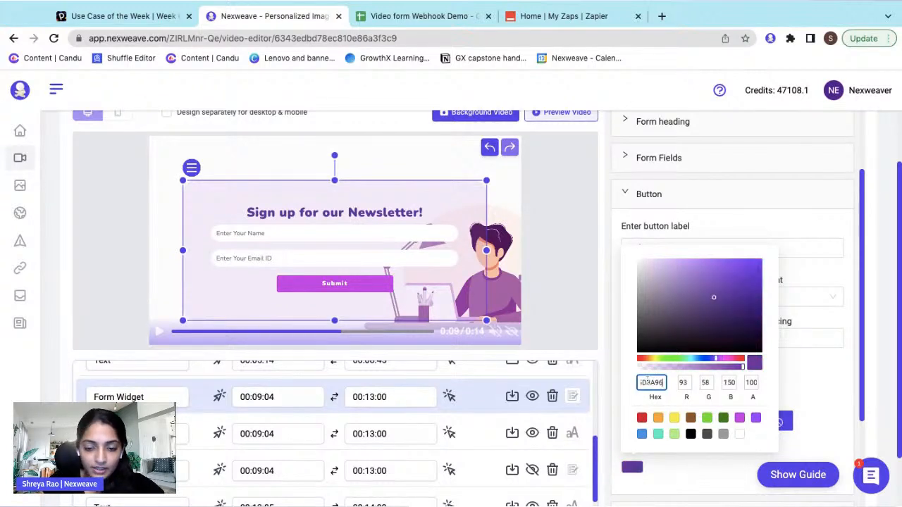
{"action": "left_click", "coordinate": [697, 473]}
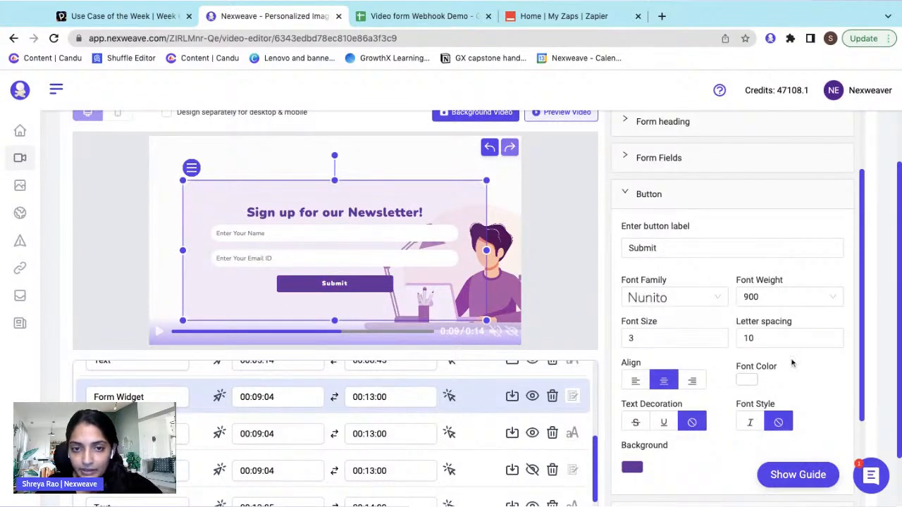
{"action": "scroll", "coordinate": [732, 303], "scroll_direction": "up", "scroll_amount": 1}
- Save the newsletter video template, then glance at the Video form Webhook Demo spreadsheet and return
{"action": "left_click", "coordinate": [691, 233]}
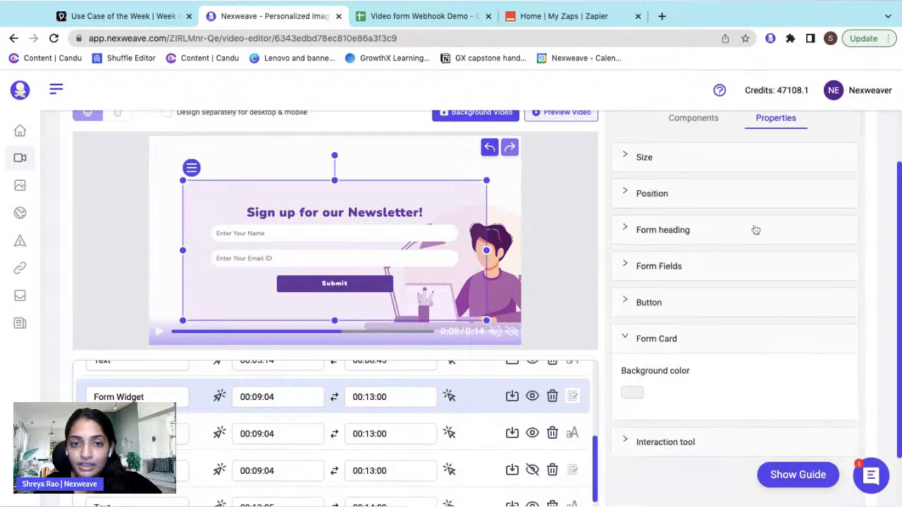
{"action": "scroll", "coordinate": [754, 230], "scroll_direction": "up", "scroll_amount": 3}
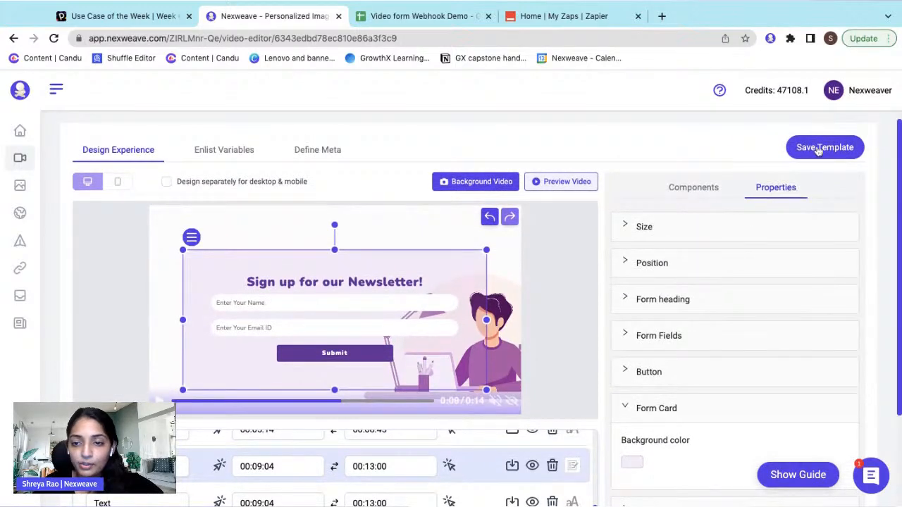
{"action": "left_click", "coordinate": [818, 149]}
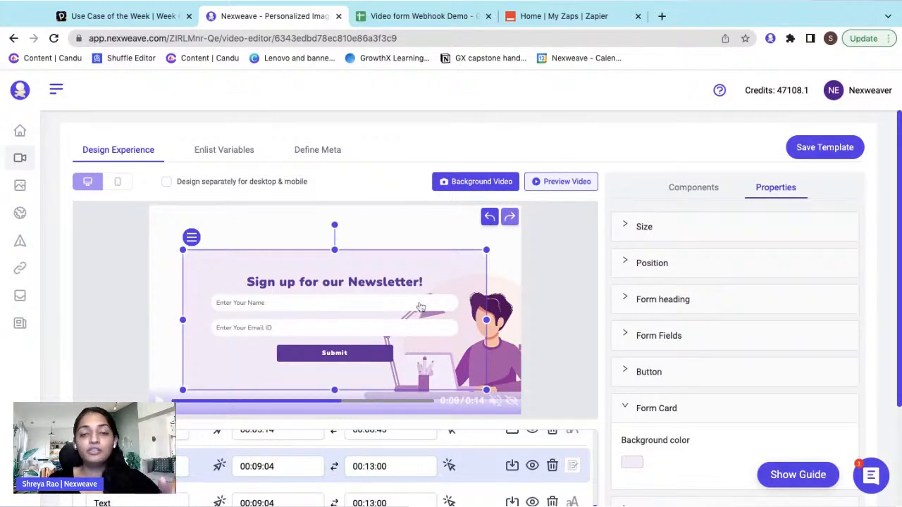
{"action": "left_click", "coordinate": [420, 16]}
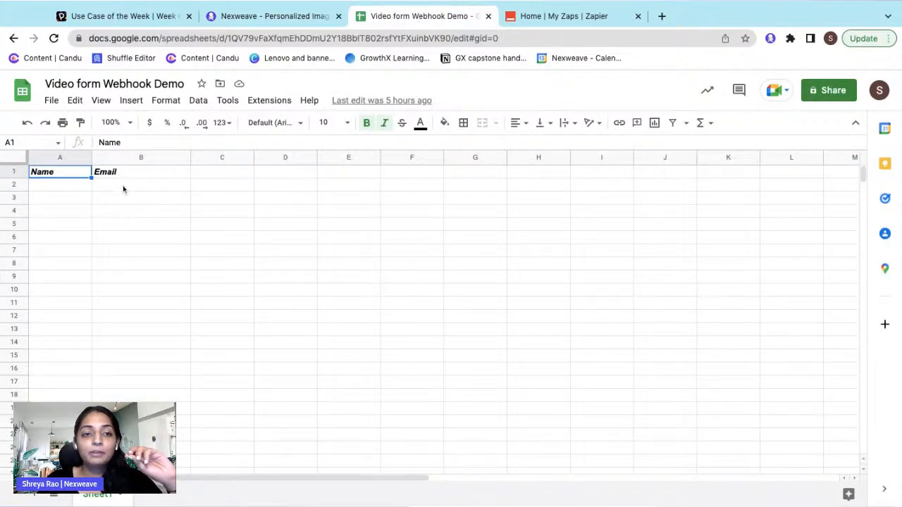
{"action": "left_click", "coordinate": [287, 21]}
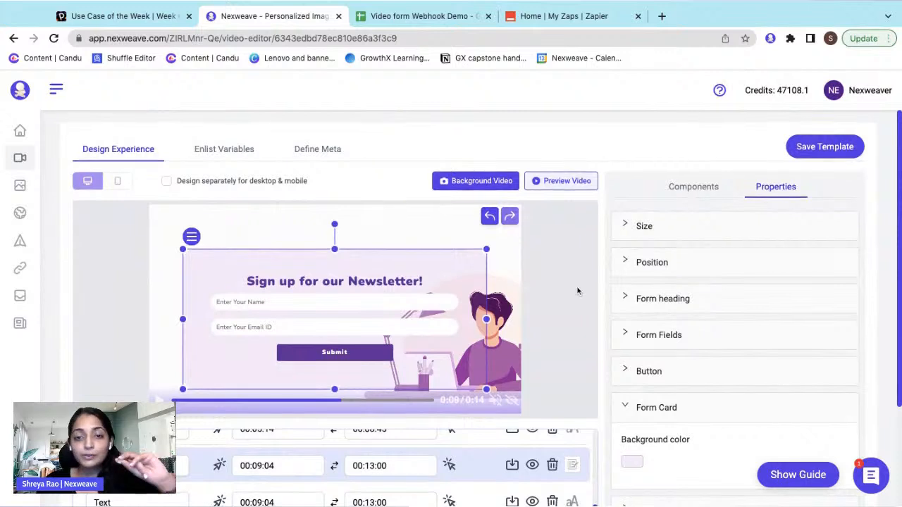
- Collapse the Form Card section and expand the form widget's Interaction tool settings
{"action": "scroll", "coordinate": [578, 291], "scroll_direction": "down", "scroll_amount": 1}
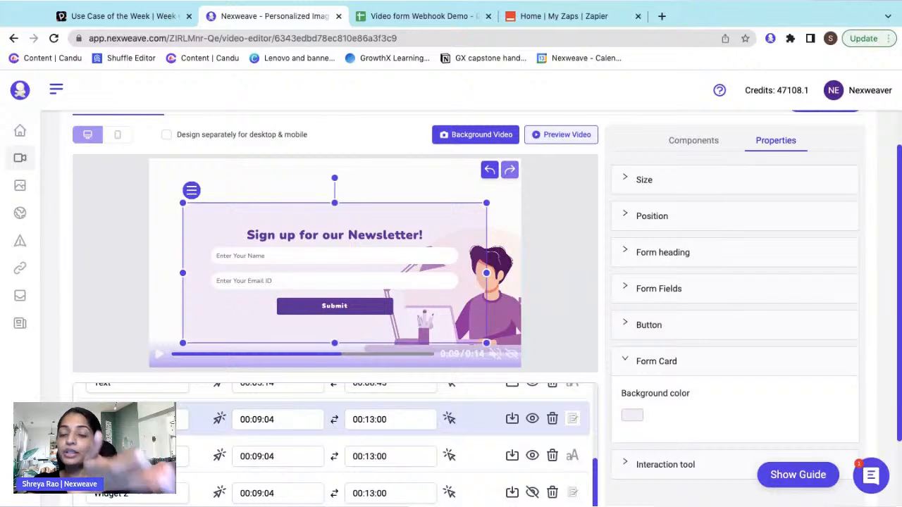
{"action": "left_click", "coordinate": [706, 358]}
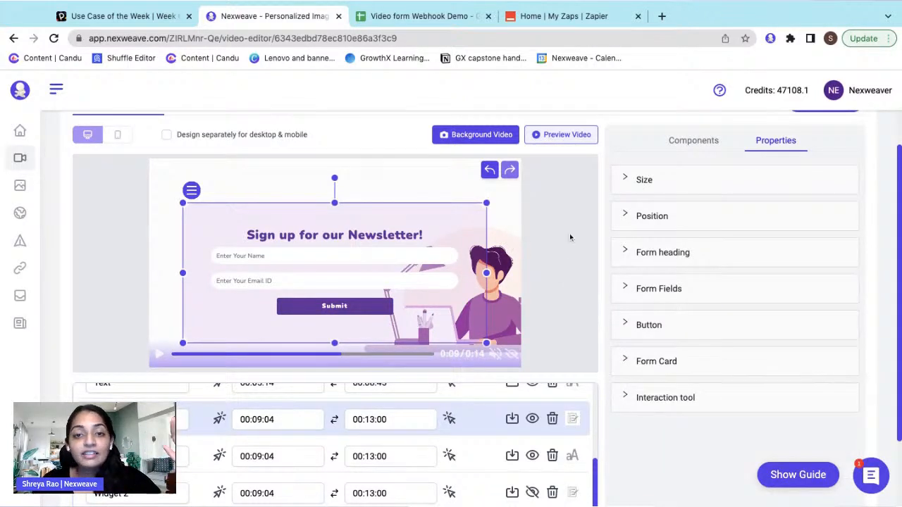
{"action": "scroll", "coordinate": [676, 204], "scroll_direction": "down", "scroll_amount": 1}
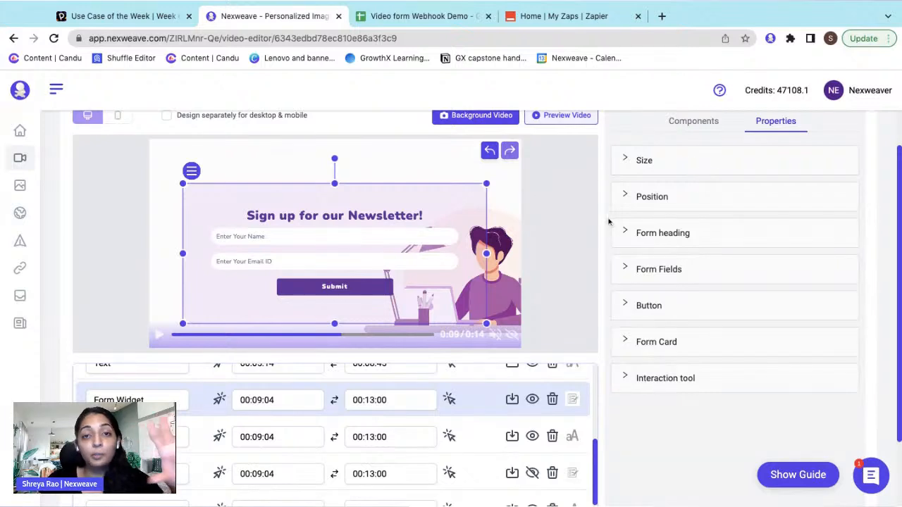
{"action": "left_click", "coordinate": [655, 378]}
{"action": "scroll", "coordinate": [675, 423], "scroll_direction": "down", "scroll_amount": 1}
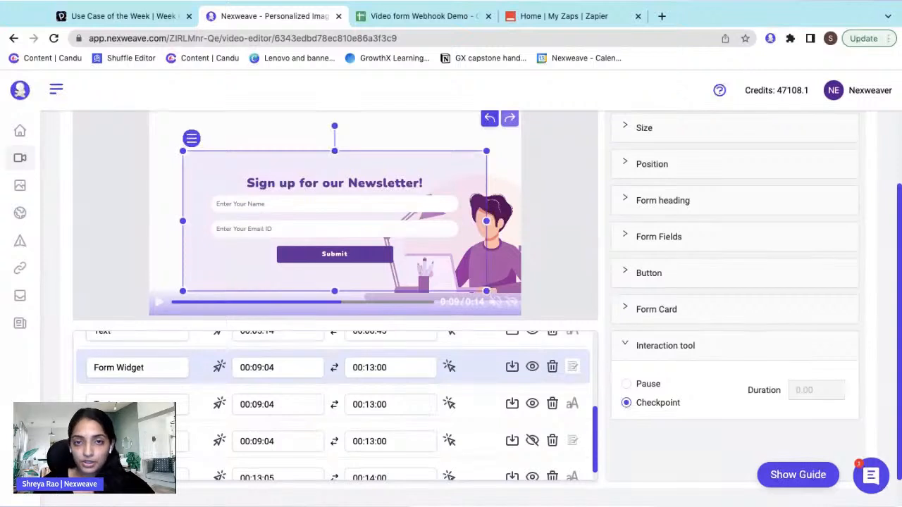
- Set the signup form's interaction to Pause, enabling a 0.00 duration
{"action": "left_click", "coordinate": [637, 386]}
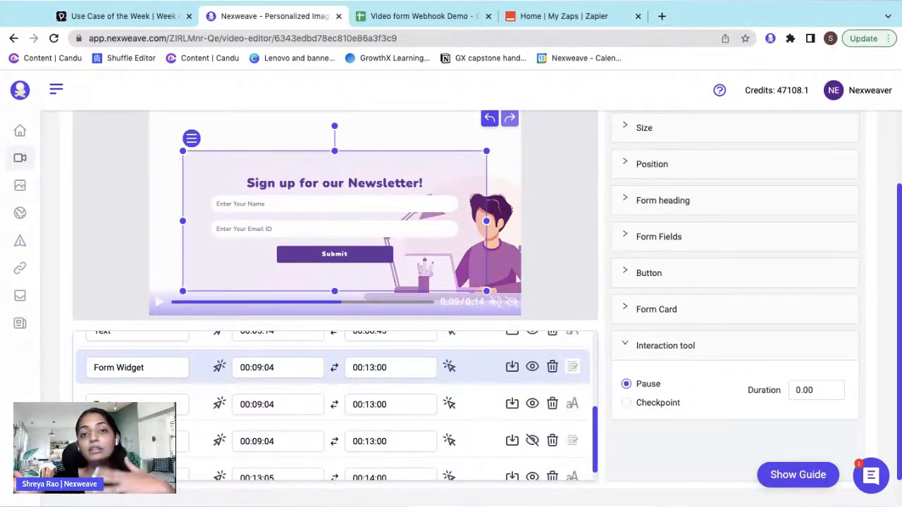
- Return the newsletter form's interaction to Checkpoint and scroll back to the top to save
{"action": "left_click", "coordinate": [627, 405]}
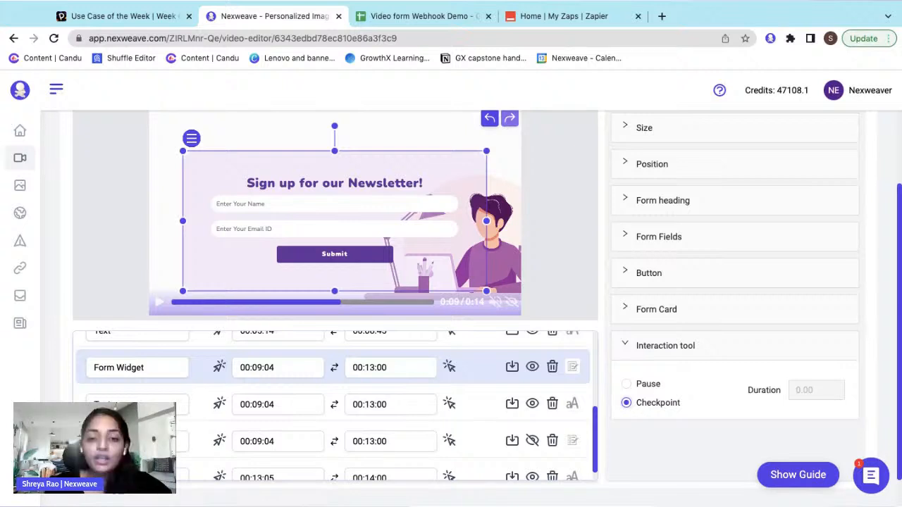
{"action": "scroll", "coordinate": [527, 298], "scroll_direction": "down", "scroll_amount": 1}
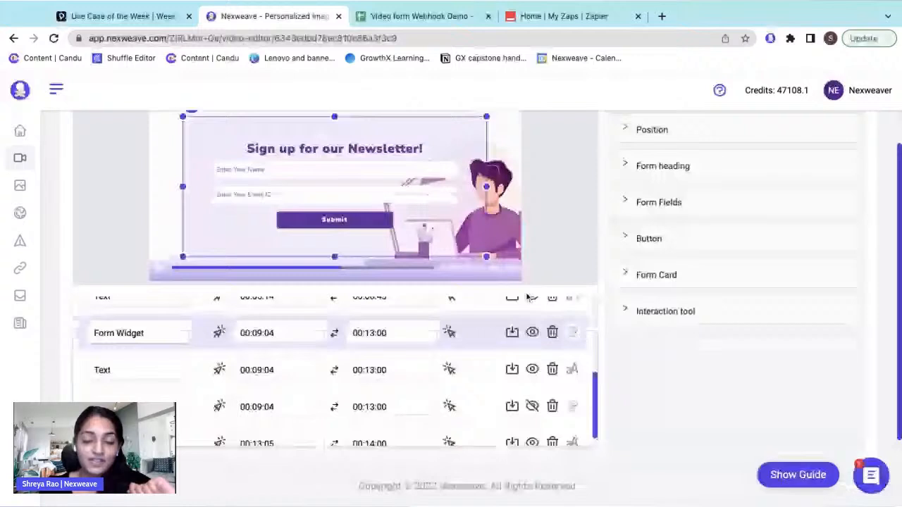
{"action": "scroll", "coordinate": [527, 297], "scroll_direction": "up", "scroll_amount": 3}
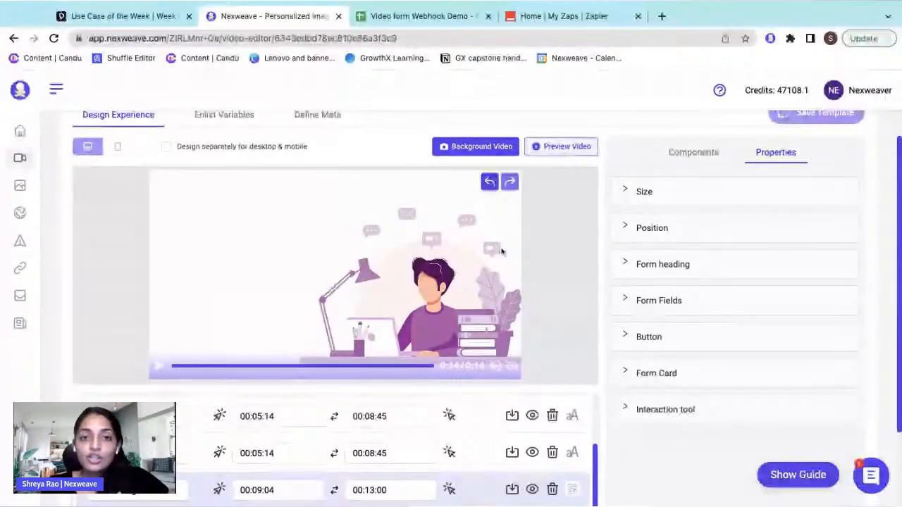
{"action": "scroll", "coordinate": [501, 251], "scroll_direction": "up", "scroll_amount": 1}
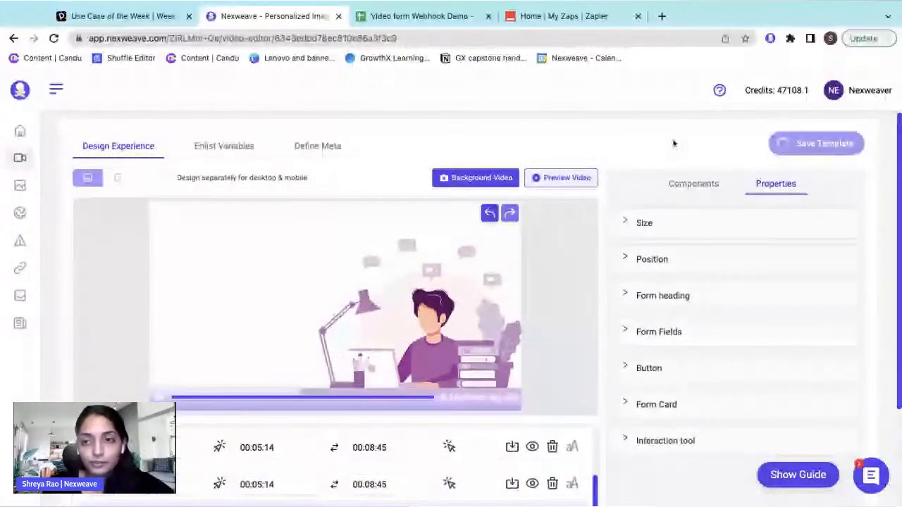
{"action": "scroll", "coordinate": [642, 157], "scroll_direction": "up", "scroll_amount": 1}
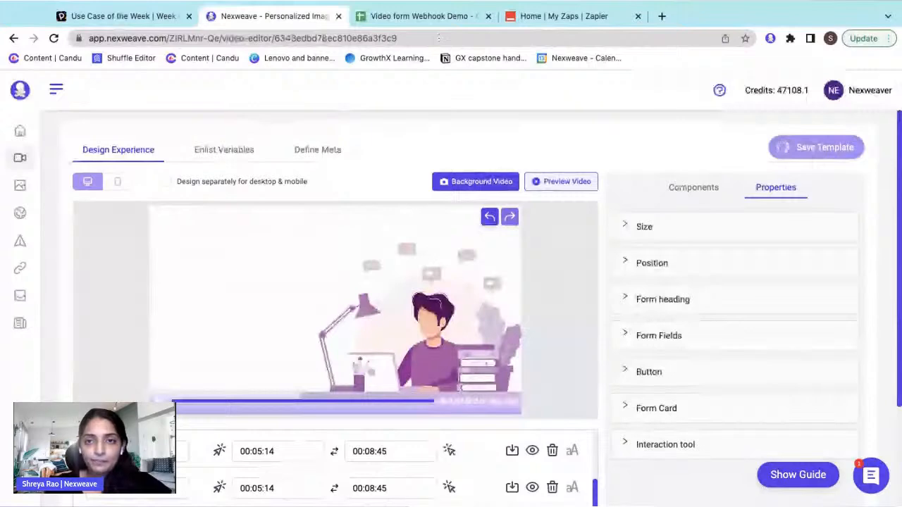
- Go to the Zapier Zaps home page and start a new Zap with Create Zap
{"action": "left_click", "coordinate": [519, 17]}
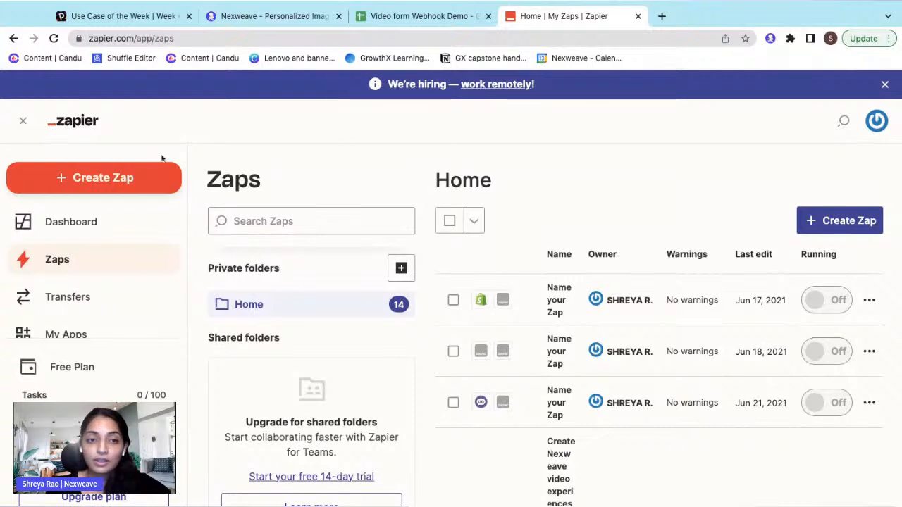
{"action": "left_click", "coordinate": [141, 181]}
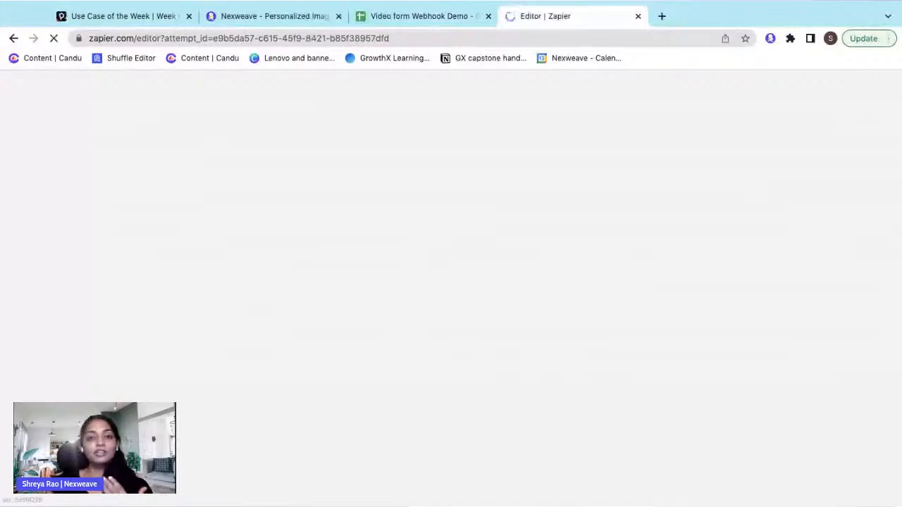
- Confirm Nexweave shows 'Latest changes saved', then reload zapier.com/app/zaps in the Zapier tab
{"action": "left_click", "coordinate": [293, 18]}
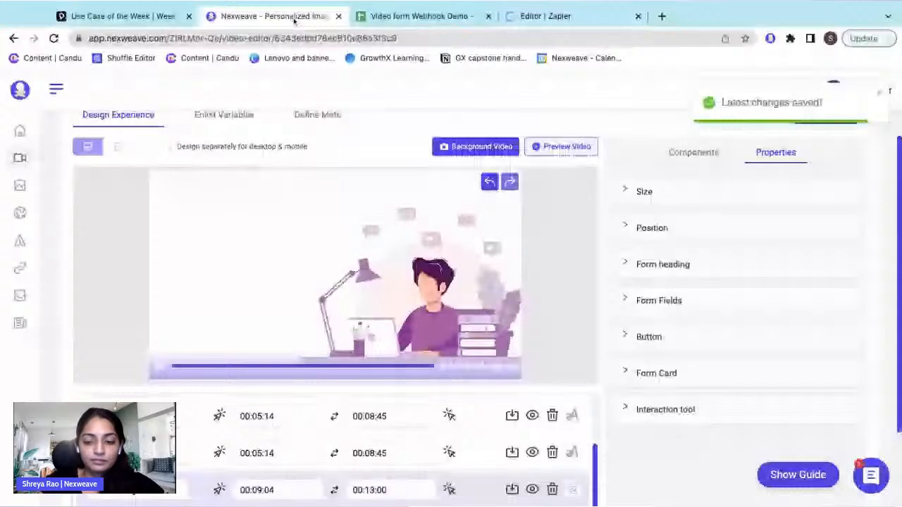
{"action": "left_click", "coordinate": [544, 15]}
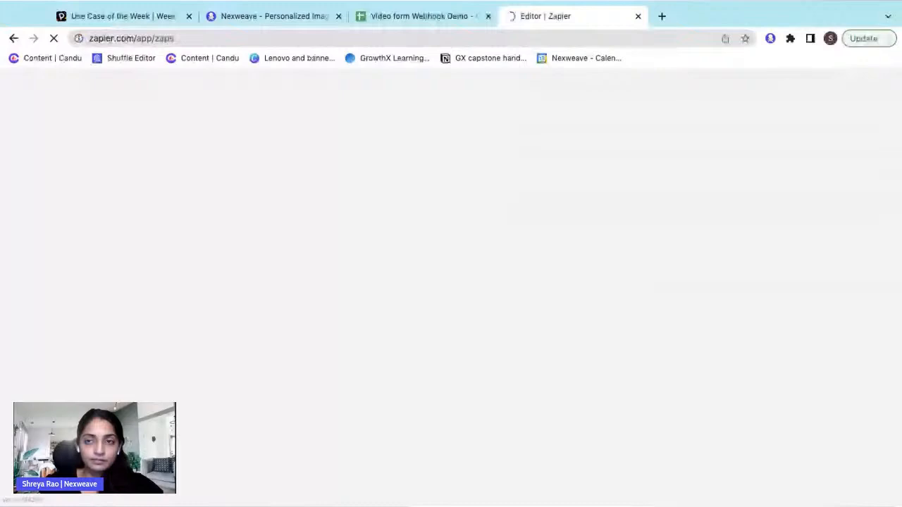
{"action": "key", "text": "ctrl+l"}
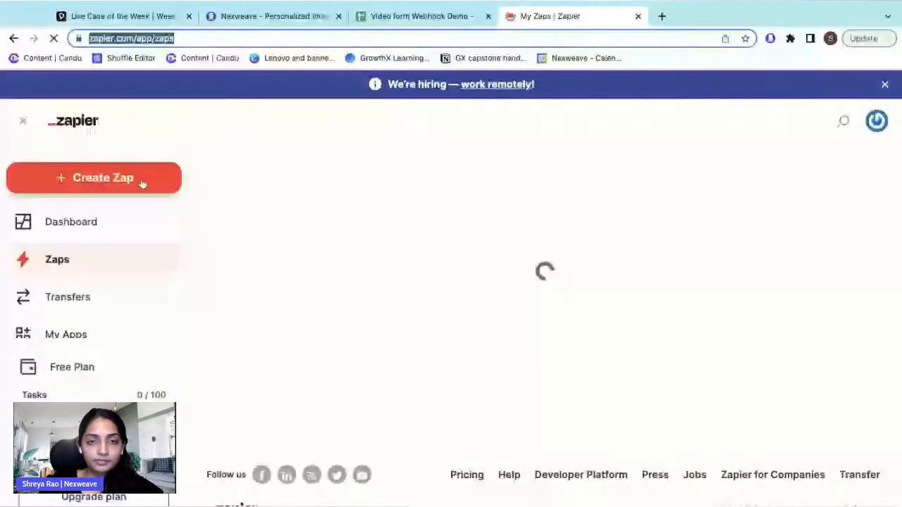
- Create a new Zap named 'Webhook Nexweave demo' with Webhooks by Zapier as its trigger app
{"action": "left_click", "coordinate": [142, 184]}
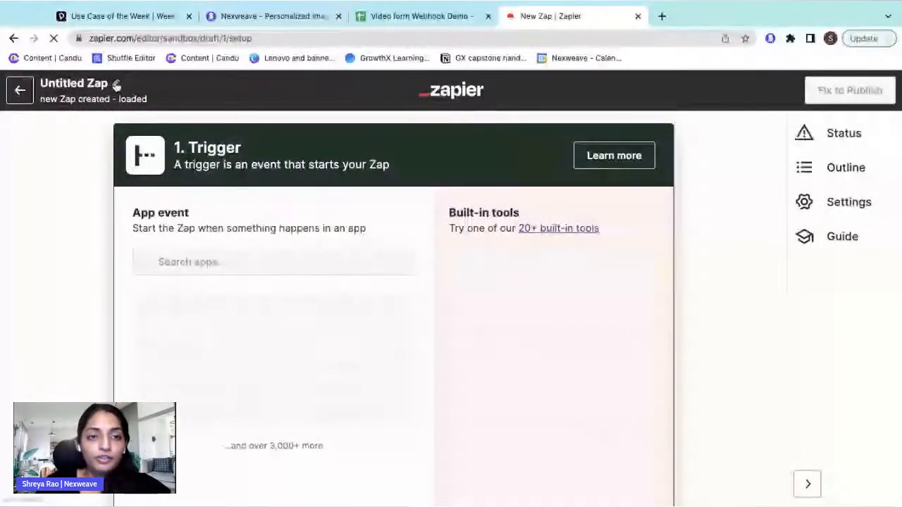
{"action": "left_click", "coordinate": [111, 84]}
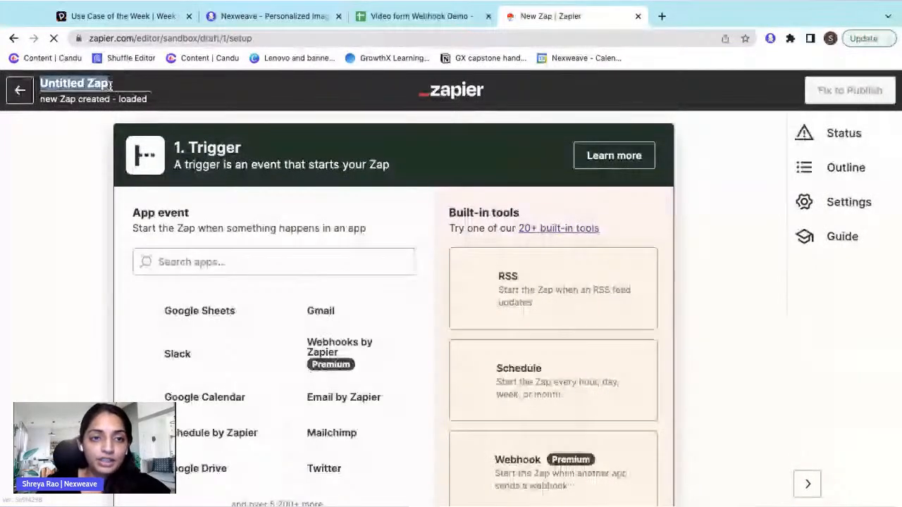
{"action": "type", "text": "Webhook Nexwea"}
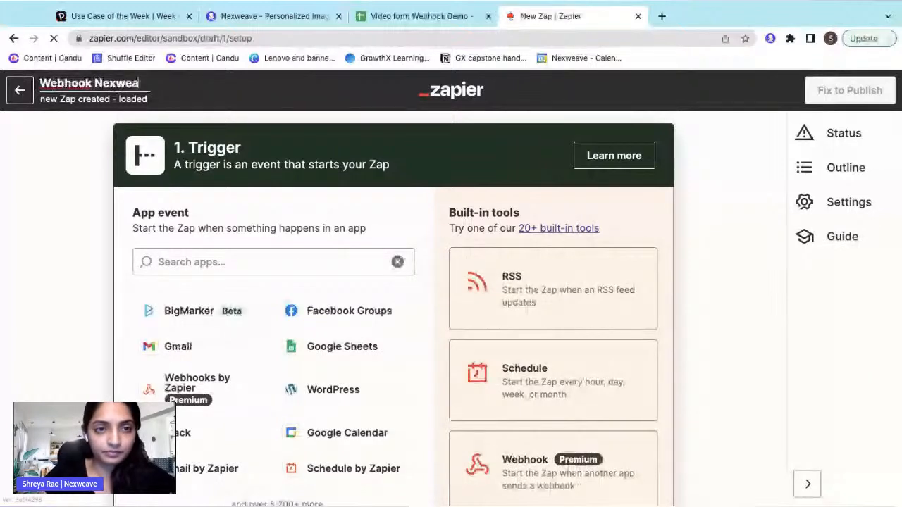
{"action": "type", "text": "ve t"}
{"action": "key", "text": "BackSpace"}
{"action": "type", "text": "demo"}
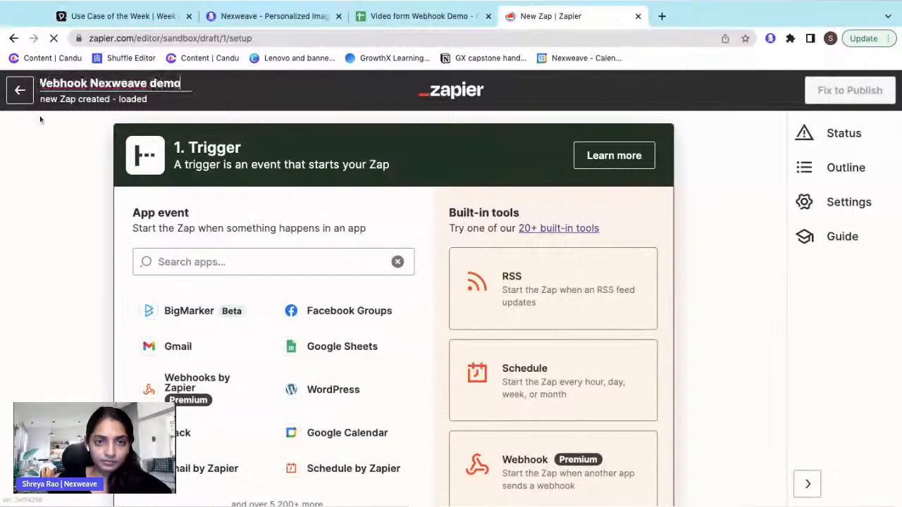
{"action": "left_click", "coordinate": [64, 173]}
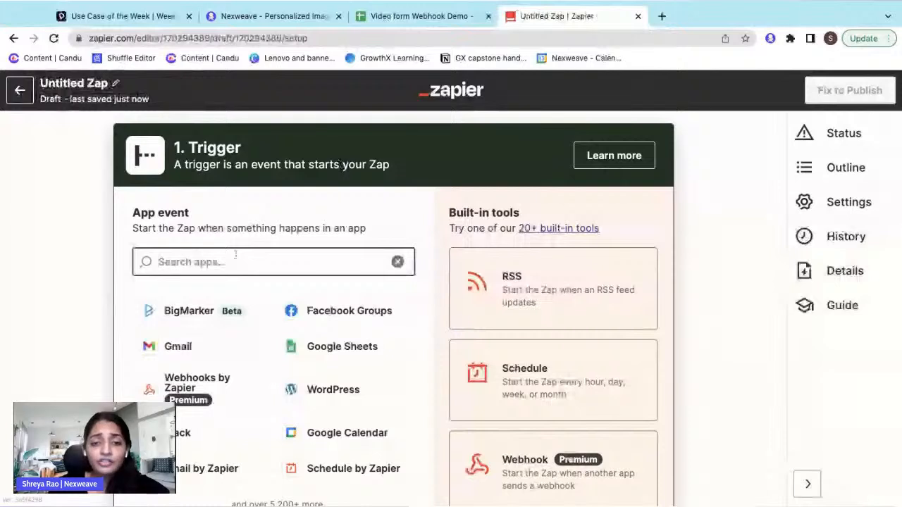
{"action": "type", "text": "Webhook"}
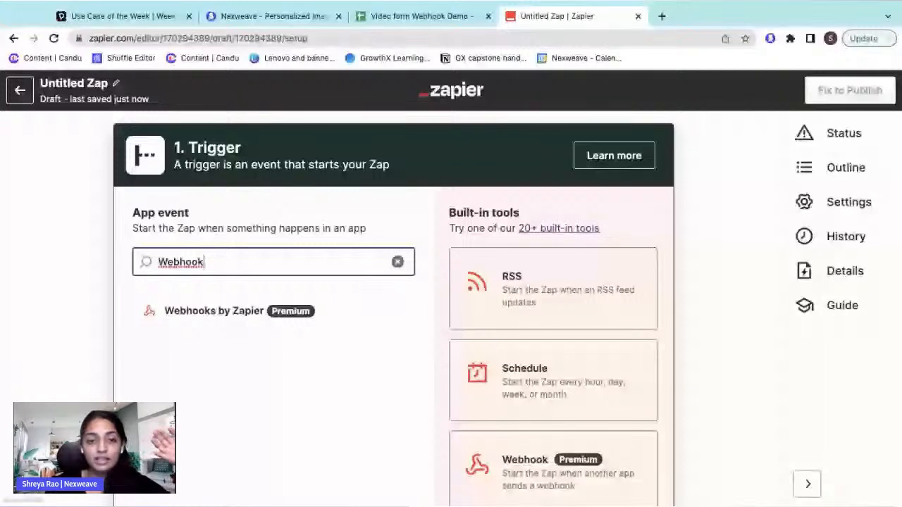
{"action": "left_click", "coordinate": [204, 315]}
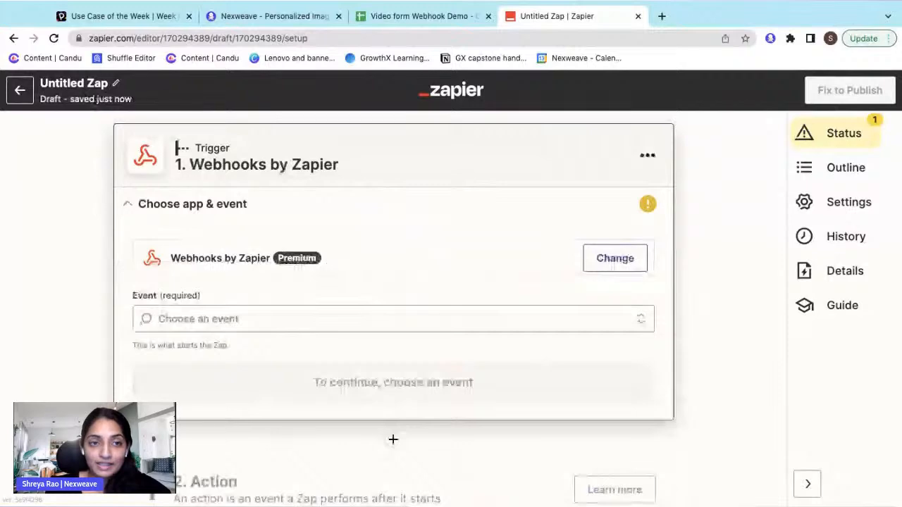
- Choose Catch Hook as the webhook trigger event and continue through to Test trigger
{"action": "left_click", "coordinate": [251, 319]}
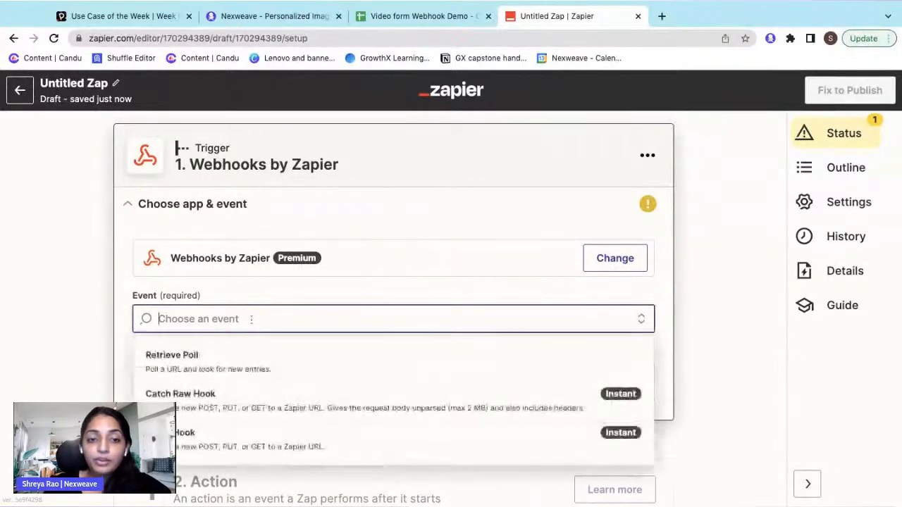
{"action": "left_click", "coordinate": [207, 438]}
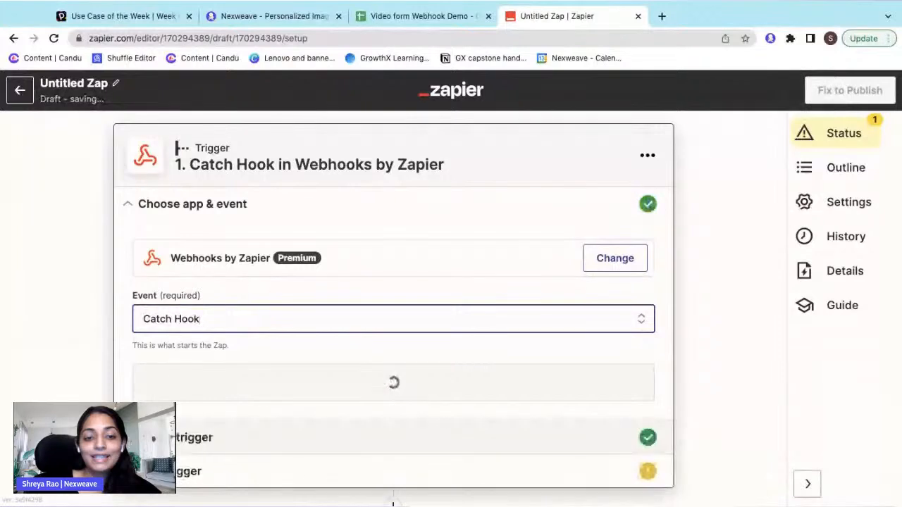
{"action": "left_click", "coordinate": [346, 376]}
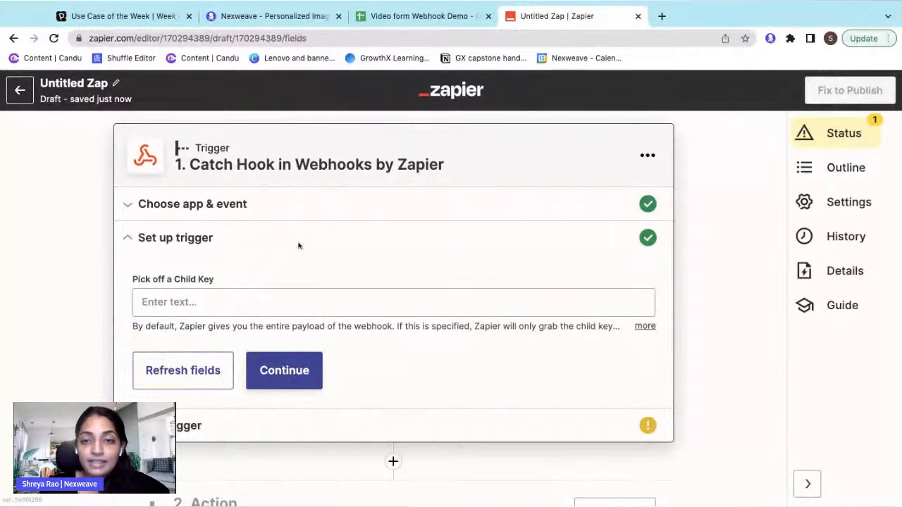
{"action": "left_click", "coordinate": [303, 380]}
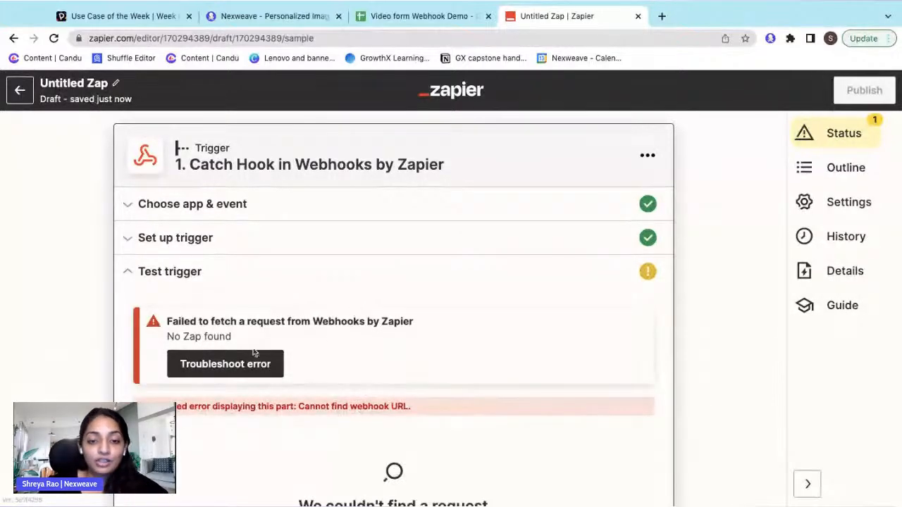
- Check the troubleshooting guide for the failed test, then leave the editor and discard the draft
{"action": "left_click", "coordinate": [247, 366]}
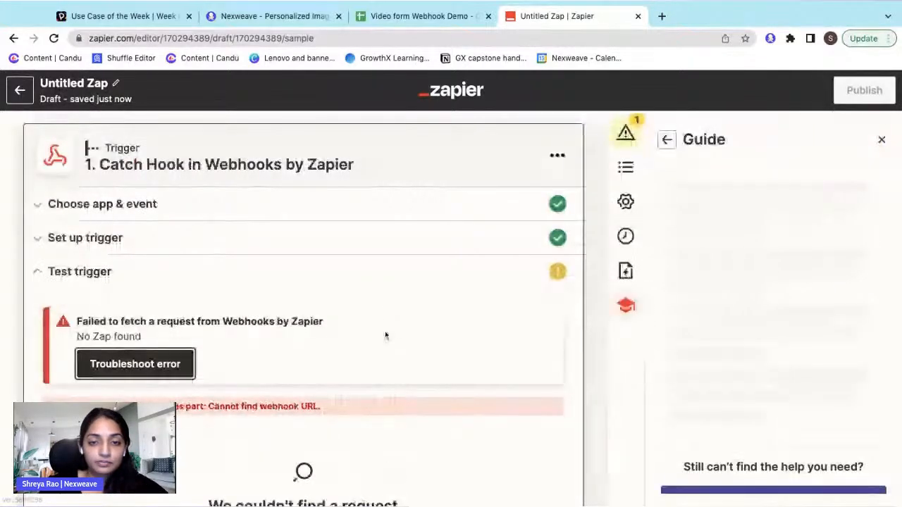
{"action": "scroll", "coordinate": [727, 243], "scroll_direction": "down", "scroll_amount": 1}
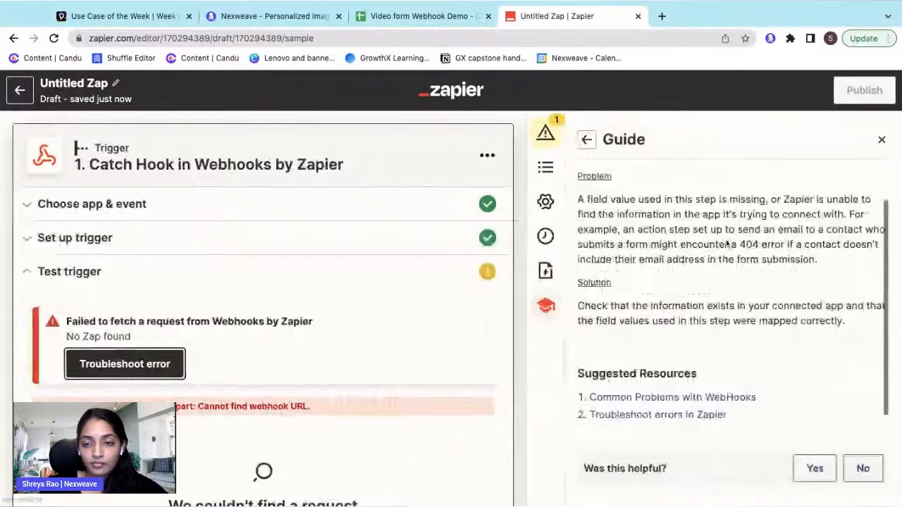
{"action": "scroll", "coordinate": [727, 243], "scroll_direction": "up", "scroll_amount": 1}
{"action": "left_click", "coordinate": [881, 140]}
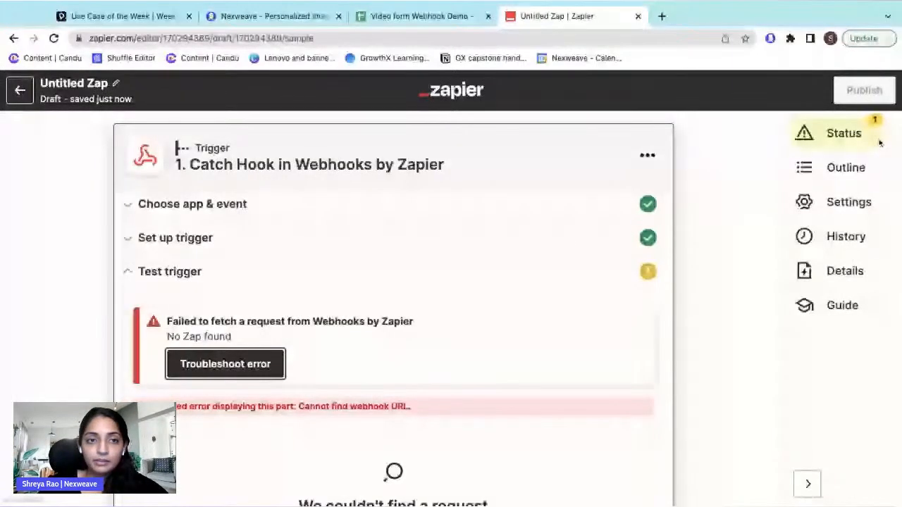
{"action": "left_click", "coordinate": [20, 90]}
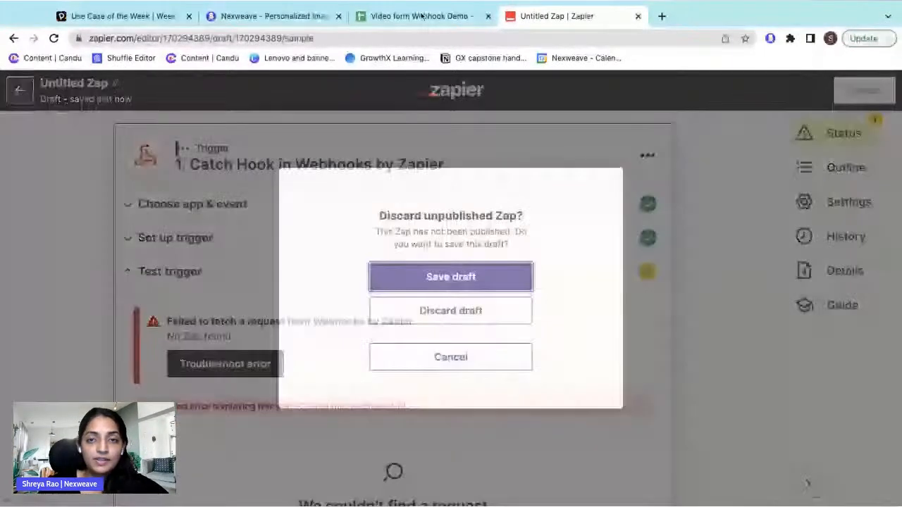
{"action": "left_click", "coordinate": [450, 311]}
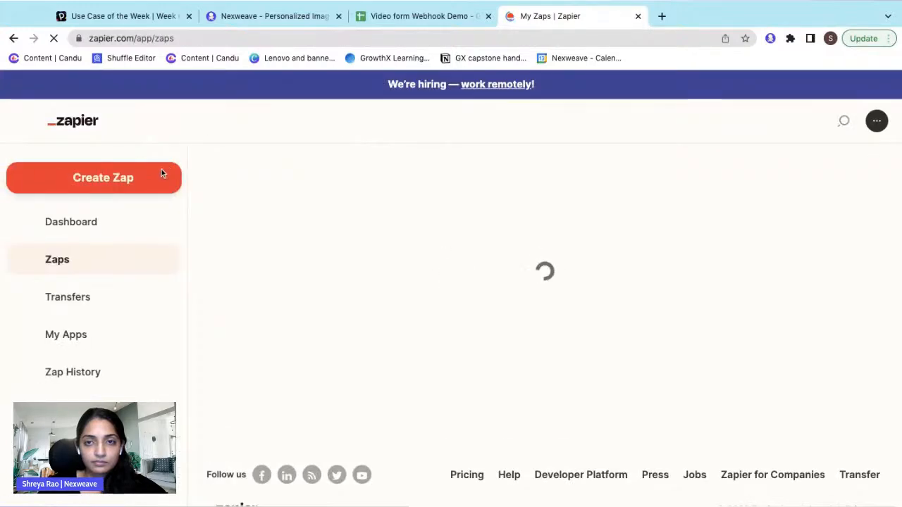
- Start another new Zap from the Zaps page, opening a fresh Untitled Zap draft
{"action": "left_click", "coordinate": [148, 178]}
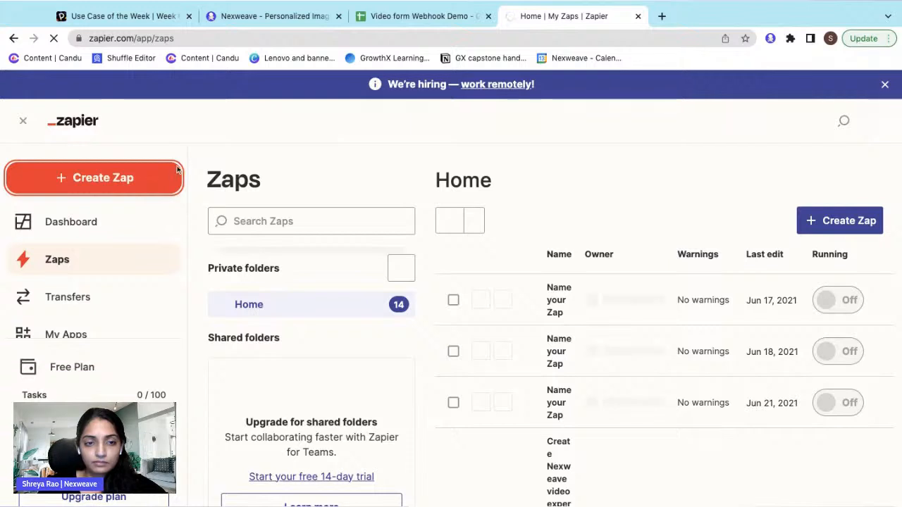
{"action": "left_click", "coordinate": [154, 178]}
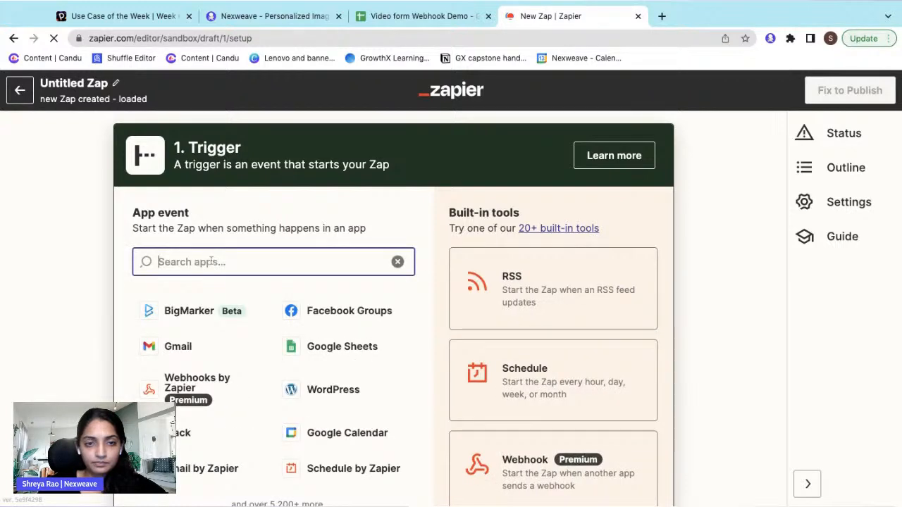
- Make Webhooks by Zapier's Catch Hook the Zap's trigger and continue to the trigger test
{"action": "type", "text": "web"}
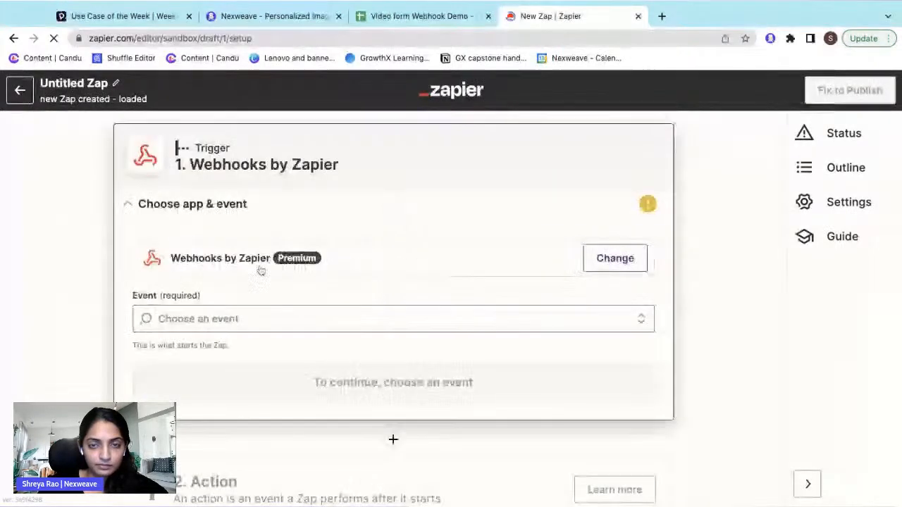
{"action": "left_click", "coordinate": [248, 320]}
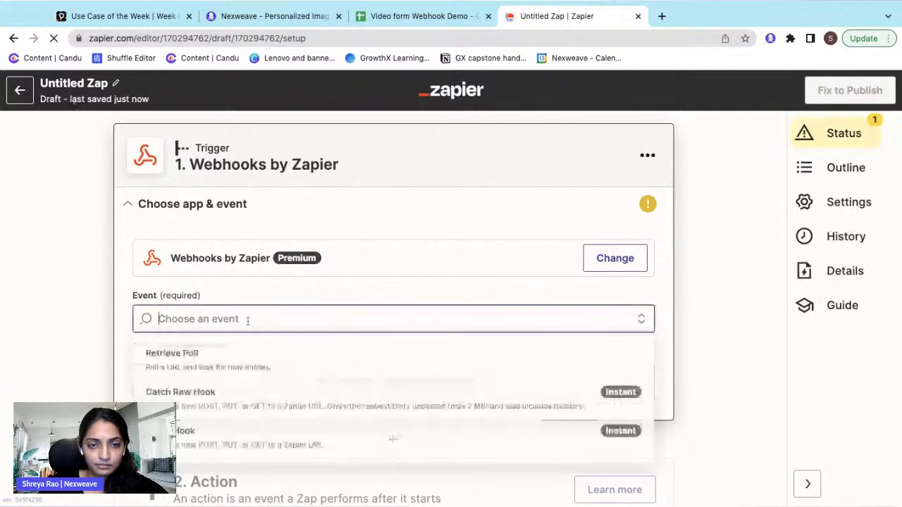
{"action": "left_click", "coordinate": [211, 449]}
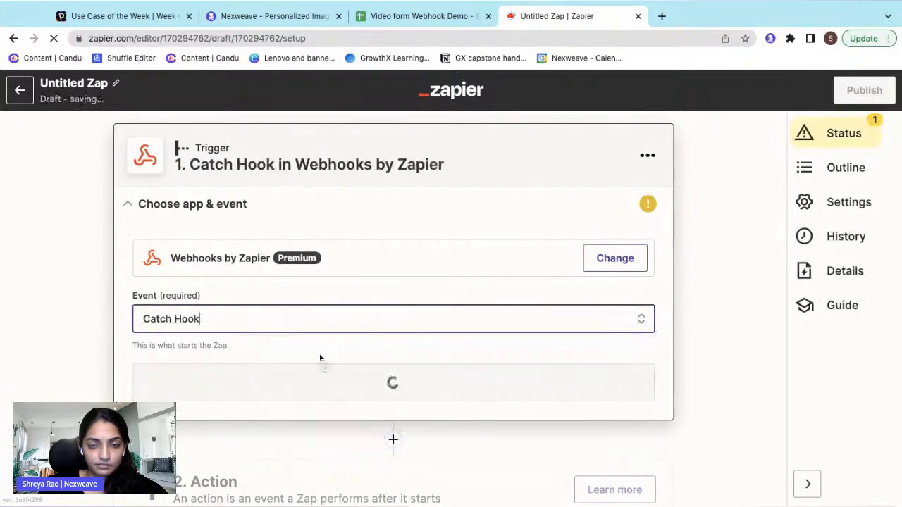
{"action": "left_click", "coordinate": [372, 381]}
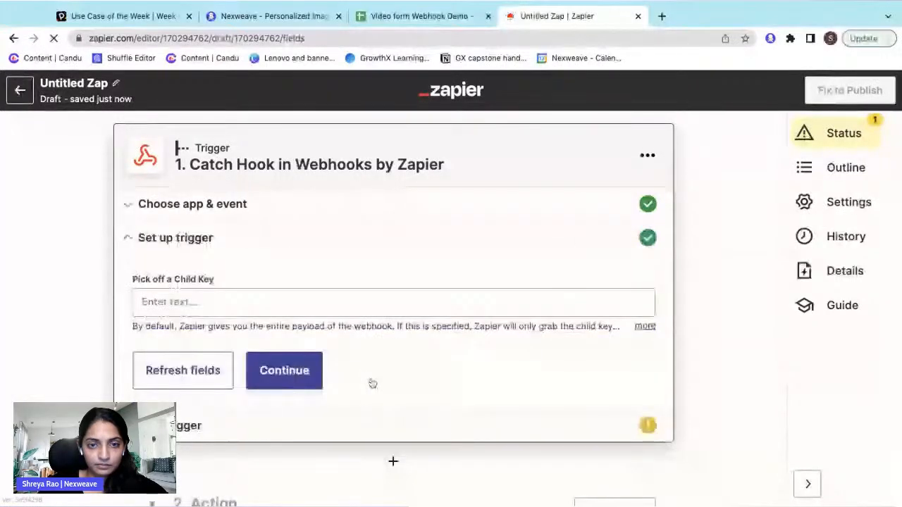
{"action": "left_click", "coordinate": [300, 371]}
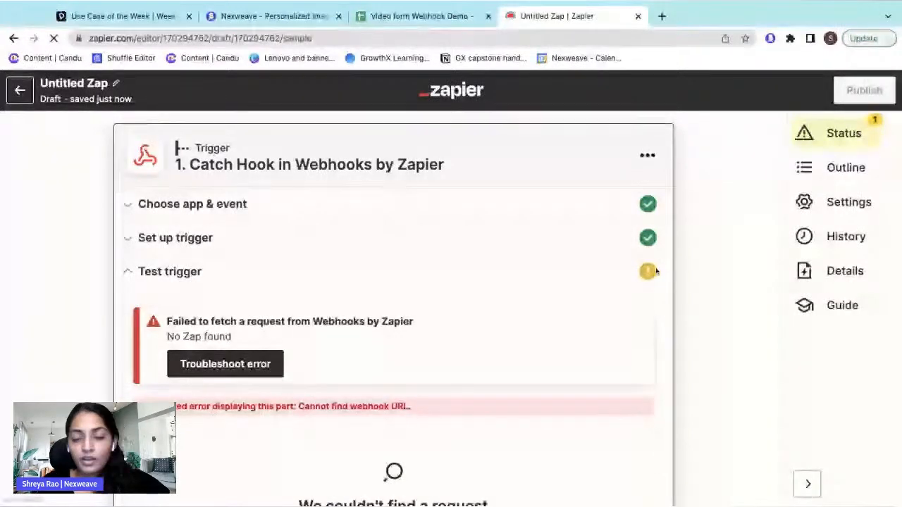
{"action": "scroll", "coordinate": [588, 298], "scroll_direction": "down", "scroll_amount": 1}
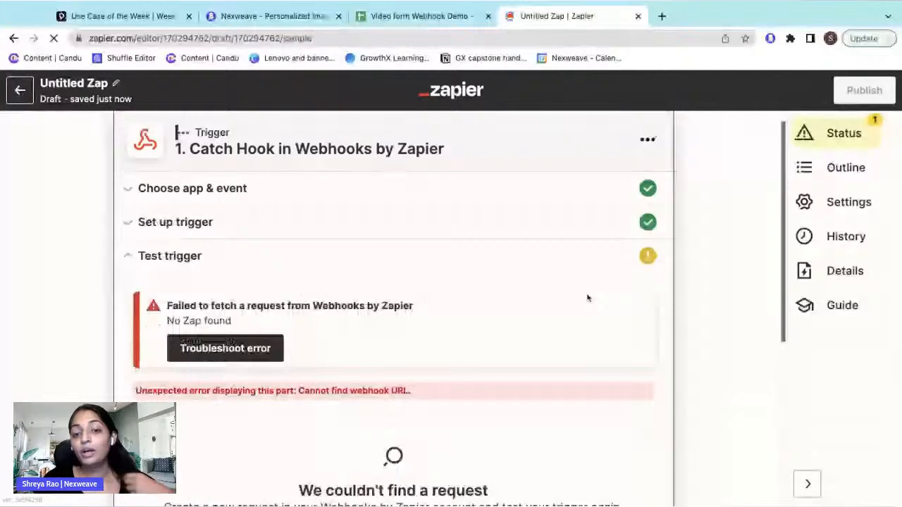
{"action": "scroll", "coordinate": [587, 298], "scroll_direction": "down", "scroll_amount": 1}
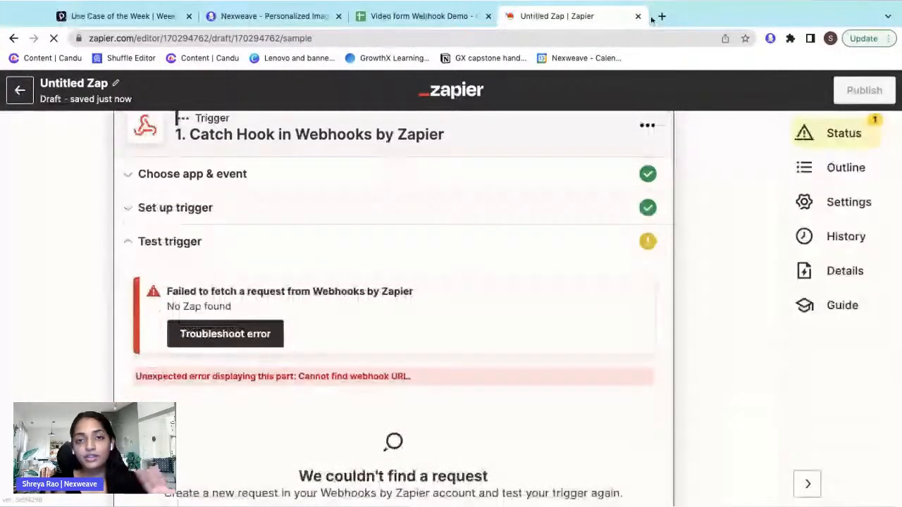
- Close the Untitled Zap tab and return to the Nexweave video editor tab
{"action": "left_click", "coordinate": [637, 16]}
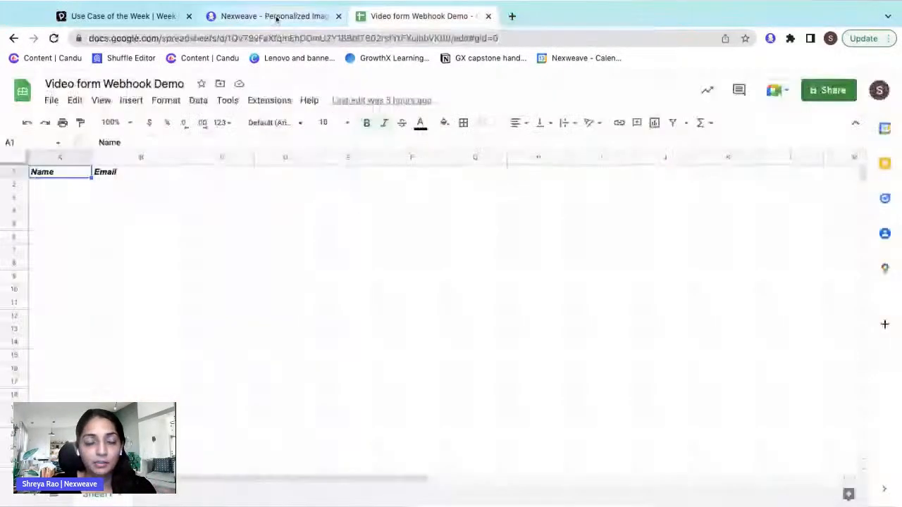
{"action": "left_click", "coordinate": [276, 16]}
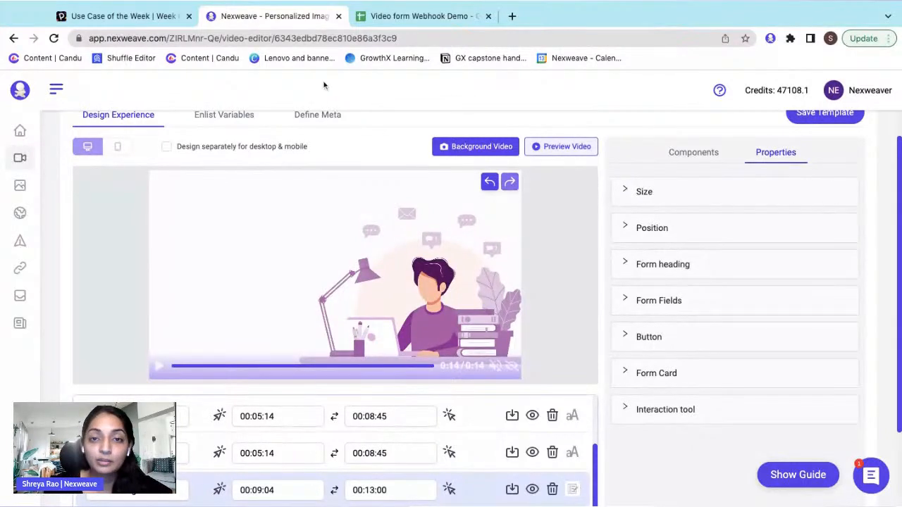
- Use the industry insights thumbnail from My Image/GIF Templates, then switch to the Campaigns list
{"action": "scroll", "coordinate": [374, 144], "scroll_direction": "up", "scroll_amount": 1}
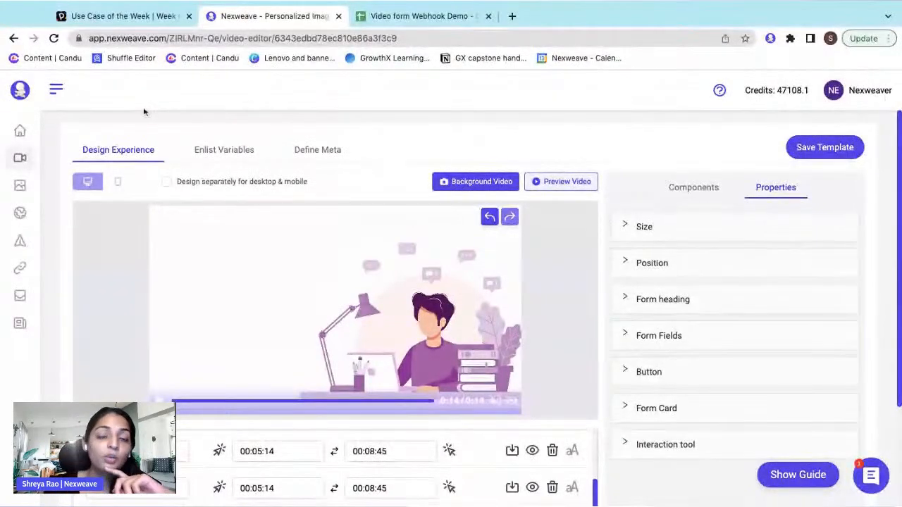
{"action": "left_click", "coordinate": [72, 89]}
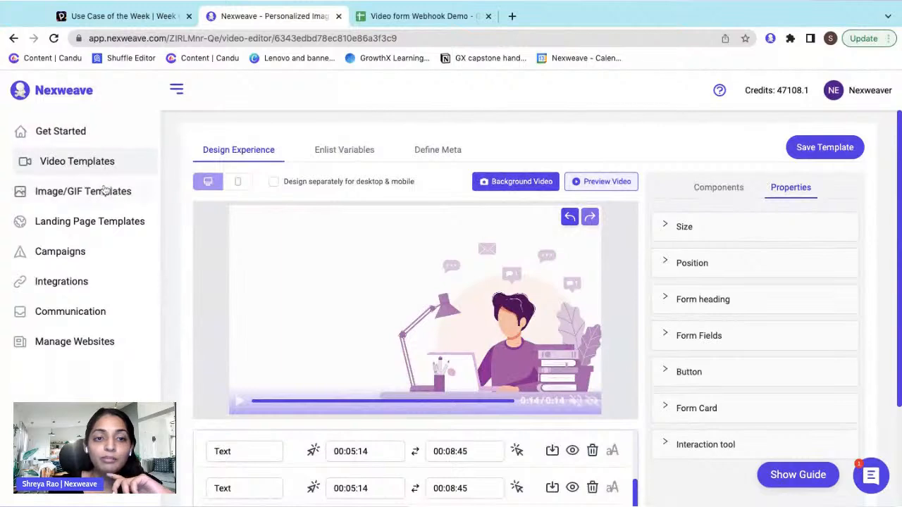
{"action": "mouse_move", "coordinate": [106, 193]}
{"action": "left_click", "coordinate": [203, 226]}
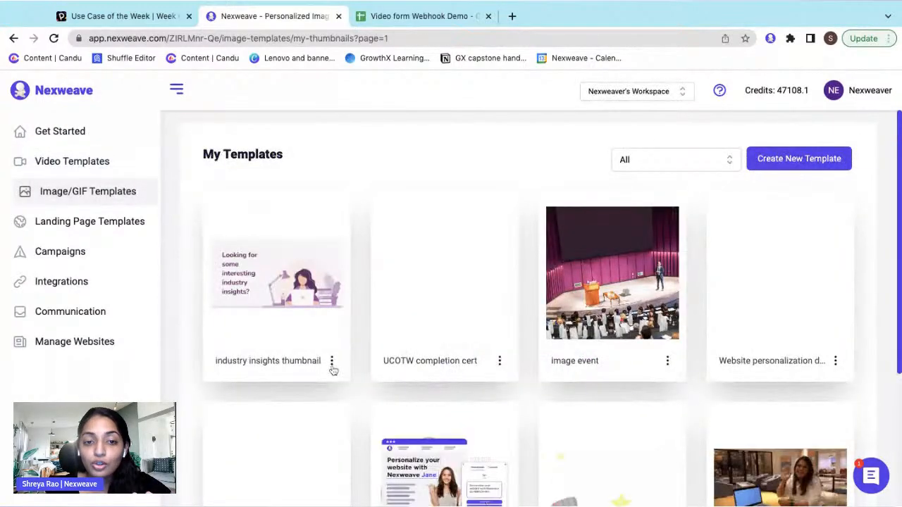
{"action": "left_click", "coordinate": [332, 362]}
{"action": "left_click", "coordinate": [330, 388]}
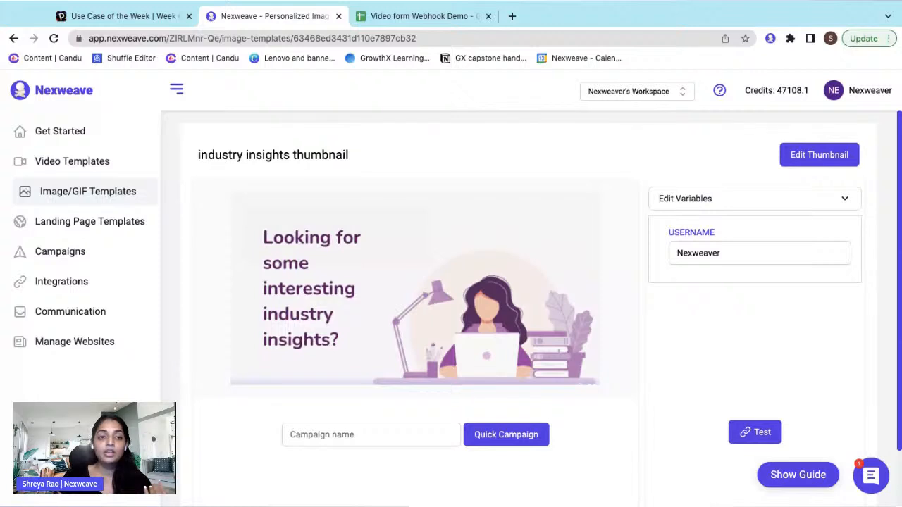
{"action": "left_click", "coordinate": [57, 254]}
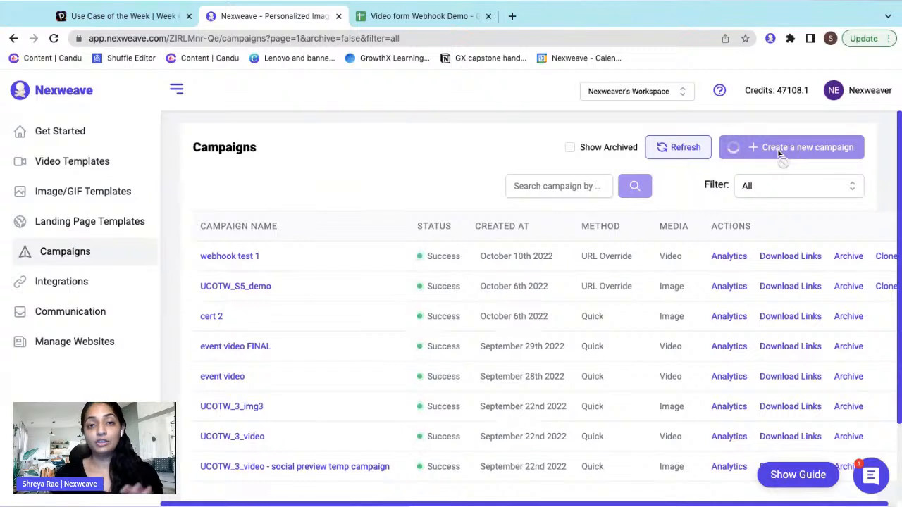
{"action": "left_click", "coordinate": [177, 90]}
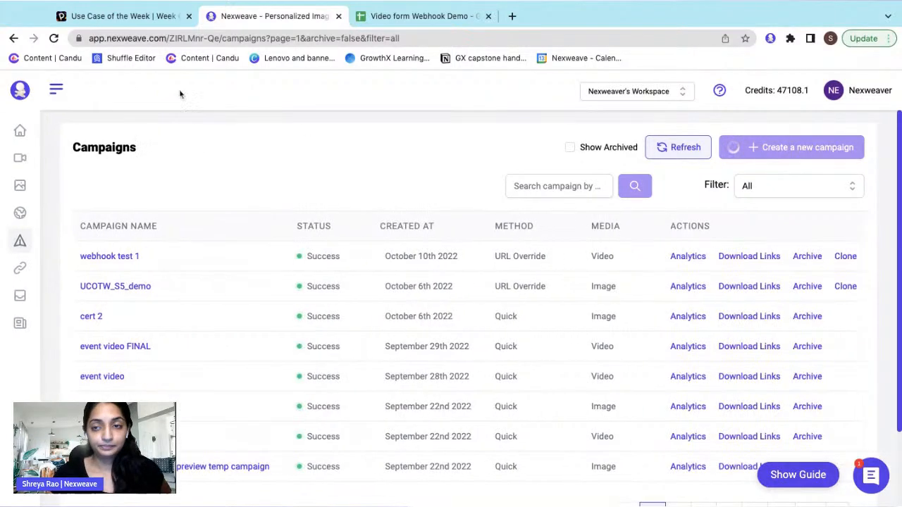
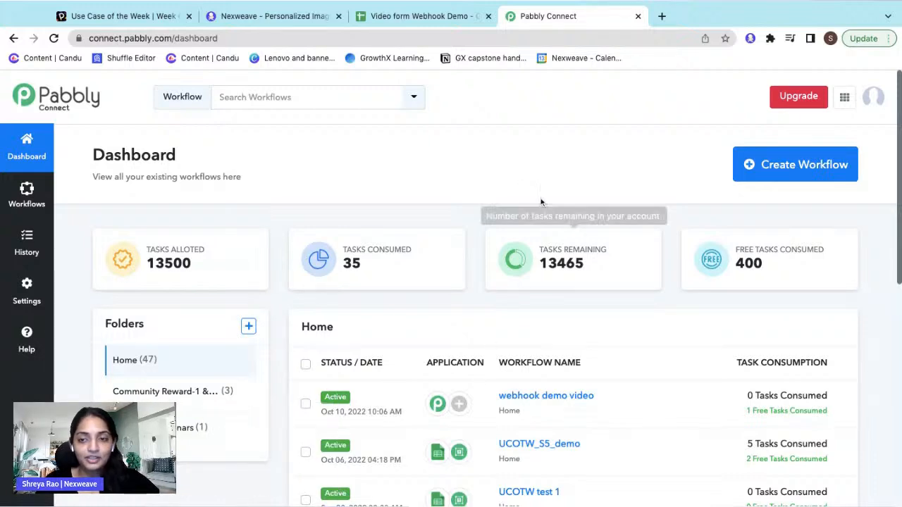
- Switch to the Nexweave Campaigns list, which shows the 'webhook test 1' video campaign
{"action": "left_click", "coordinate": [283, 19]}
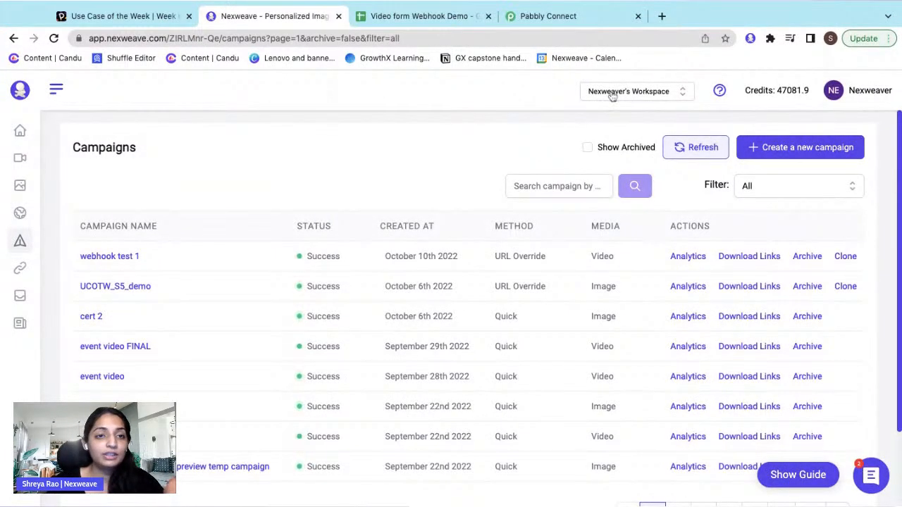
- Create a new campaign named 'Webhook demo' with type Video
{"action": "left_click", "coordinate": [820, 153]}
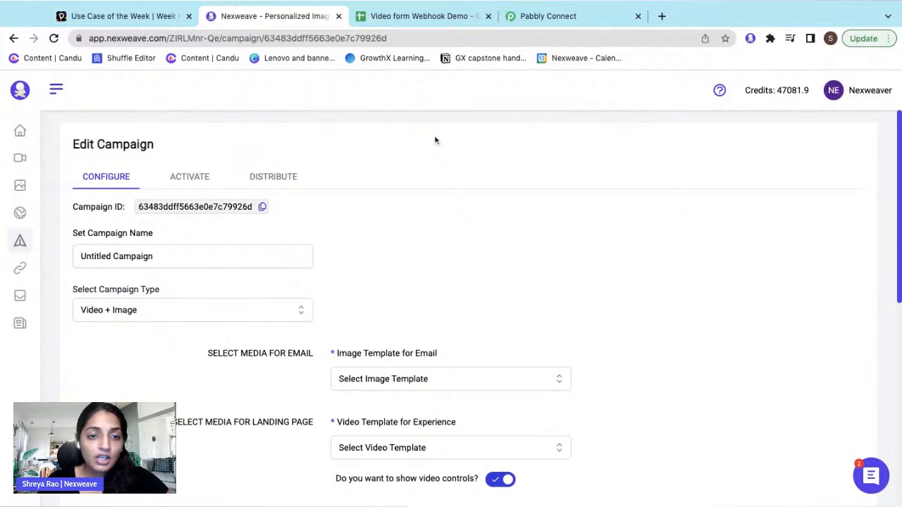
{"action": "left_click_drag", "start_coordinate": [153, 256], "coordinate": [83, 256]}
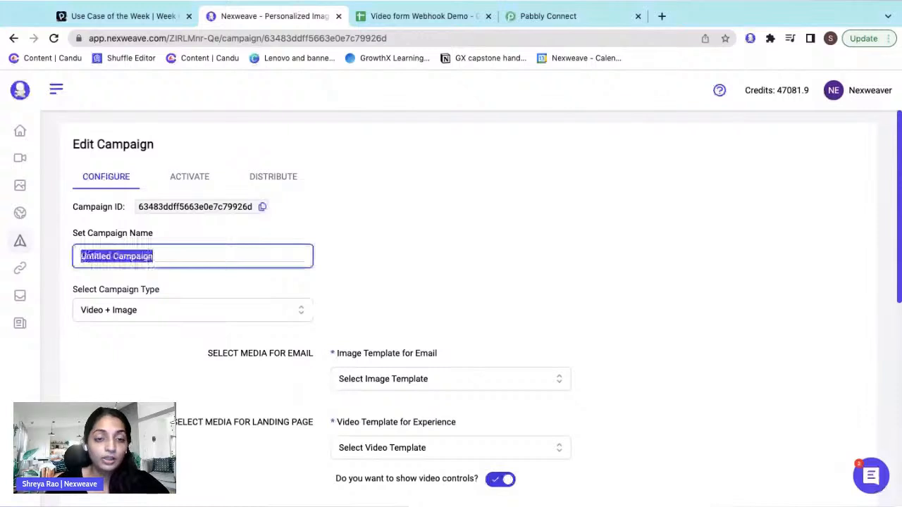
{"action": "type", "text": "Webhook demo"}
{"action": "left_click", "coordinate": [142, 316]}
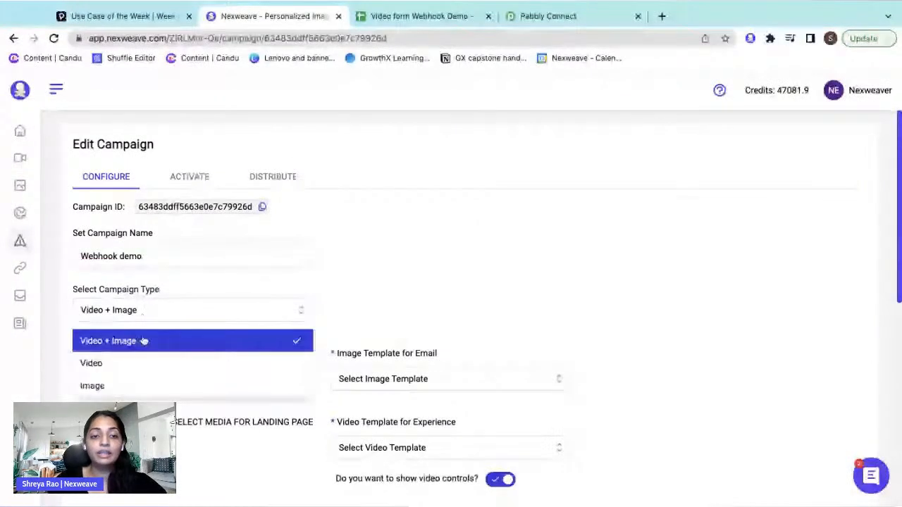
{"action": "left_click", "coordinate": [144, 363]}
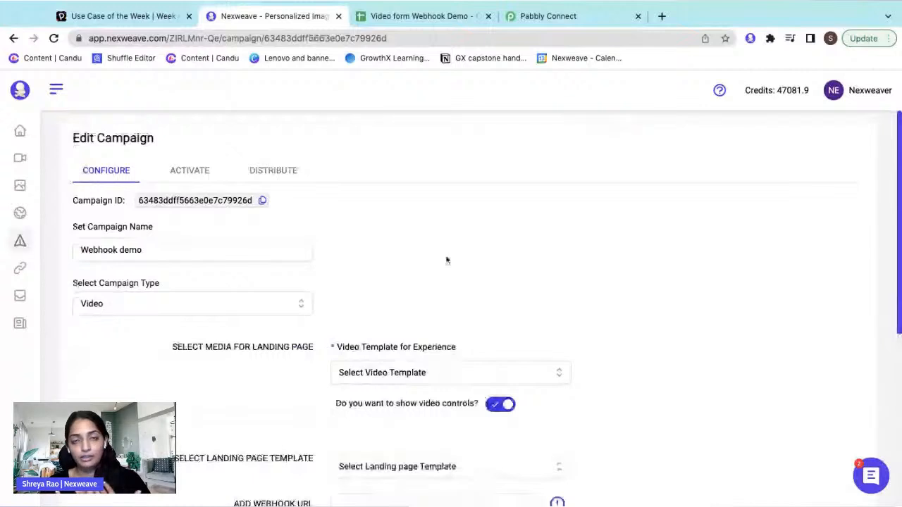
- Choose the Industry Insights Newsletter template and the industry insights thumbnail
{"action": "scroll", "coordinate": [446, 260], "scroll_direction": "down", "scroll_amount": 2}
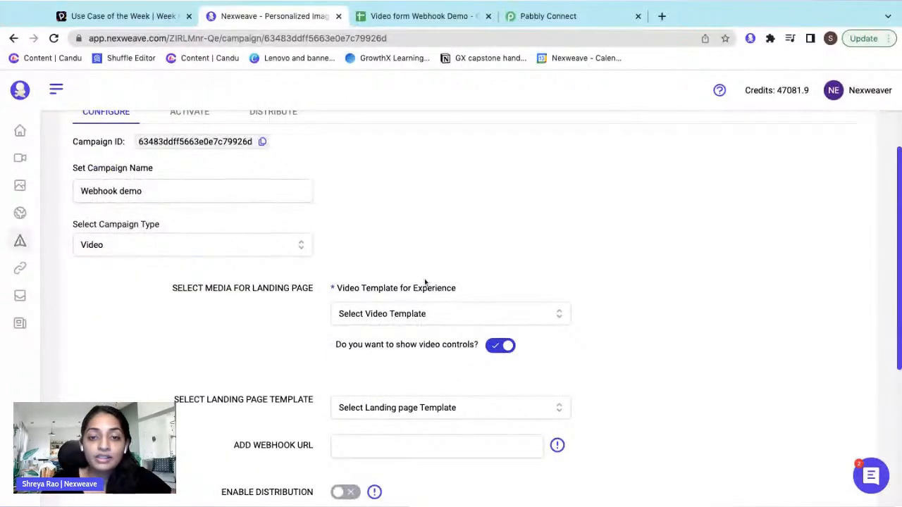
{"action": "scroll", "coordinate": [392, 302], "scroll_direction": "down", "scroll_amount": 1}
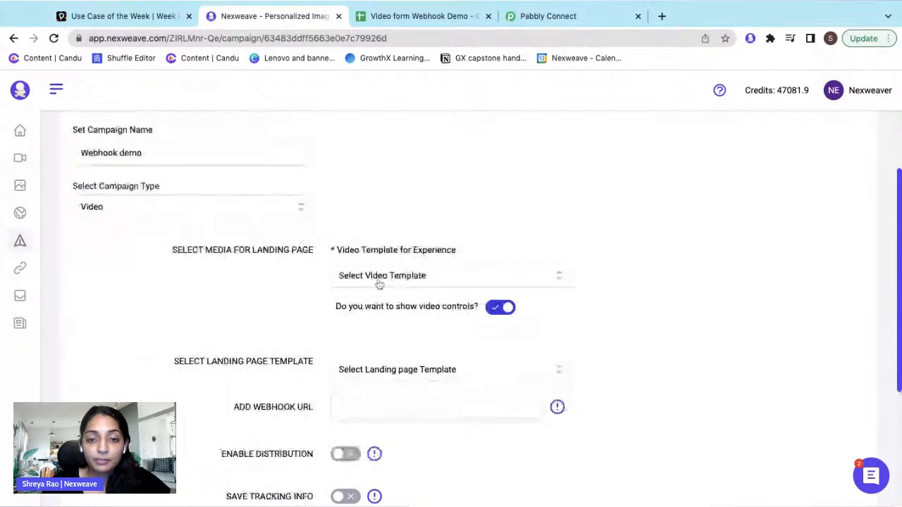
{"action": "left_click", "coordinate": [379, 280]}
{"action": "left_click", "coordinate": [388, 329]}
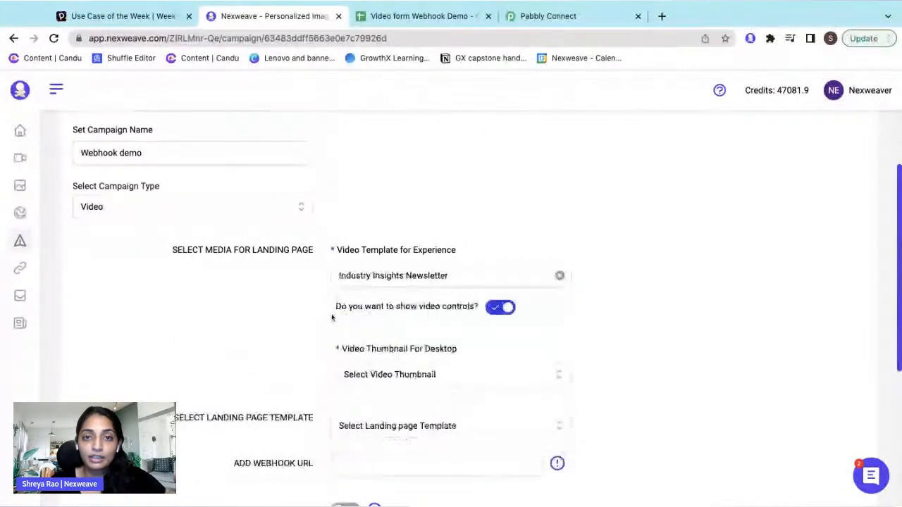
{"action": "scroll", "coordinate": [372, 329], "scroll_direction": "down", "scroll_amount": 1}
{"action": "left_click", "coordinate": [372, 330]}
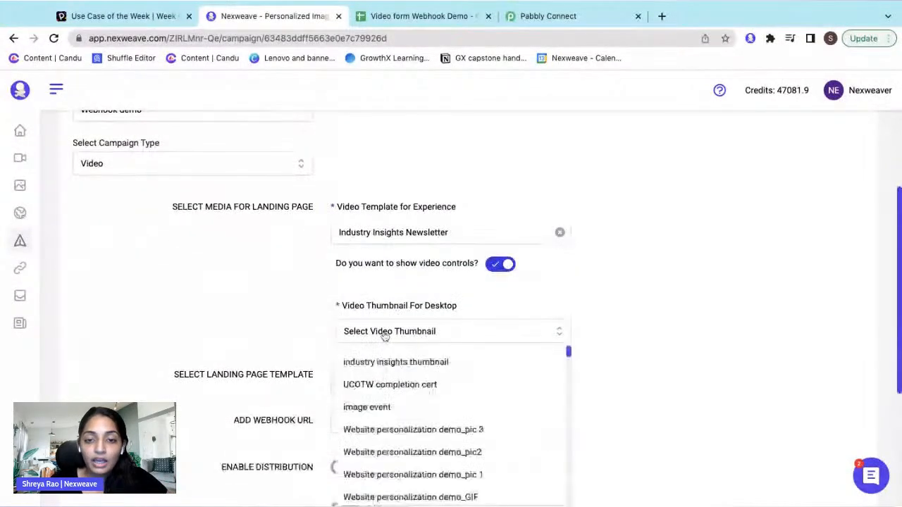
{"action": "scroll", "coordinate": [432, 342], "scroll_direction": "down", "scroll_amount": 1}
{"action": "left_click", "coordinate": [427, 344]}
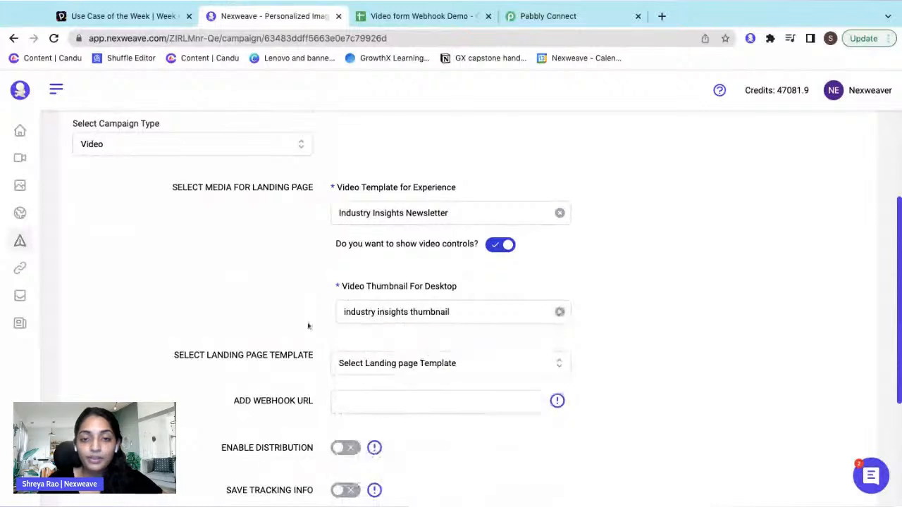
{"action": "scroll", "coordinate": [473, 346], "scroll_direction": "down", "scroll_amount": 3}
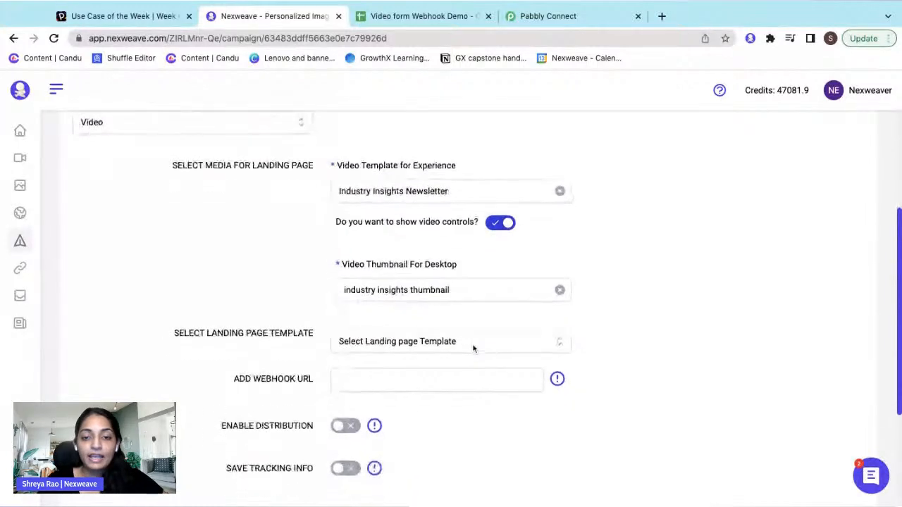
{"action": "left_click_drag", "start_coordinate": [315, 345], "coordinate": [232, 343]}
{"action": "left_click", "coordinate": [275, 366]}
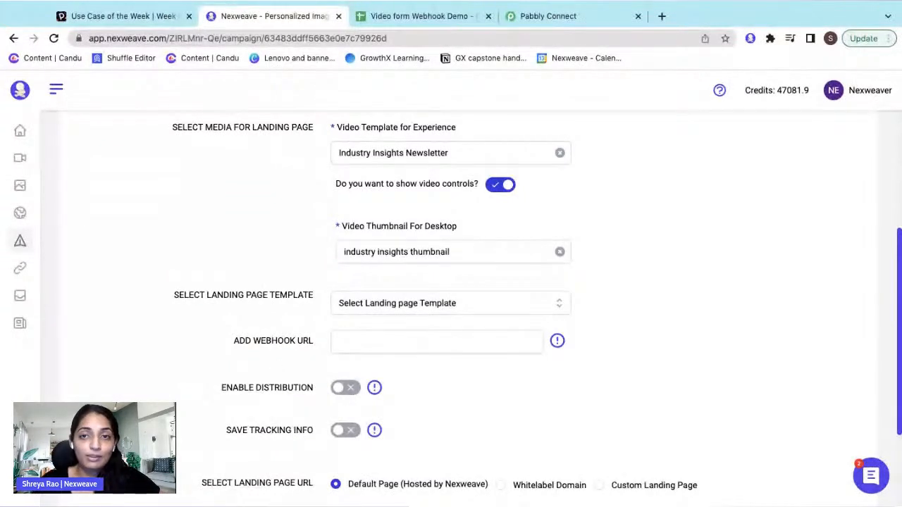
- Create a new Pabbly Connect workflow named 'Webhook demo'
{"action": "left_click", "coordinate": [584, 22]}
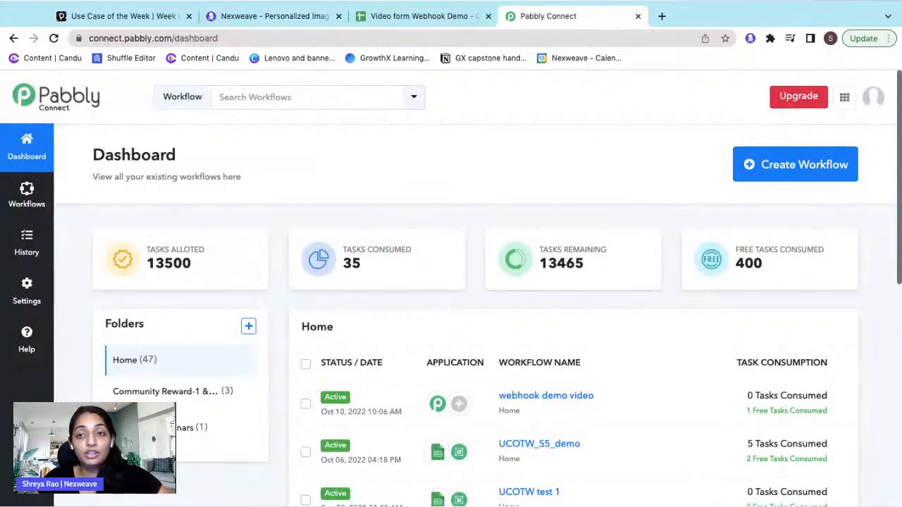
{"action": "left_click", "coordinate": [771, 166]}
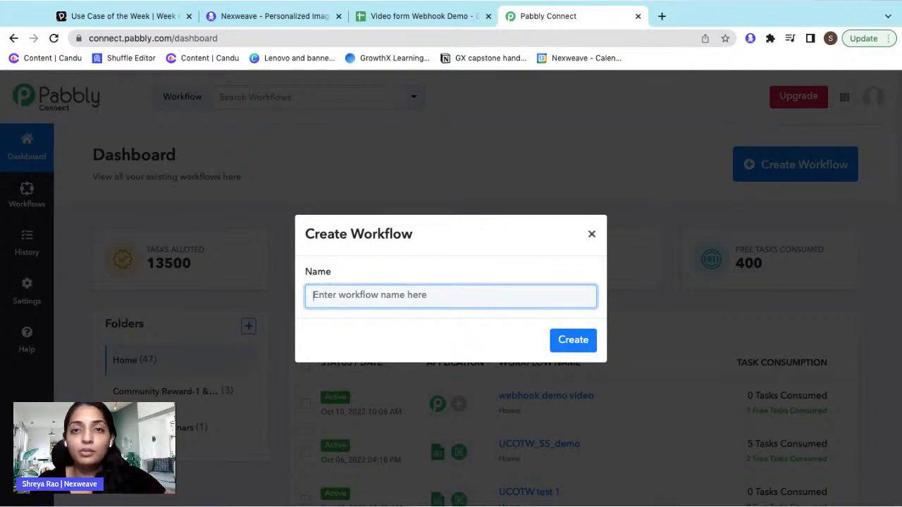
{"action": "type", "text": "Webhook demo"}
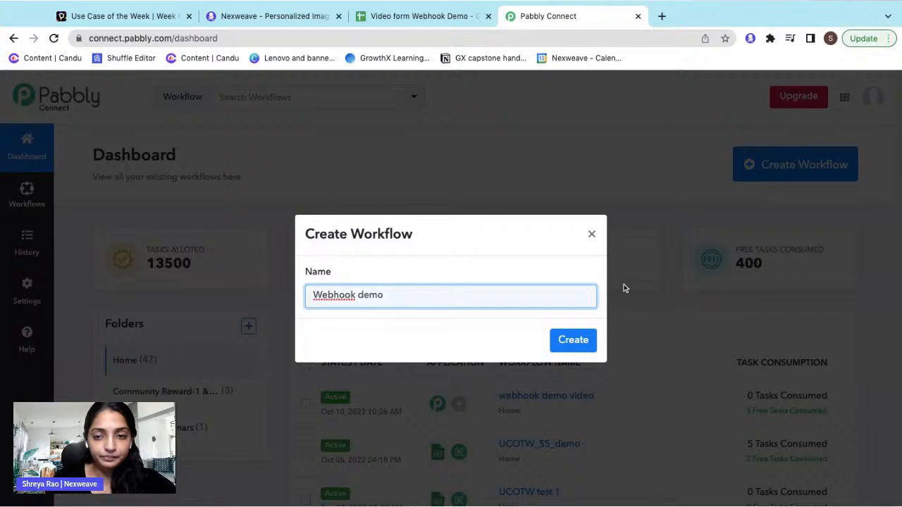
{"action": "left_click", "coordinate": [584, 348]}
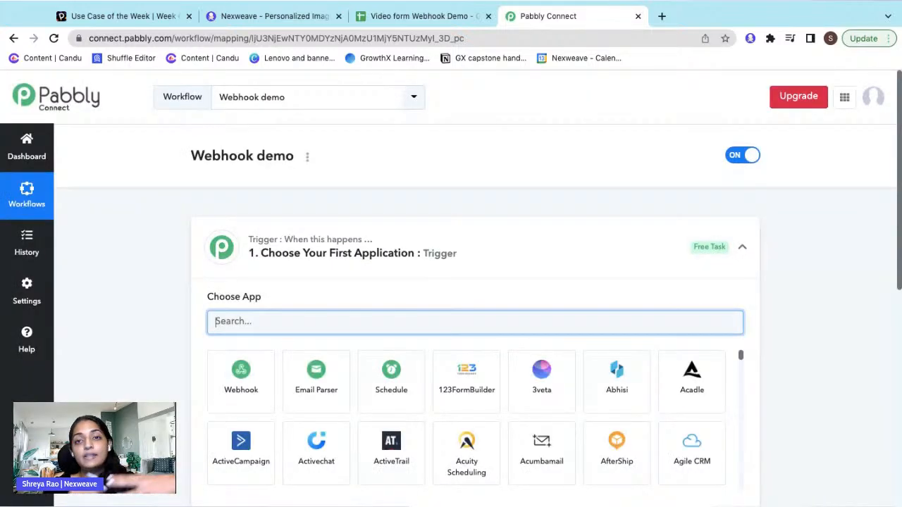
- Set Webhook by Pabbly as the trigger and copy its webhook URL
{"action": "left_click", "coordinate": [241, 379]}
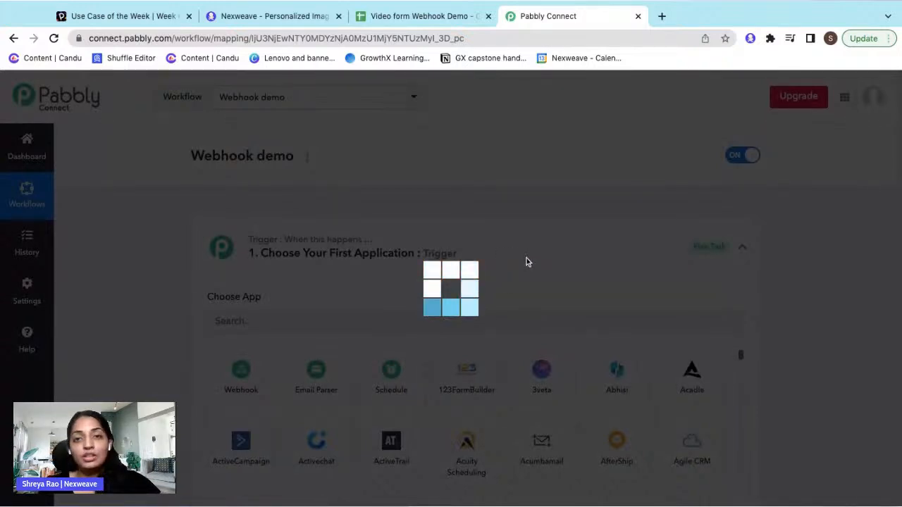
{"action": "scroll", "coordinate": [526, 259], "scroll_direction": "down", "scroll_amount": 1}
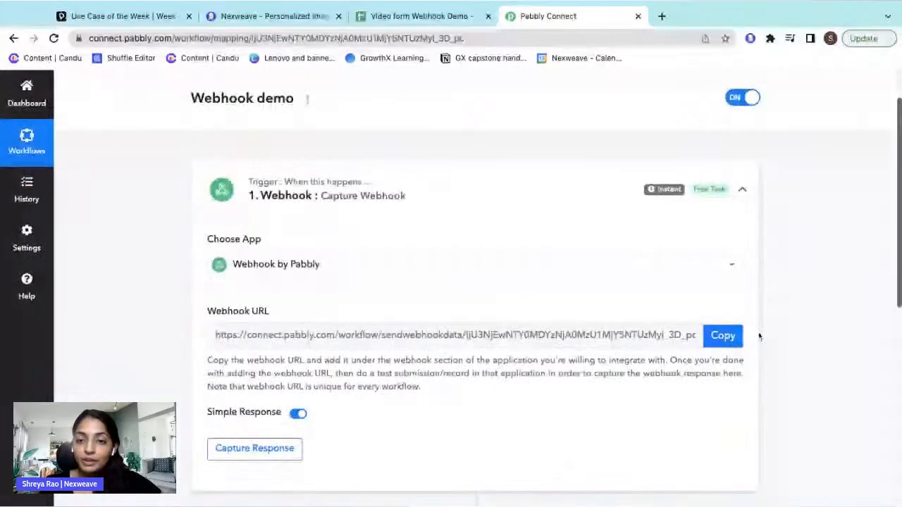
{"action": "left_click", "coordinate": [715, 338]}
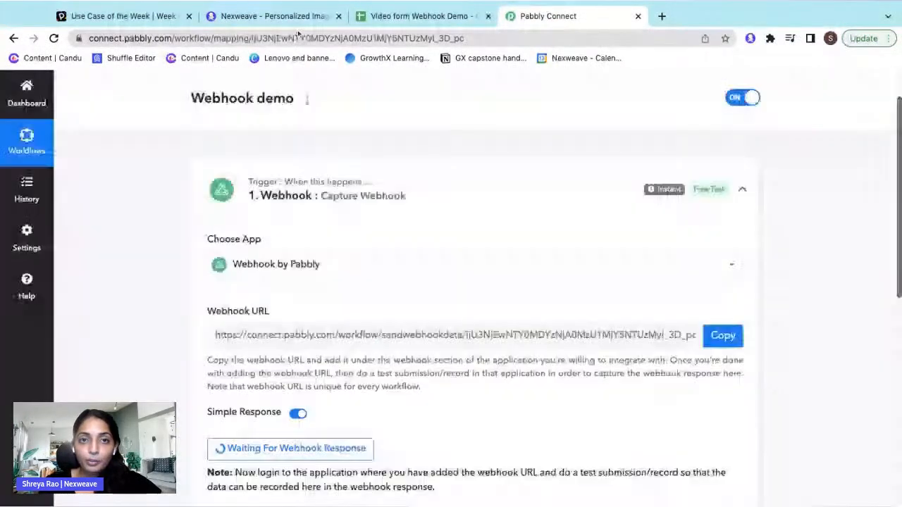
- Paste the Pabbly webhook URL into the campaign's webhook field, then Save and Proceed
{"action": "left_click", "coordinate": [296, 17]}
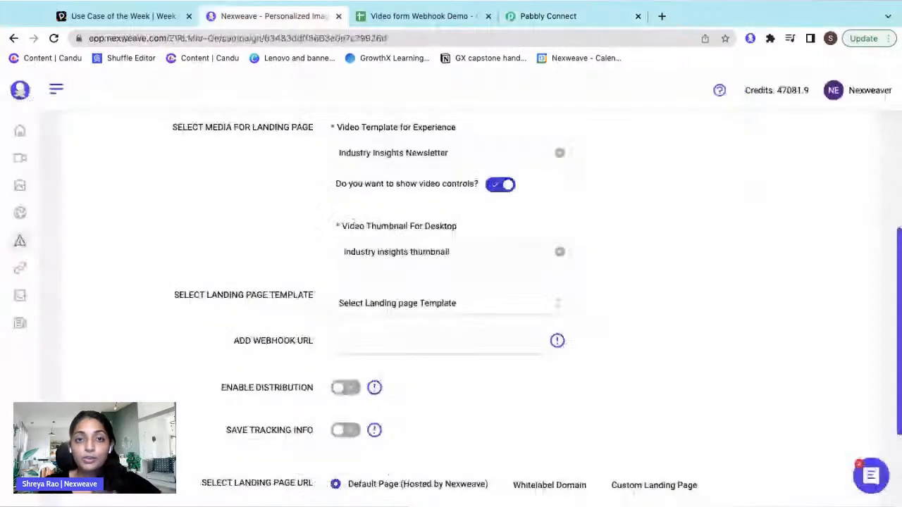
{"action": "left_click", "coordinate": [376, 342]}
{"action": "key", "text": "ctrl+v"}
{"action": "left_click", "coordinate": [572, 413]}
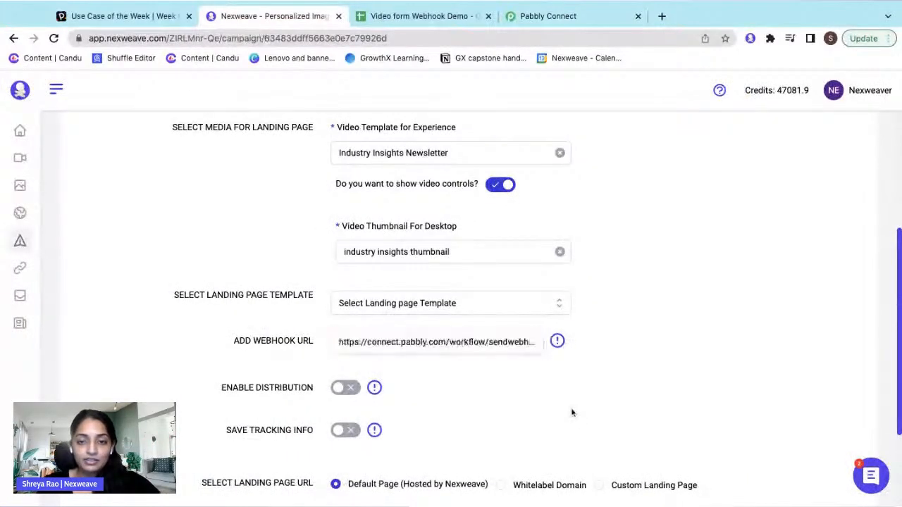
{"action": "scroll", "coordinate": [572, 413], "scroll_direction": "down", "scroll_amount": 2}
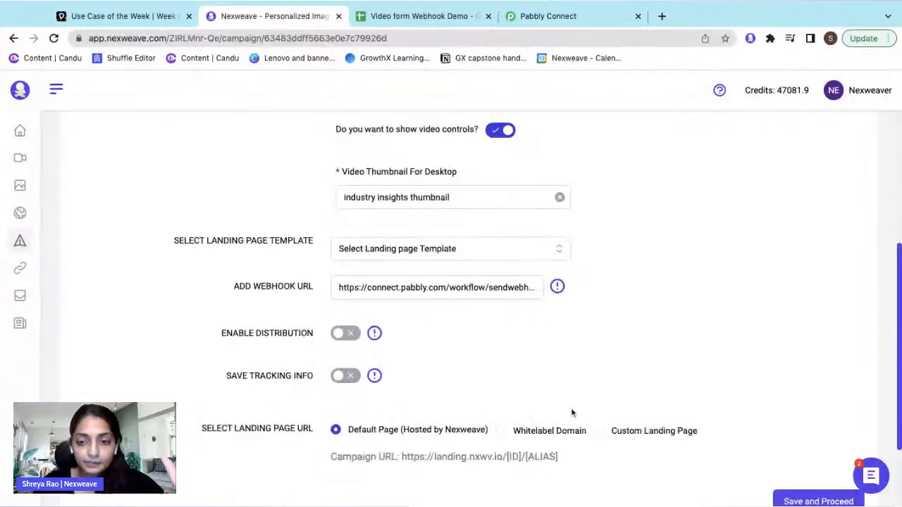
{"action": "scroll", "coordinate": [585, 413], "scroll_direction": "down", "scroll_amount": 1}
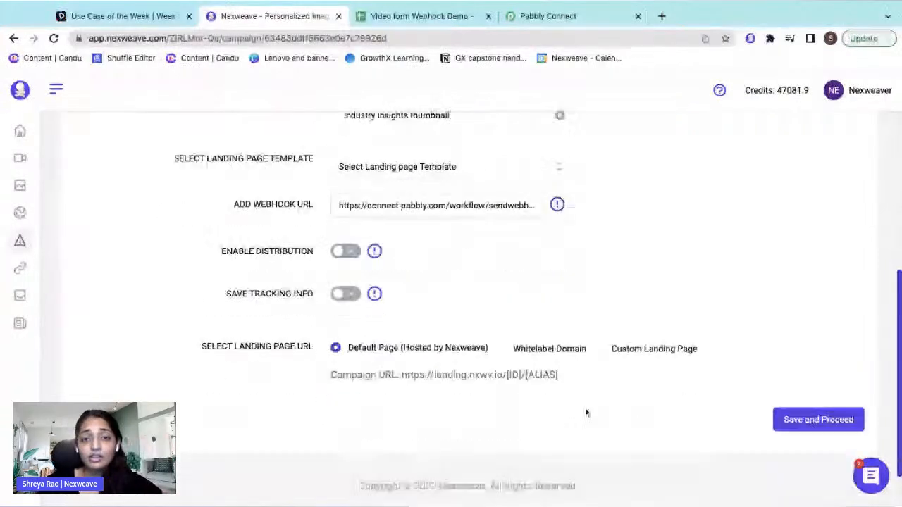
{"action": "left_click", "coordinate": [793, 420]}
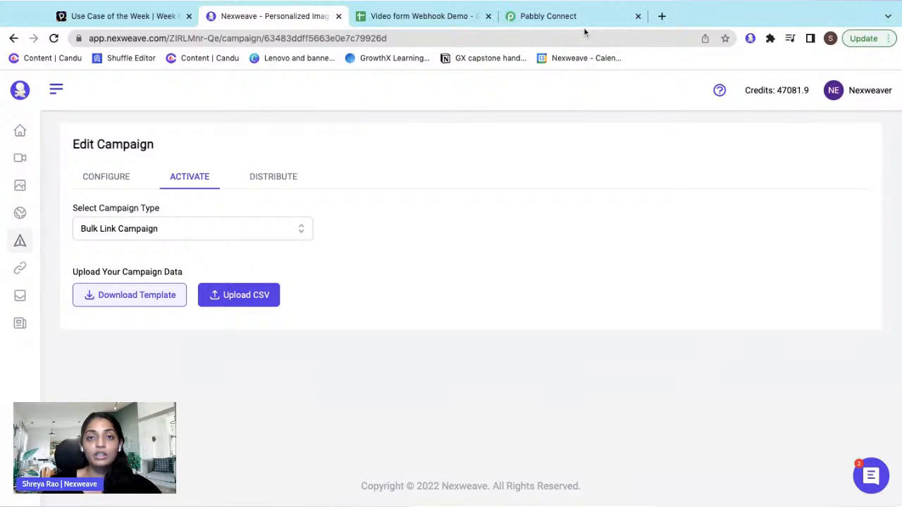
- Keep Bulk Link Campaign as the type, download its data template and begin a CSV upload
{"action": "left_click", "coordinate": [162, 230]}
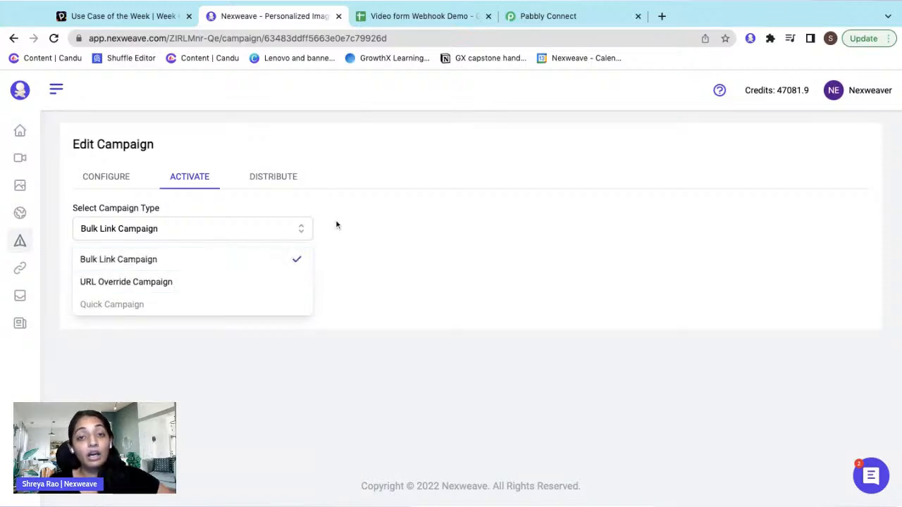
{"action": "left_click", "coordinate": [386, 236]}
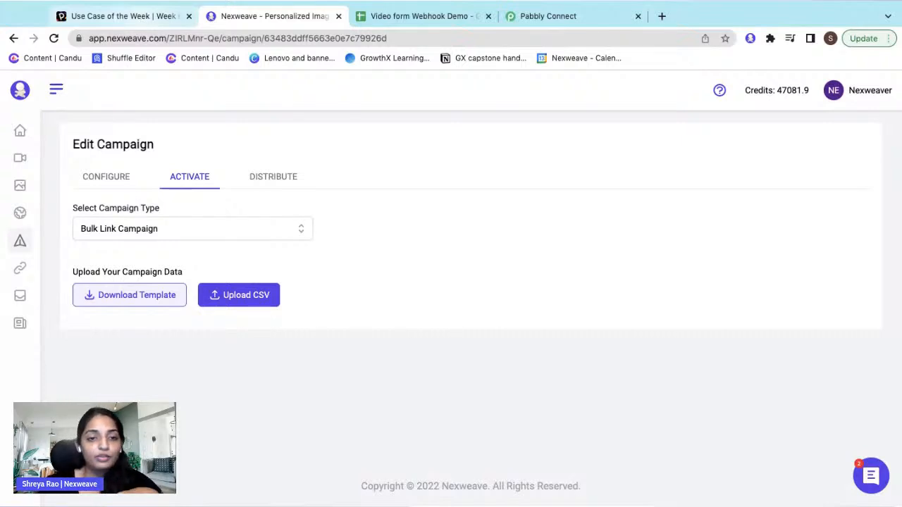
{"action": "left_click", "coordinate": [144, 296]}
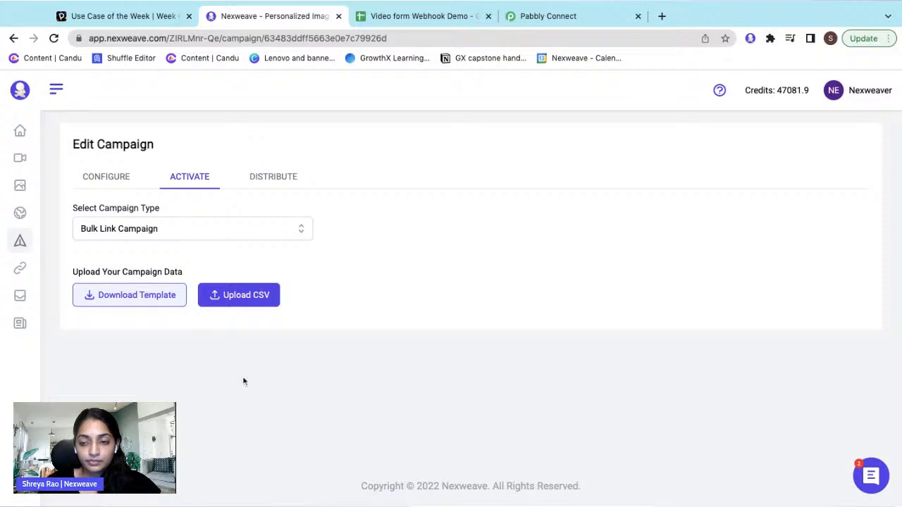
{"action": "left_click", "coordinate": [143, 302]}
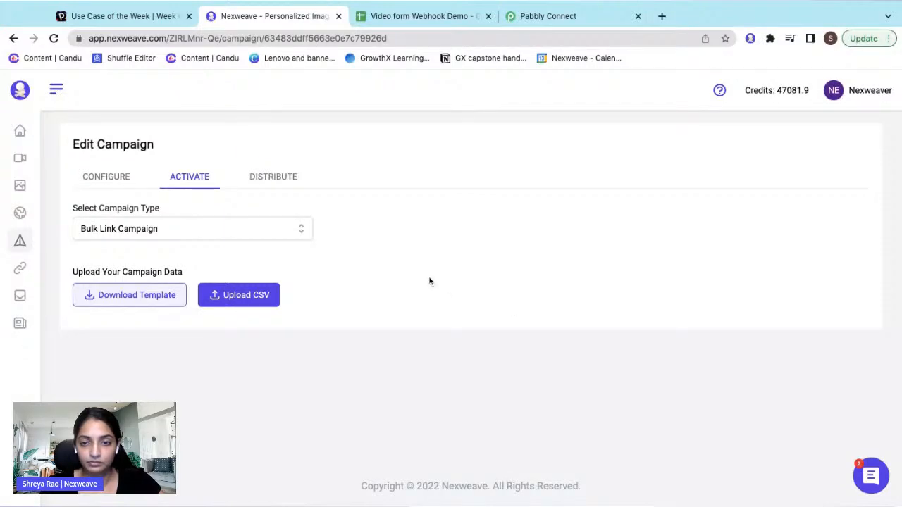
{"action": "left_click", "coordinate": [256, 301]}
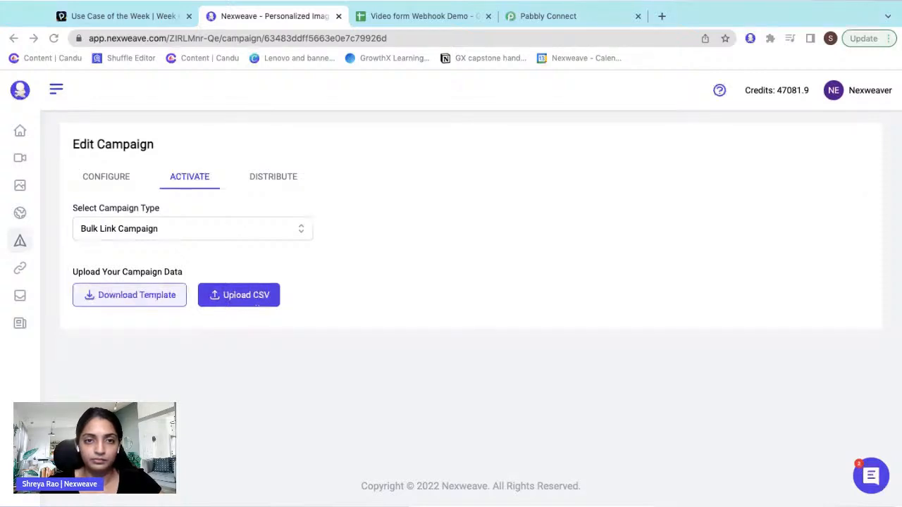
- Upload the filled one-row CSV, generate the personalized links, refresh and download them
{"action": "double_click", "coordinate": [397, 262]}
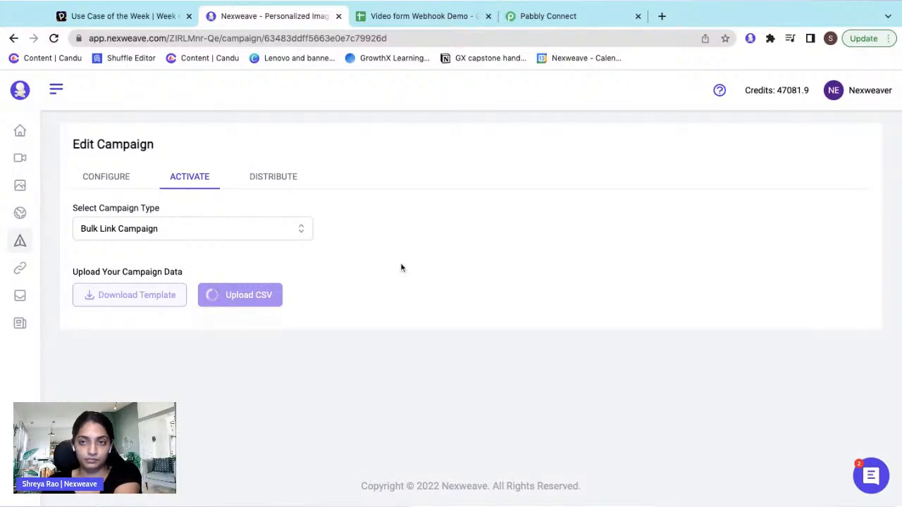
{"action": "left_click", "coordinate": [419, 294]}
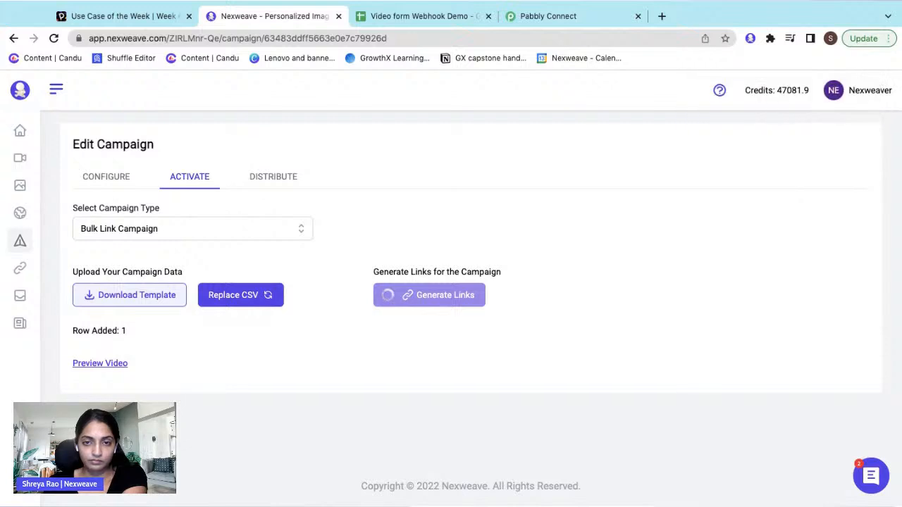
{"action": "left_click", "coordinate": [544, 305]}
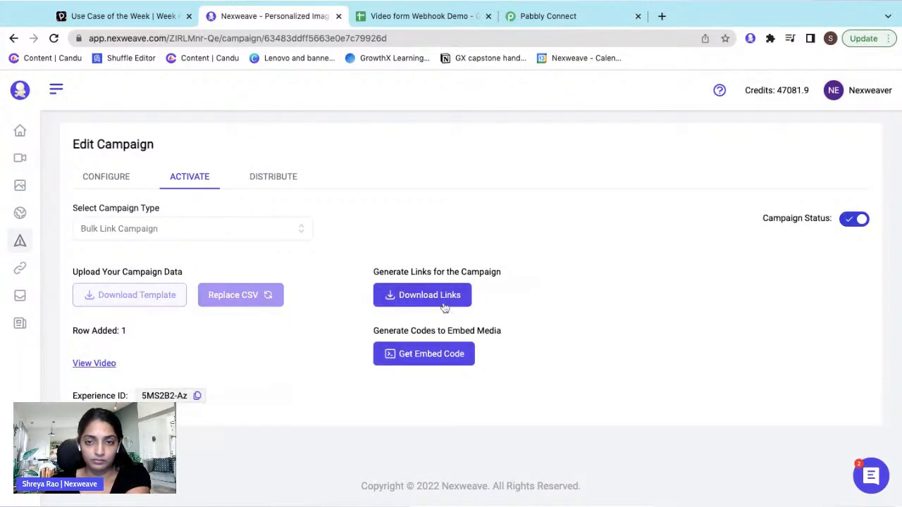
{"action": "left_click", "coordinate": [442, 301]}
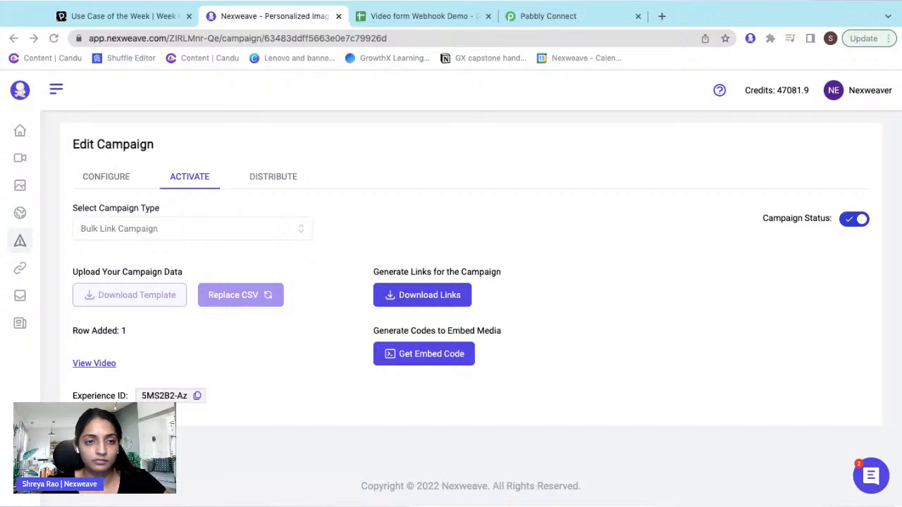
- Load the landing.nxwv.io campaign link in a new tab, glance at Pabbly, then return
{"action": "left_click", "coordinate": [660, 15]}
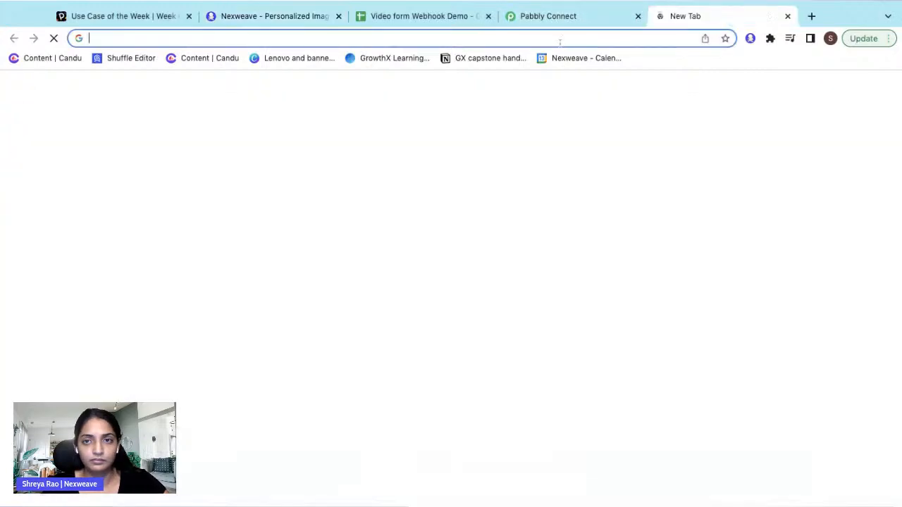
{"action": "key", "text": "super+v"}
{"action": "key", "text": "Return"}
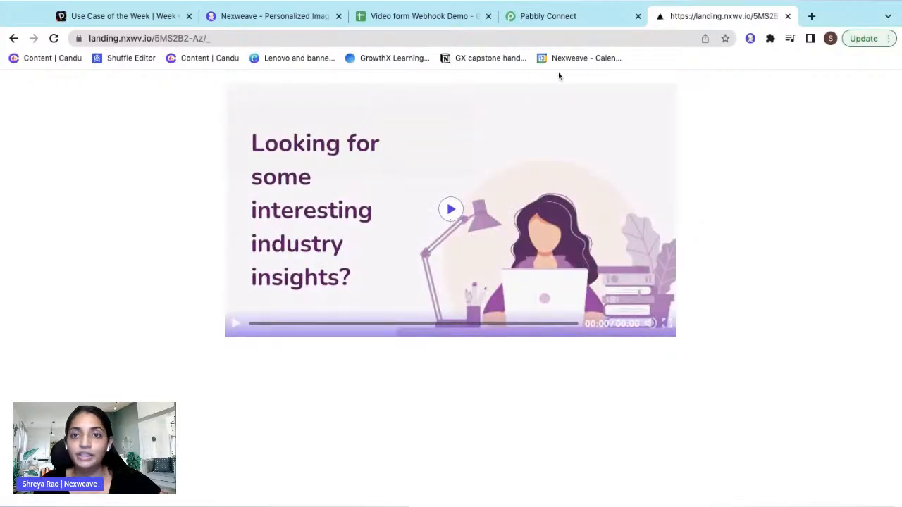
{"action": "left_click", "coordinate": [574, 22]}
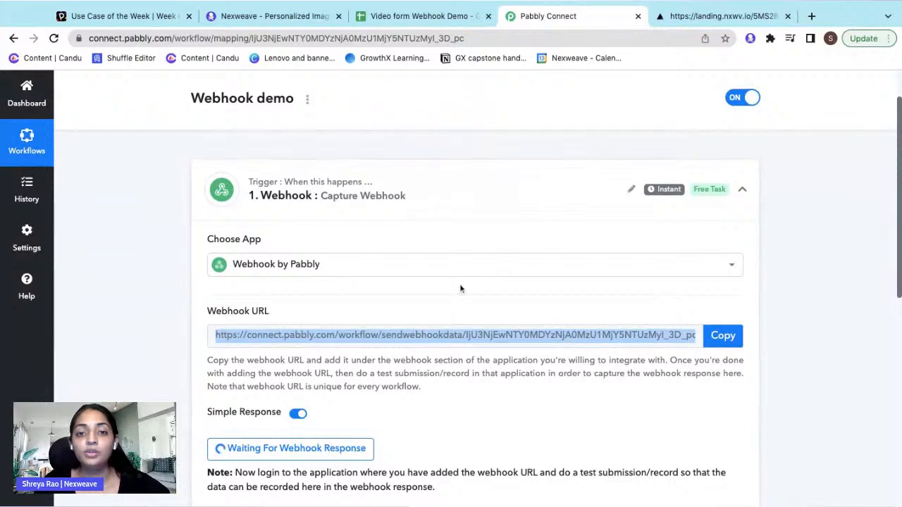
{"action": "scroll", "coordinate": [461, 288], "scroll_direction": "down", "scroll_amount": 2}
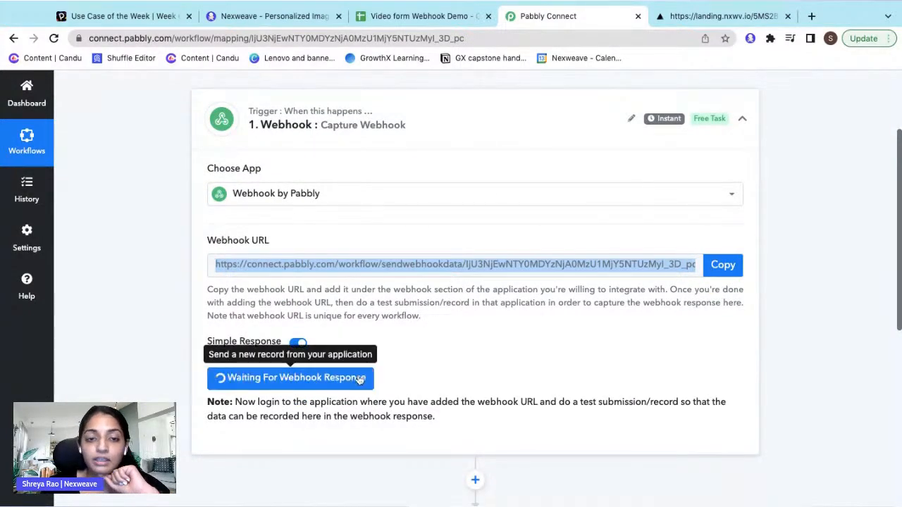
{"action": "left_click", "coordinate": [709, 21]}
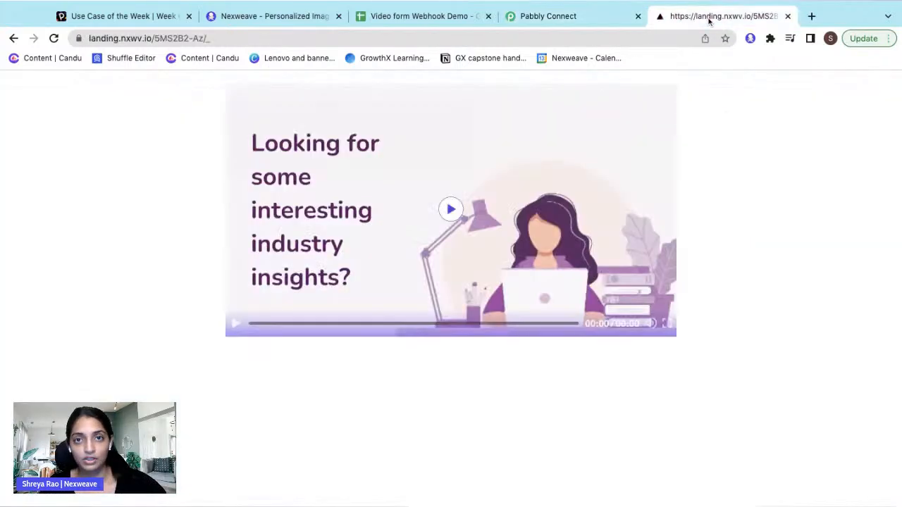
- Skip the video ahead to the sign-up form, enter a name and email, and submit
{"action": "left_click", "coordinate": [403, 324]}
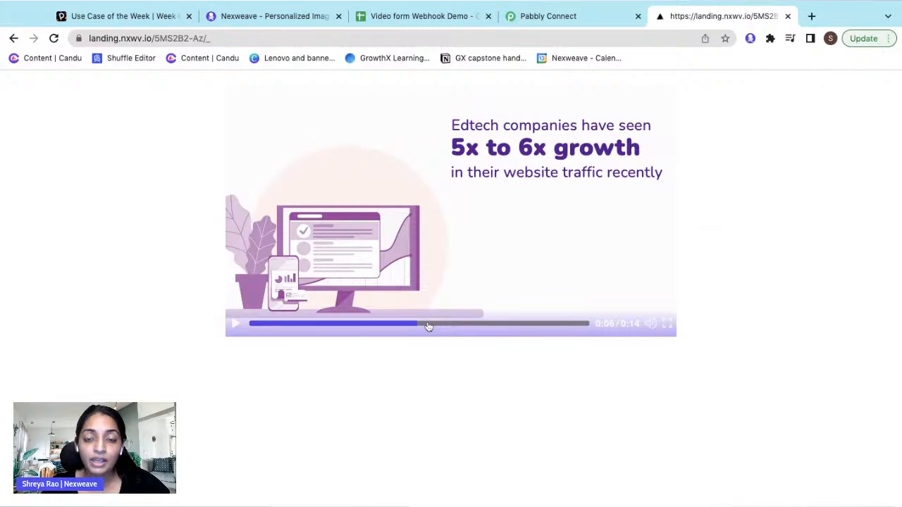
{"action": "left_click", "coordinate": [458, 325]}
{"action": "left_click", "coordinate": [489, 325]}
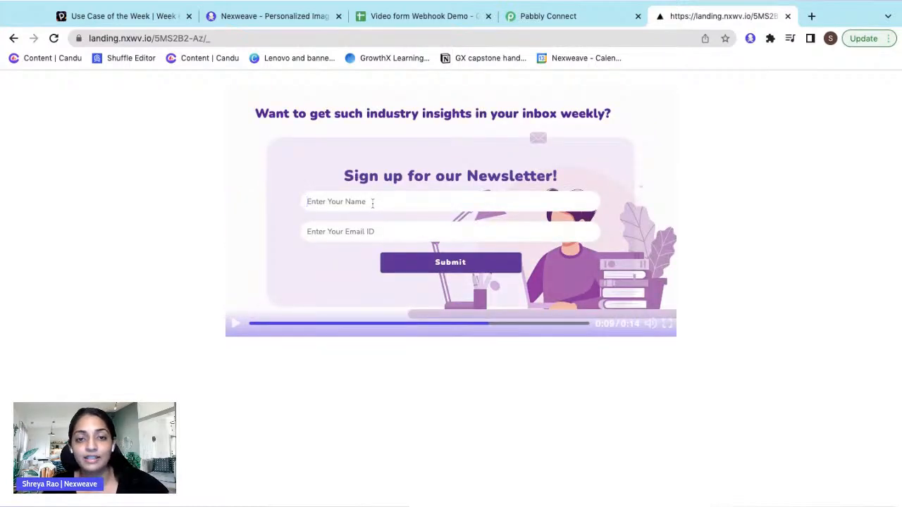
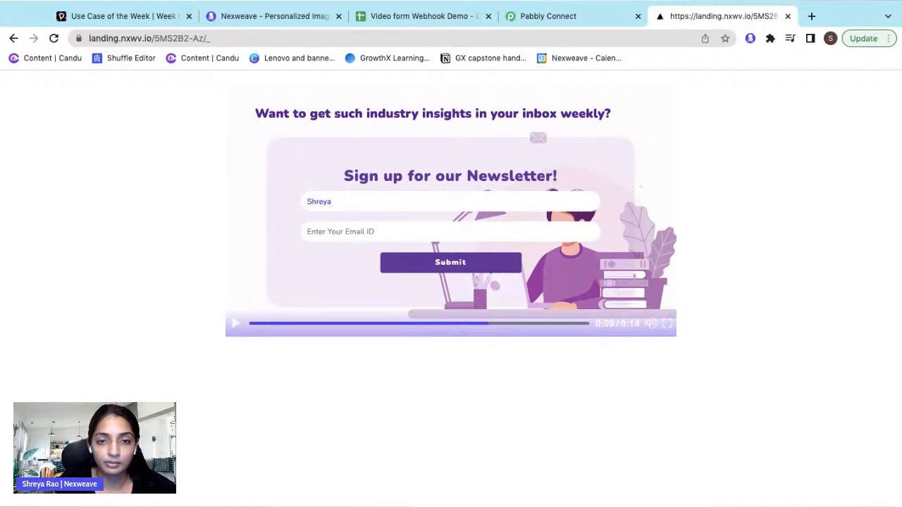
{"action": "left_click", "coordinate": [368, 226]}
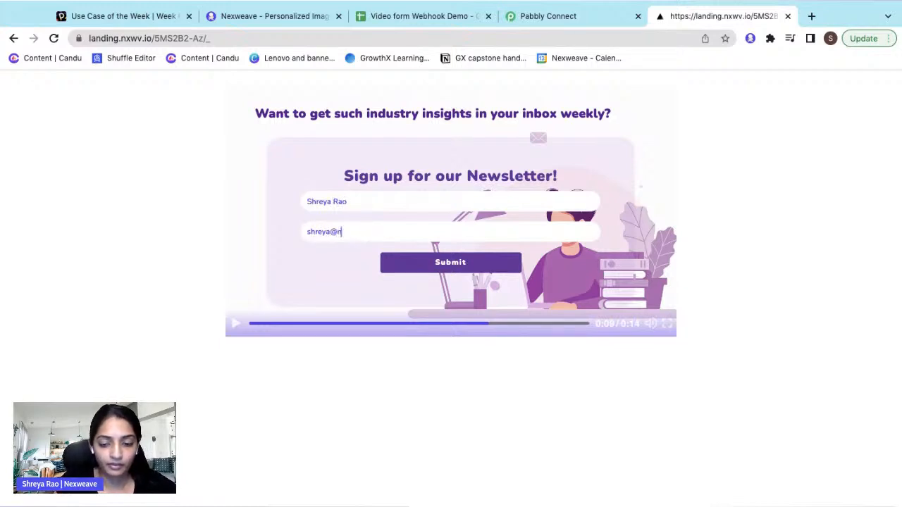
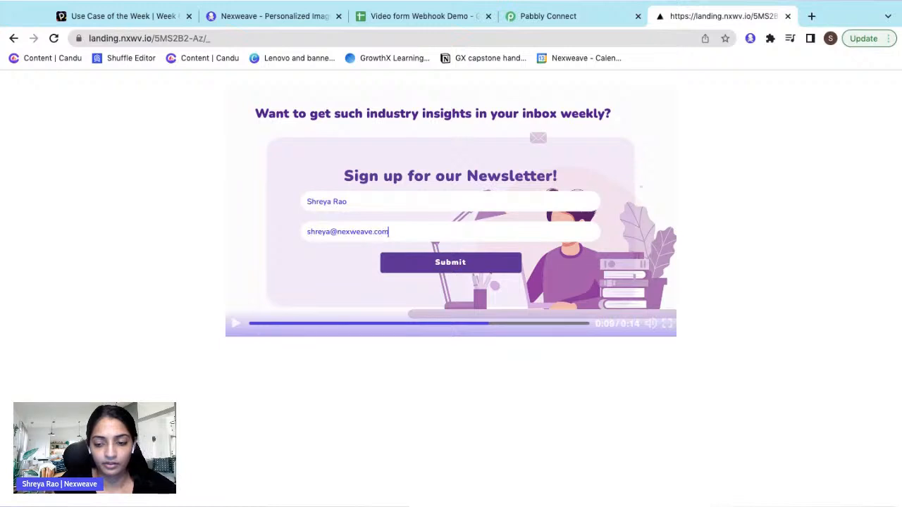
{"action": "left_click", "coordinate": [411, 268]}
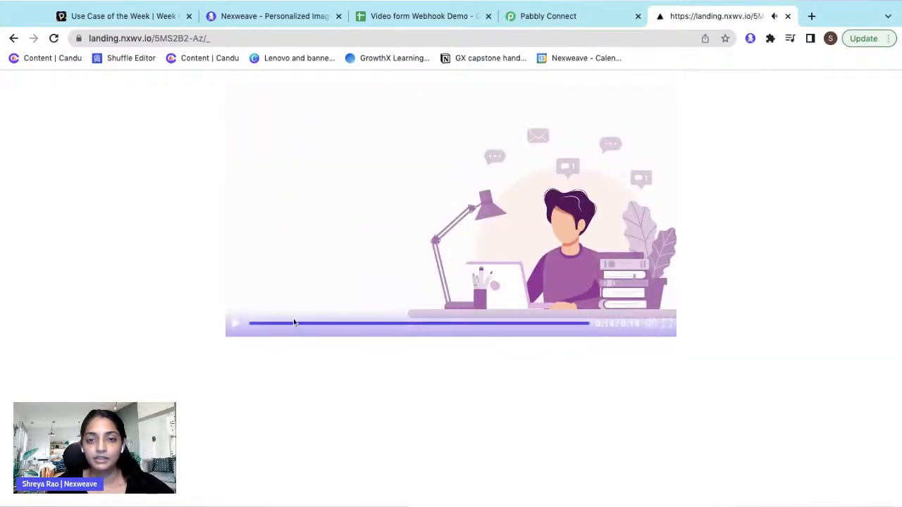
- Capture the webhook response in Pabbly and review its device, experience ID, name and email fields
{"action": "left_click", "coordinate": [575, 17]}
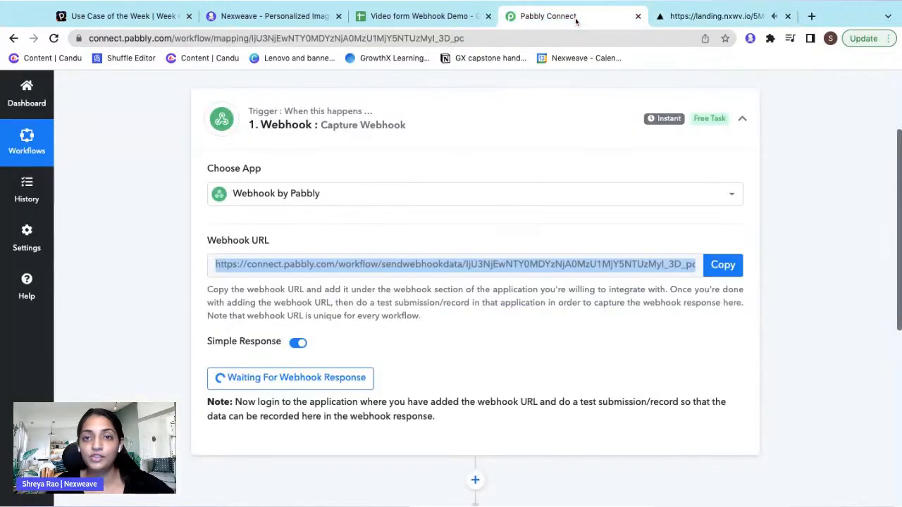
{"action": "left_click", "coordinate": [776, 336]}
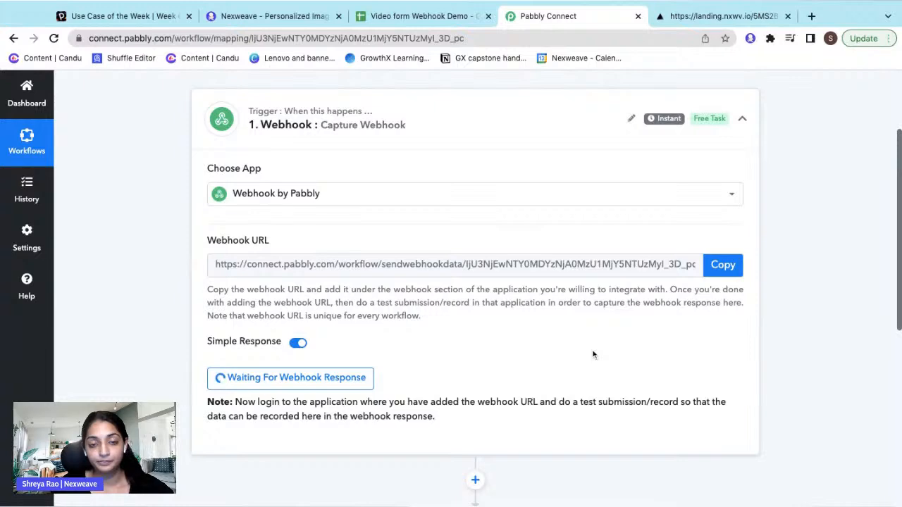
{"action": "scroll", "coordinate": [474, 366], "scroll_direction": "down", "scroll_amount": 2}
{"action": "scroll", "coordinate": [470, 423], "scroll_direction": "down", "scroll_amount": 1}
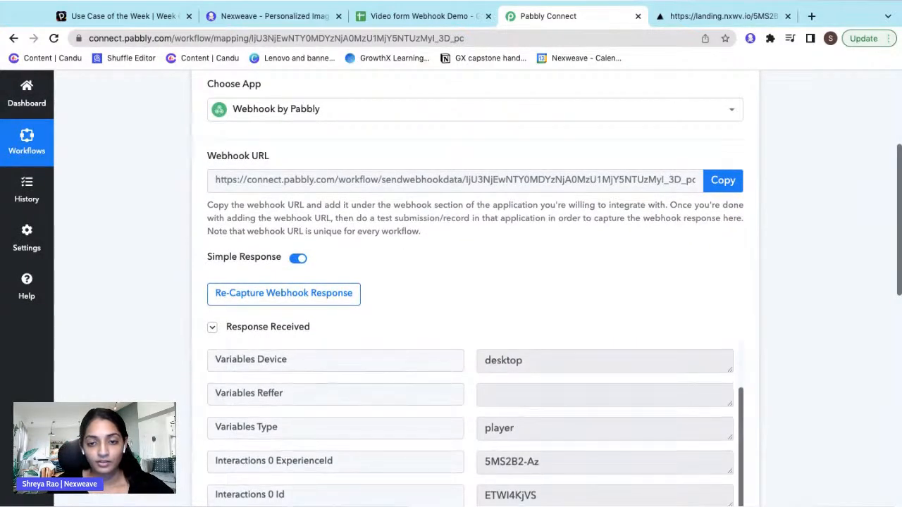
{"action": "scroll", "coordinate": [719, 269], "scroll_direction": "down", "scroll_amount": 4}
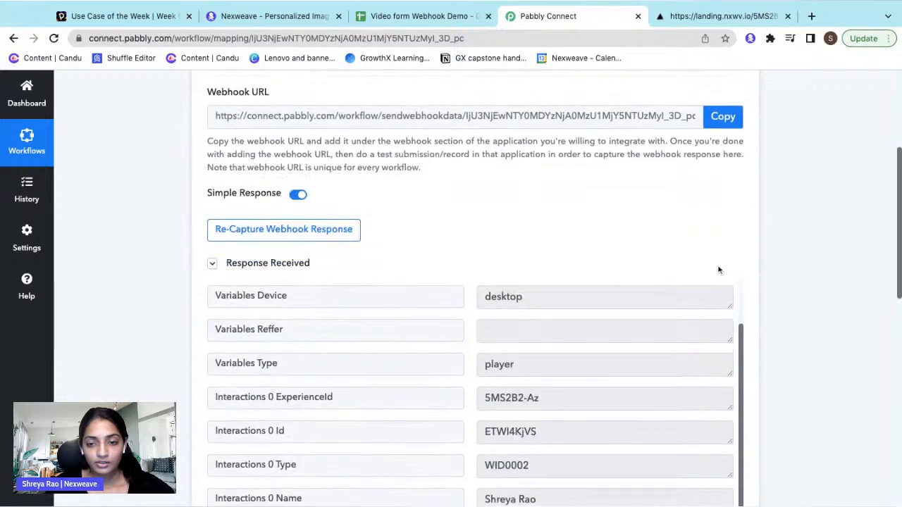
{"action": "scroll", "coordinate": [719, 269], "scroll_direction": "down", "scroll_amount": 3}
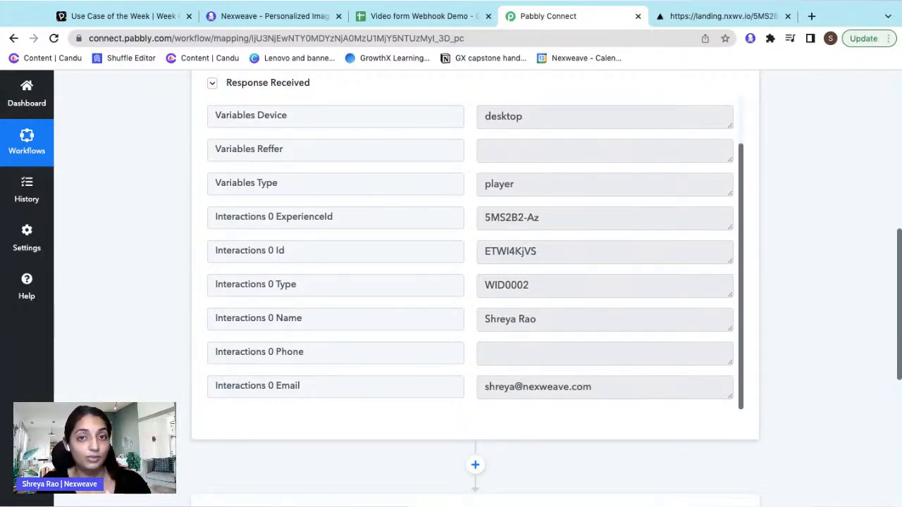
{"action": "scroll", "coordinate": [509, 400], "scroll_direction": "down", "scroll_amount": 4}
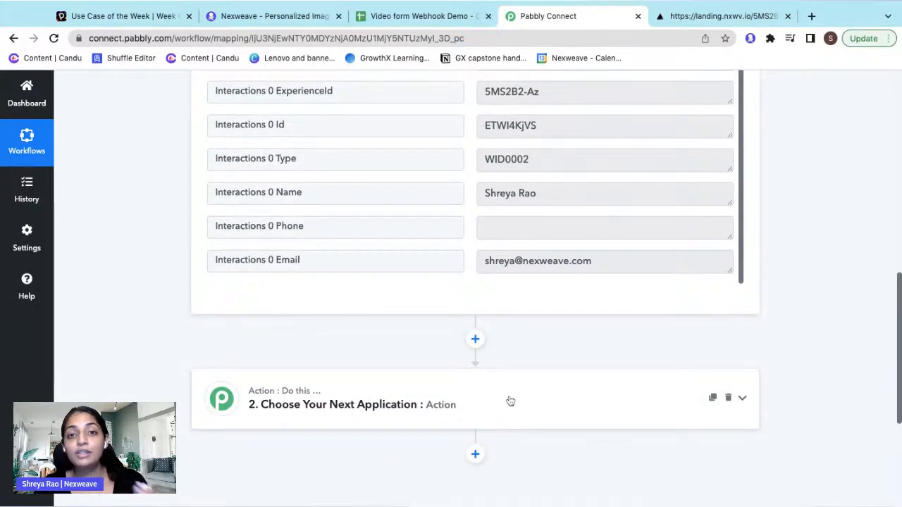
- Add Google Sheets as the app for the second action step
{"action": "left_click", "coordinate": [510, 401]}
{"action": "left_click", "coordinate": [483, 369]}
{"action": "type", "text": "Go"}
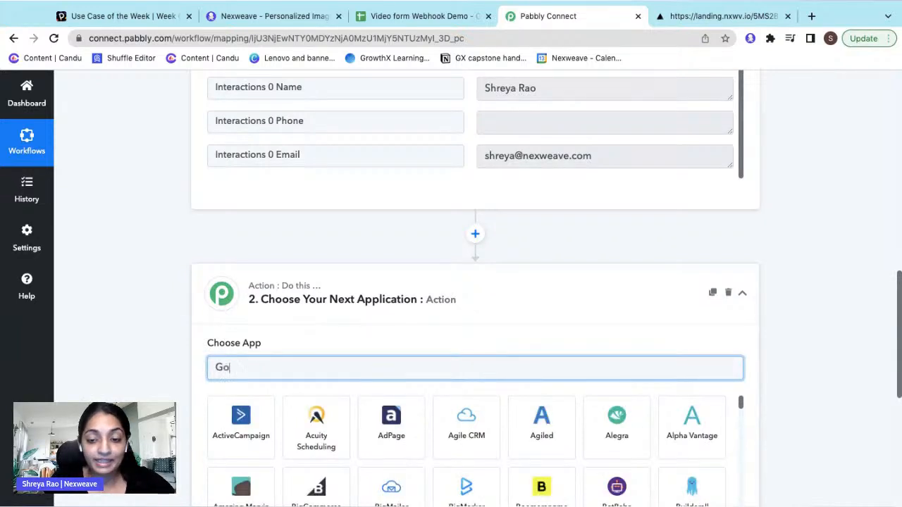
{"action": "type", "text": "ogle shee"}
{"action": "left_click", "coordinate": [241, 422]}
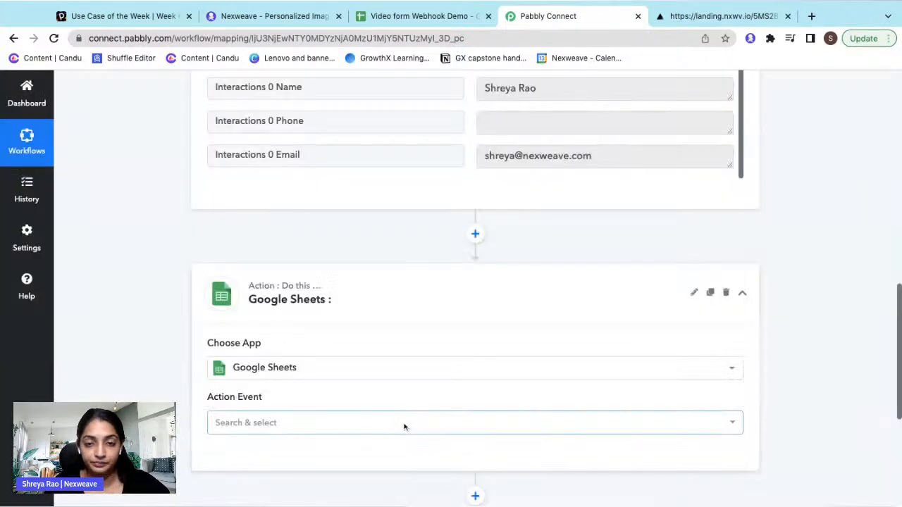
- Choose Update Row as the Google Sheets action event and begin connecting an account
{"action": "scroll", "coordinate": [421, 397], "scroll_direction": "down", "scroll_amount": 1}
{"action": "left_click", "coordinate": [381, 374]}
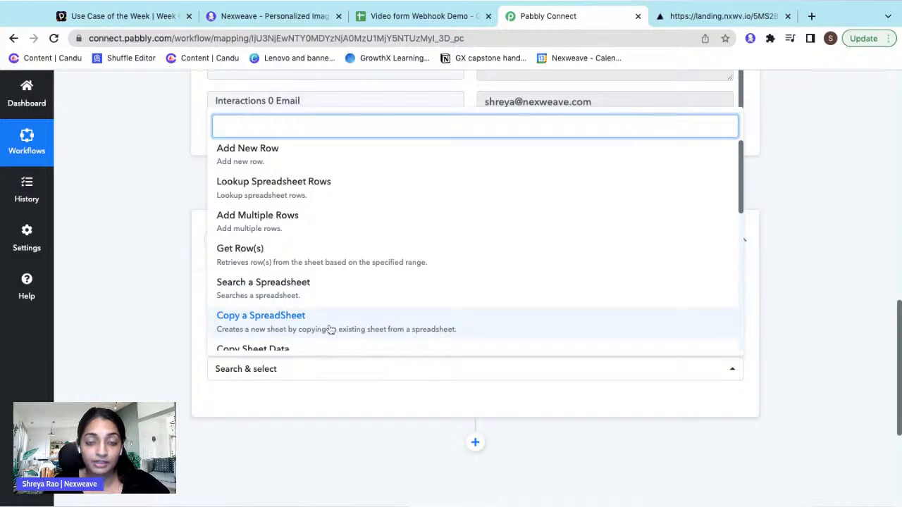
{"action": "scroll", "coordinate": [331, 329], "scroll_direction": "down", "scroll_amount": 5}
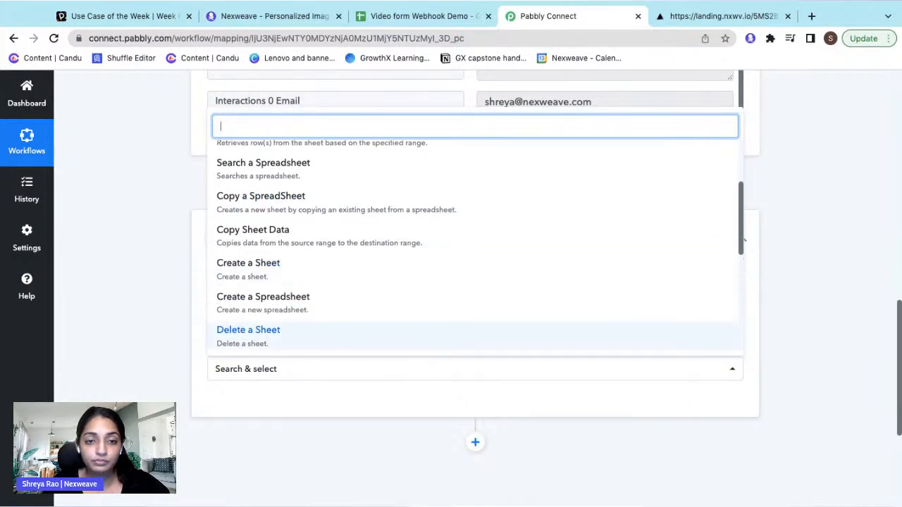
{"action": "scroll", "coordinate": [330, 296], "scroll_direction": "down", "scroll_amount": 5}
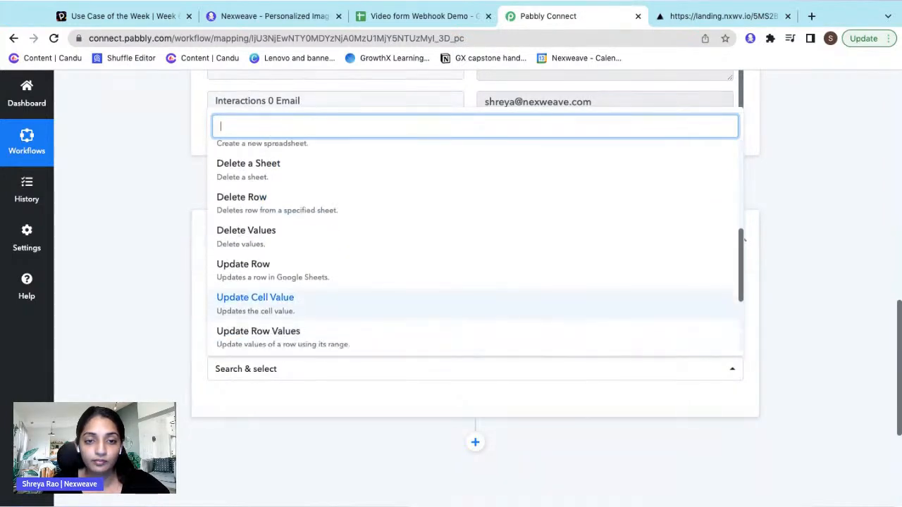
{"action": "scroll", "coordinate": [331, 295], "scroll_direction": "down", "scroll_amount": 5}
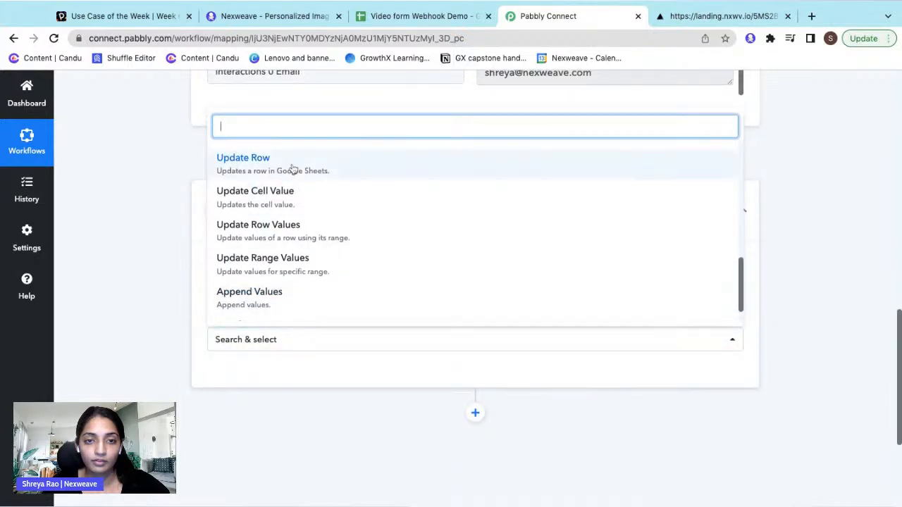
{"action": "left_click", "coordinate": [292, 172]}
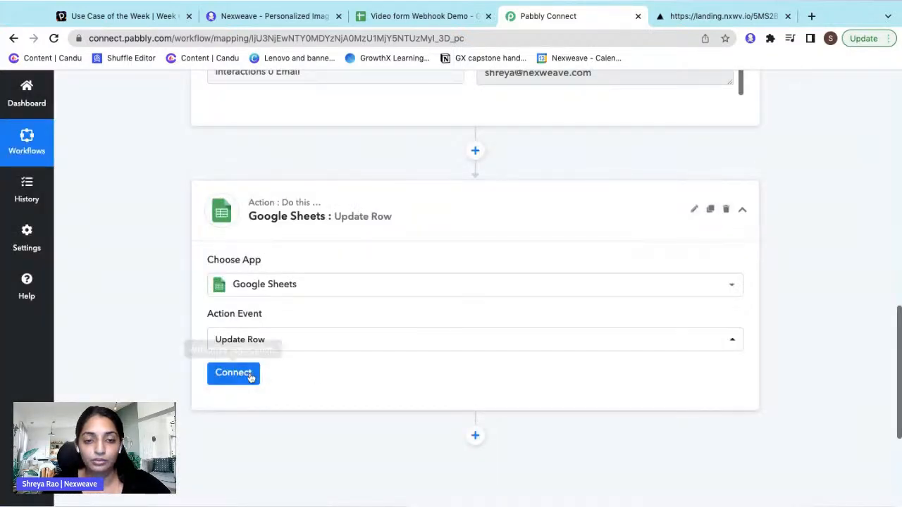
{"action": "left_click", "coordinate": [250, 377]}
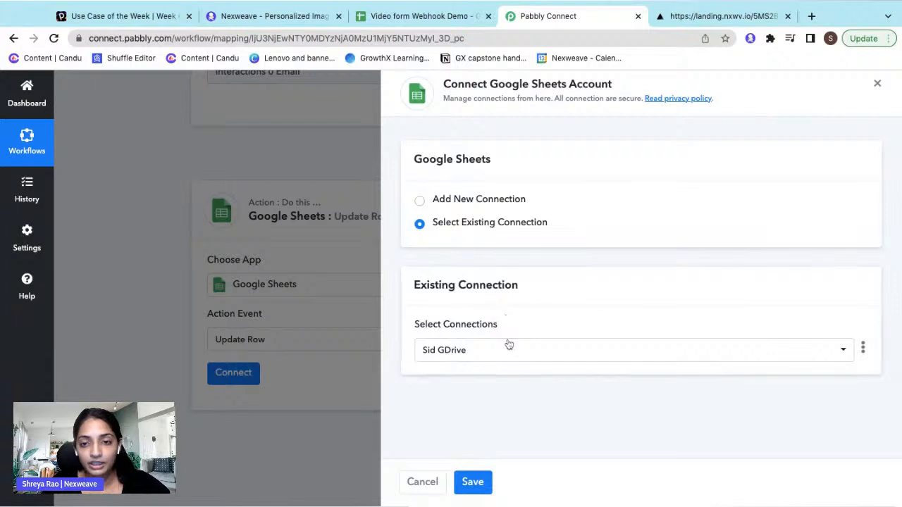
- Authorize a new Google Sheets account connection for the Update Row step and save it
{"action": "left_click", "coordinate": [437, 199]}
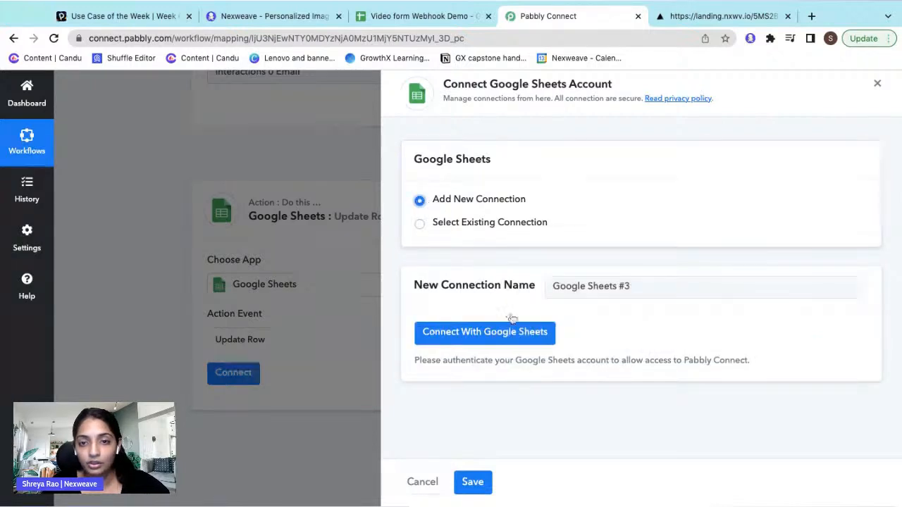
{"action": "left_click", "coordinate": [512, 340]}
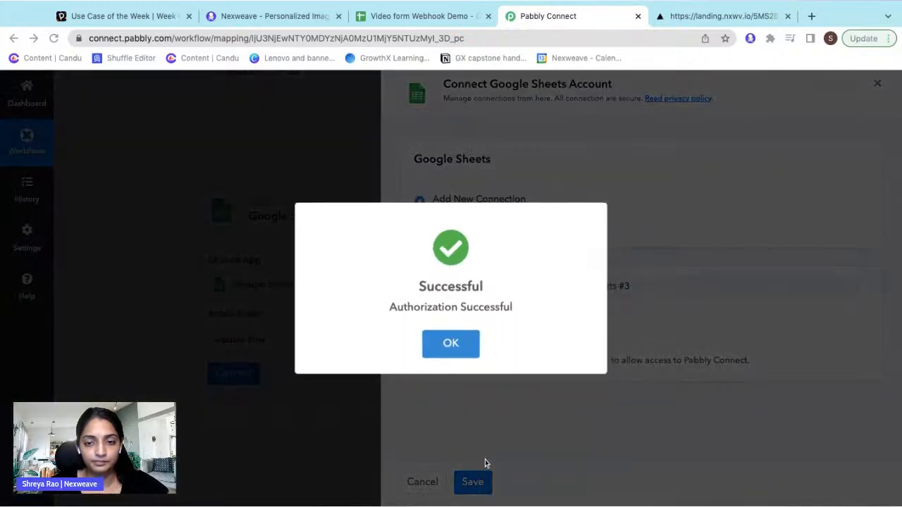
{"action": "left_click", "coordinate": [463, 346]}
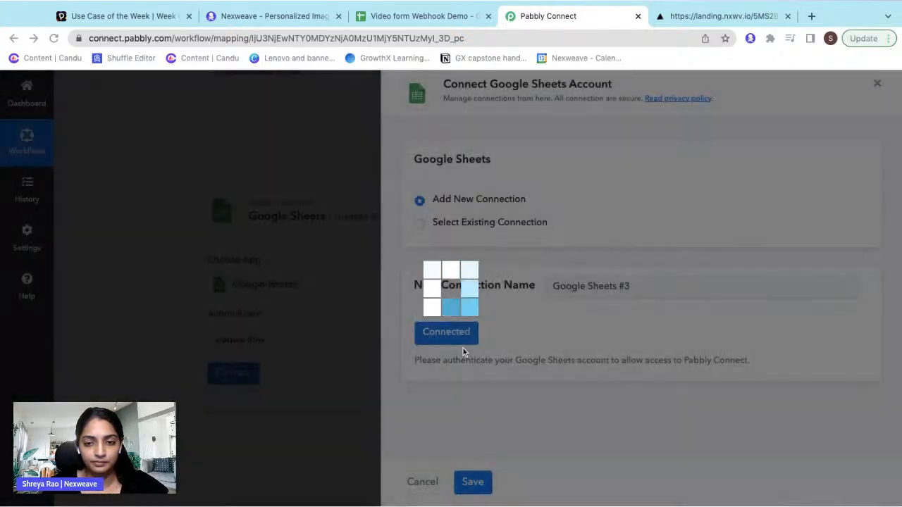
{"action": "left_click", "coordinate": [476, 479]}
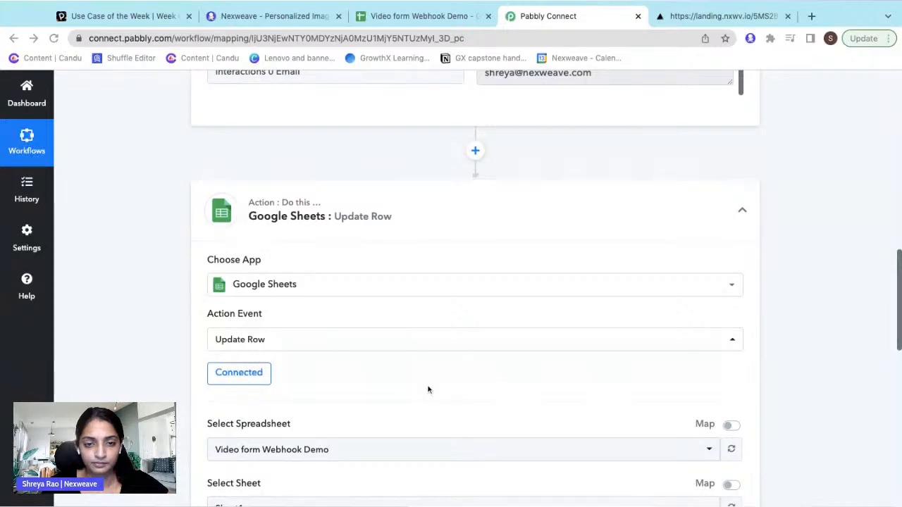
- Check Sheet1's Name and Email headers, then select 'Video form Webhook Demo' as the spreadsheet
{"action": "scroll", "coordinate": [428, 390], "scroll_direction": "down", "scroll_amount": 1}
{"action": "scroll", "coordinate": [428, 389], "scroll_direction": "down", "scroll_amount": 1}
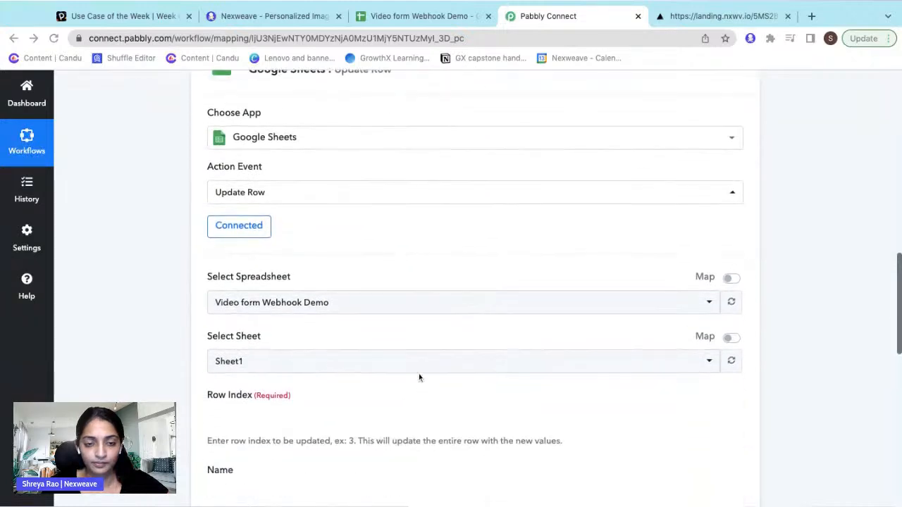
{"action": "left_click", "coordinate": [413, 304]}
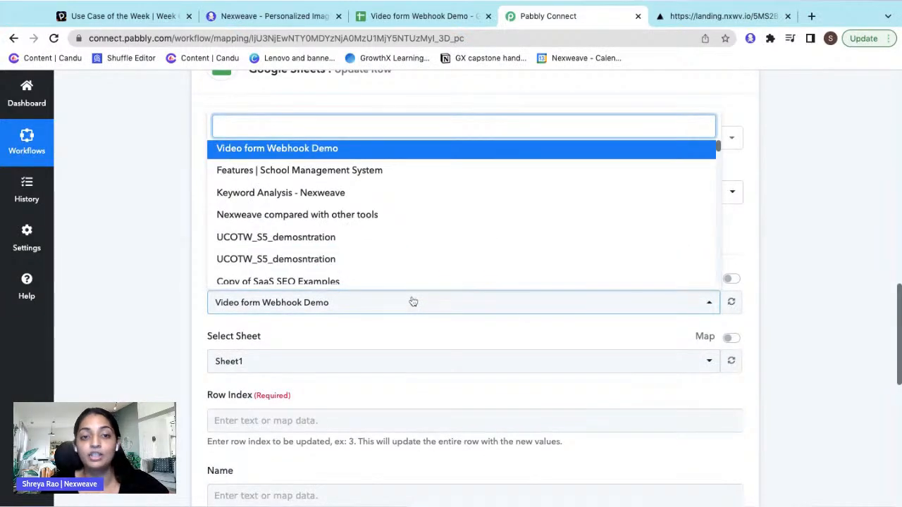
{"action": "left_click", "coordinate": [456, 21]}
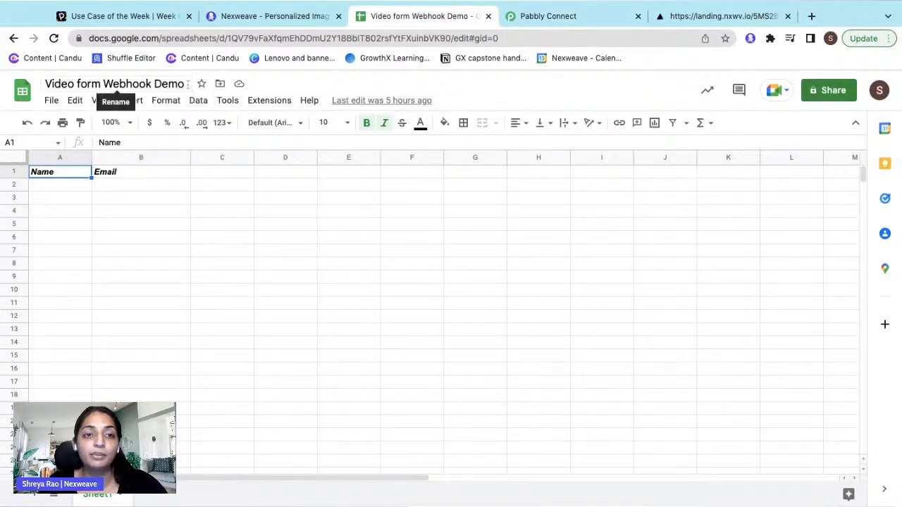
{"action": "left_click", "coordinate": [77, 184]}
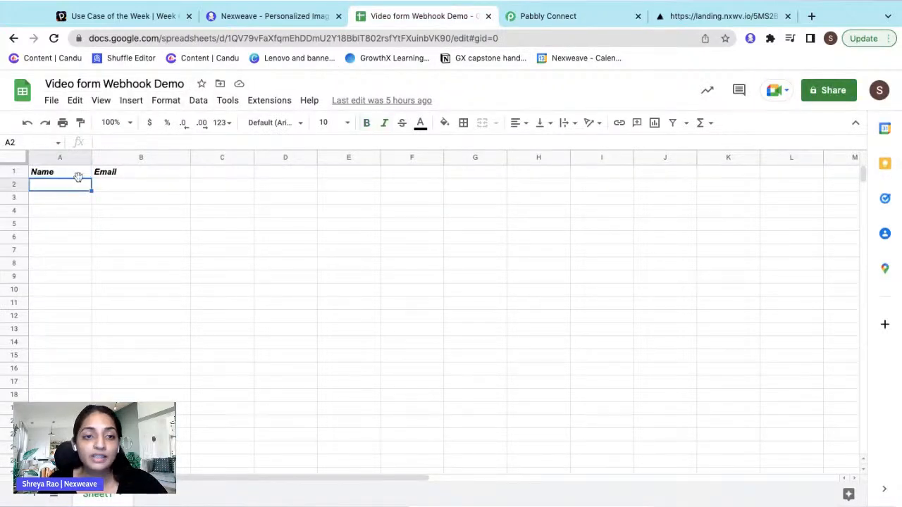
{"action": "left_click", "coordinate": [561, 21]}
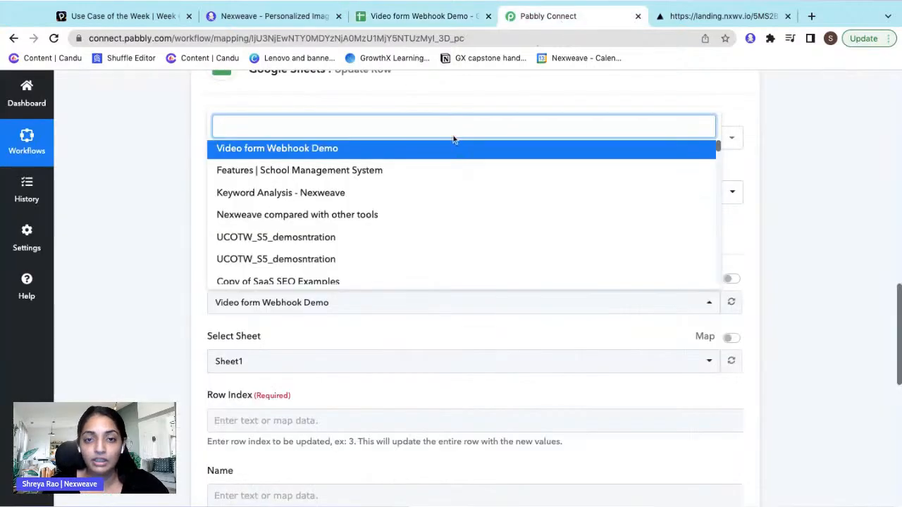
{"action": "left_click", "coordinate": [322, 148]}
{"action": "scroll", "coordinate": [328, 250], "scroll_direction": "down", "scroll_amount": 5}
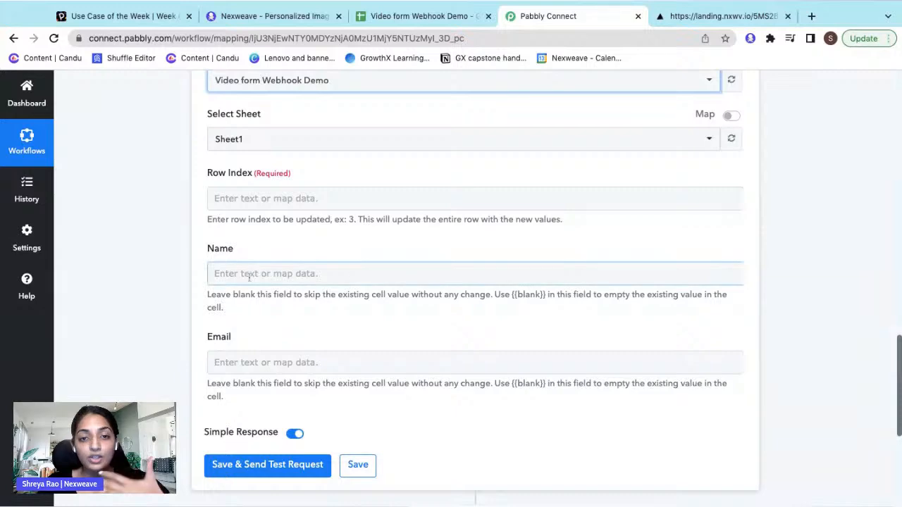
{"action": "scroll", "coordinate": [247, 272], "scroll_direction": "up", "scroll_amount": 15}
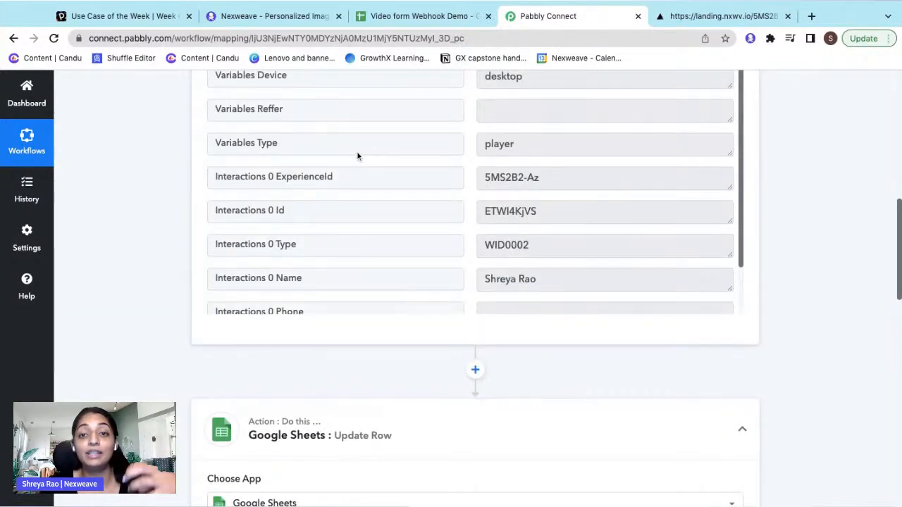
- Map the Name field to the webhook's Interactions 0 Name value
{"action": "scroll", "coordinate": [357, 156], "scroll_direction": "down", "scroll_amount": 5}
{"action": "scroll", "coordinate": [356, 151], "scroll_direction": "down", "scroll_amount": 8}
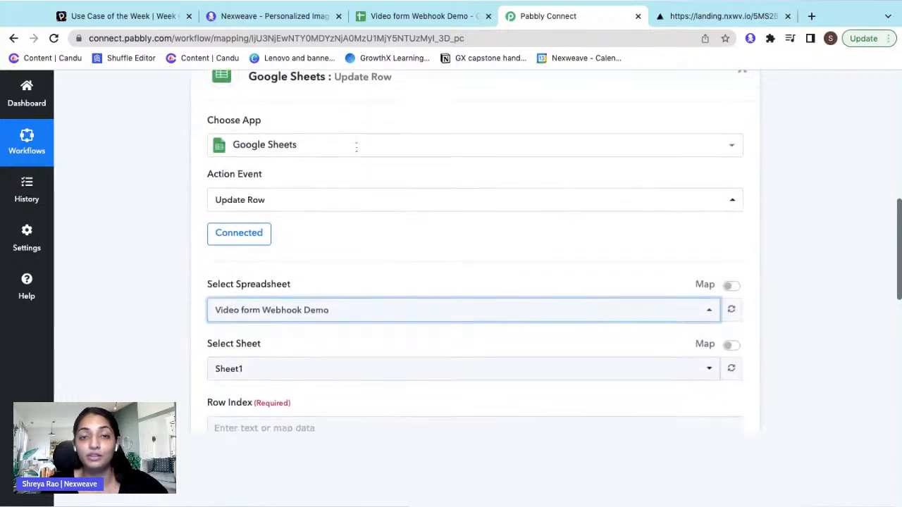
{"action": "left_click", "coordinate": [338, 233]}
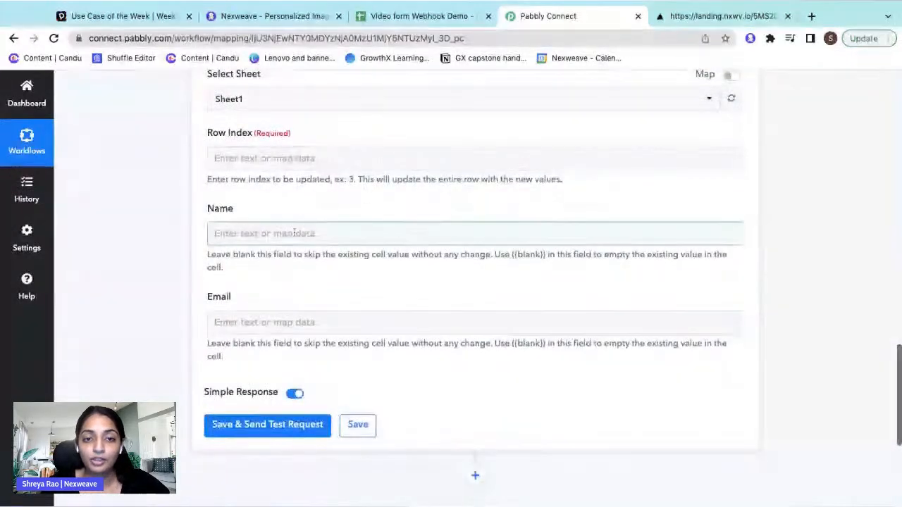
{"action": "left_click", "coordinate": [326, 322]}
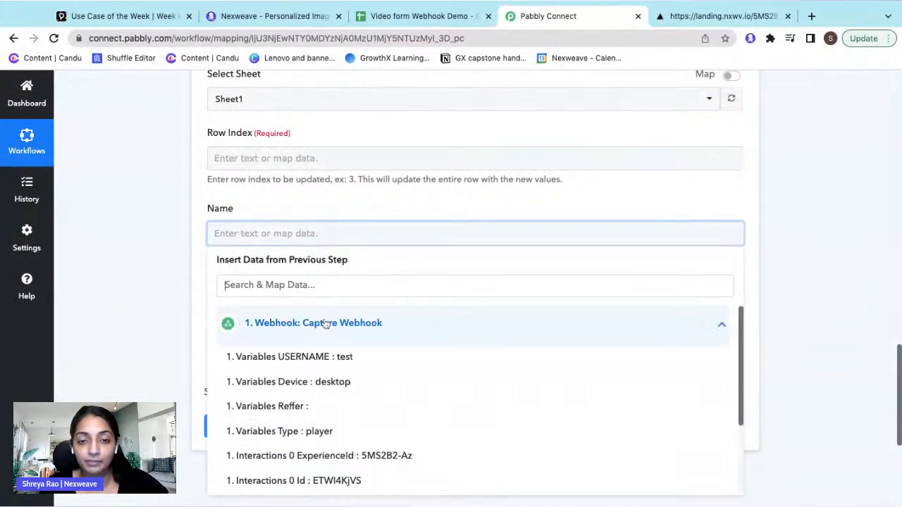
{"action": "scroll", "coordinate": [331, 435], "scroll_direction": "down", "scroll_amount": 1}
{"action": "scroll", "coordinate": [331, 437], "scroll_direction": "down", "scroll_amount": 2}
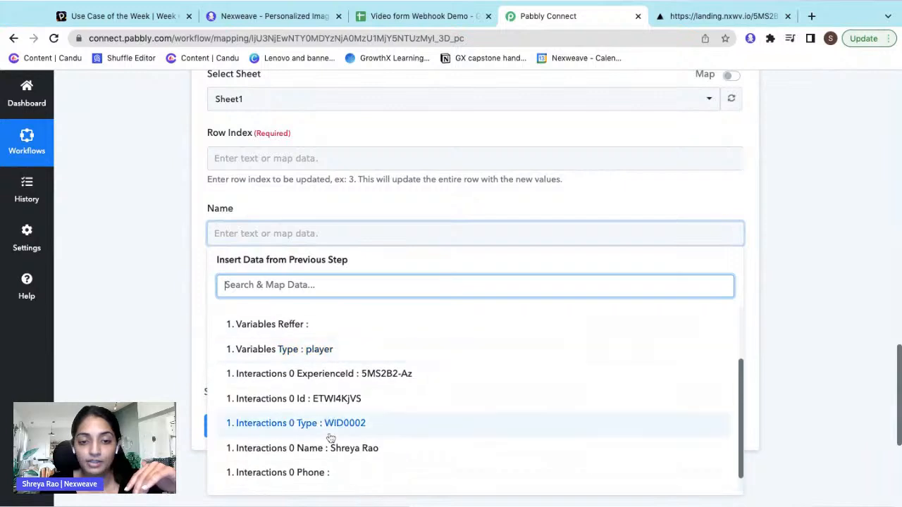
{"action": "left_click", "coordinate": [330, 434]}
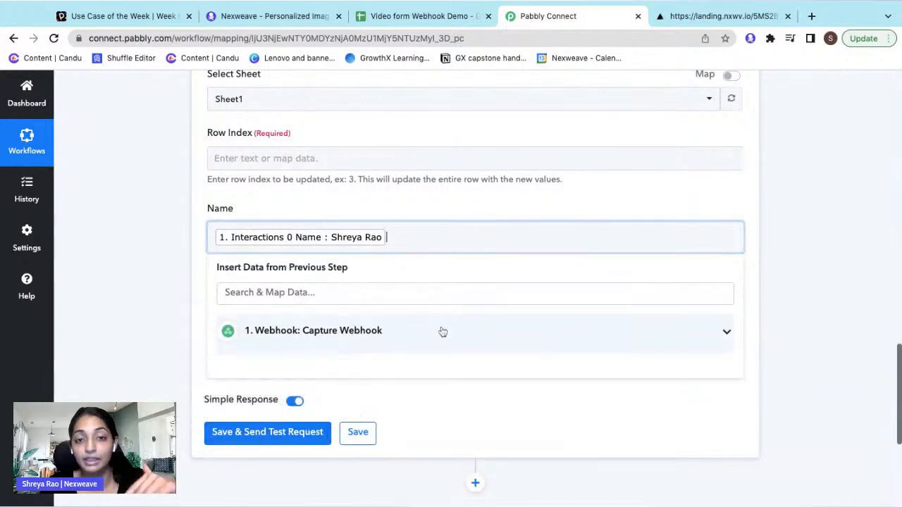
{"action": "left_click", "coordinate": [790, 228]}
- Map the Email field to Interactions 0 Email, replacing the mistakenly inserted phone value
{"action": "left_click", "coordinate": [393, 336]}
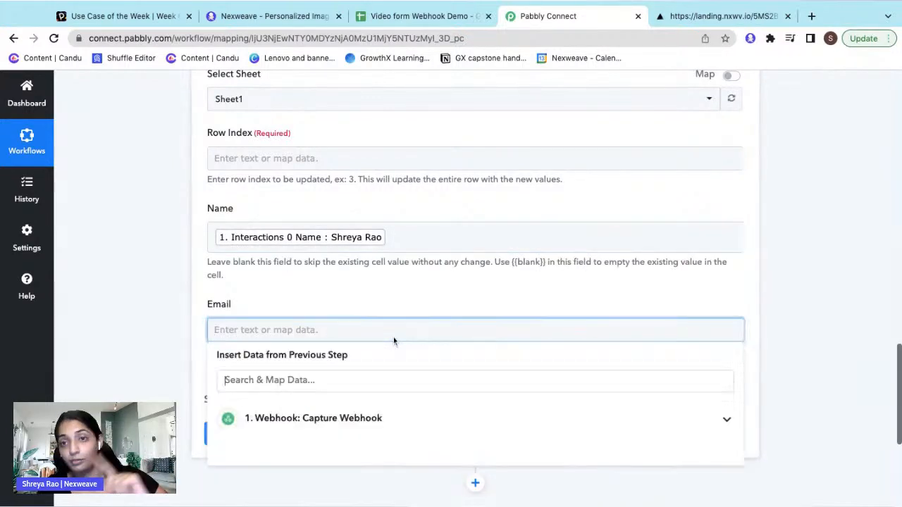
{"action": "left_click", "coordinate": [347, 417]}
{"action": "scroll", "coordinate": [347, 423], "scroll_direction": "down", "scroll_amount": 5}
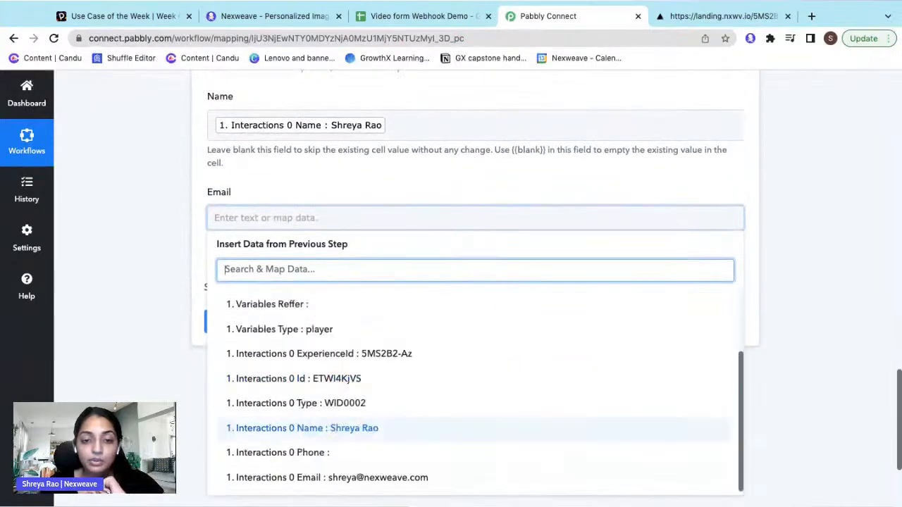
{"action": "left_click", "coordinate": [352, 438]}
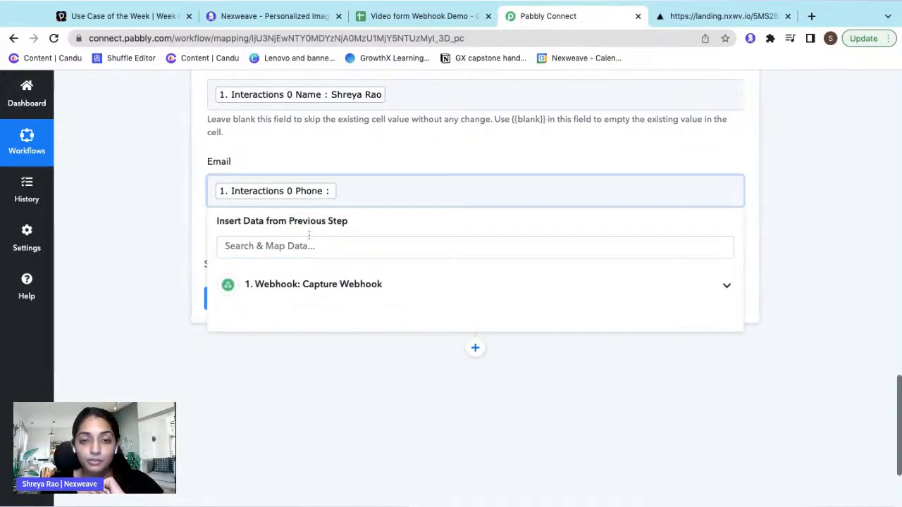
{"action": "key", "text": "BackSpace"}
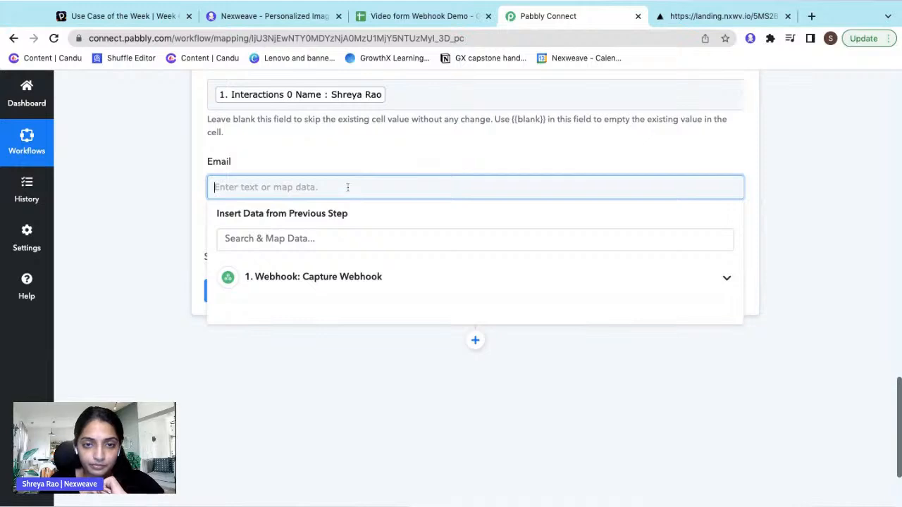
{"action": "left_click", "coordinate": [317, 276]}
{"action": "scroll", "coordinate": [346, 402], "scroll_direction": "down", "scroll_amount": 2}
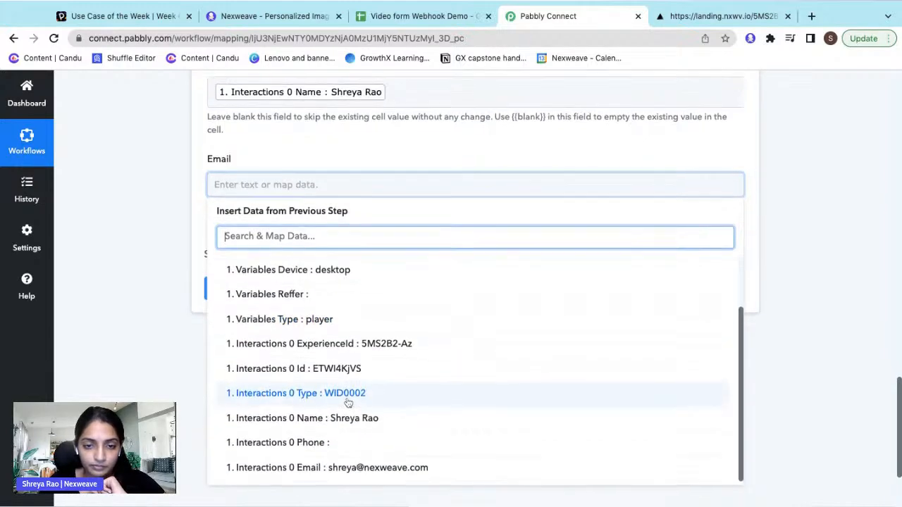
{"action": "left_click", "coordinate": [314, 476]}
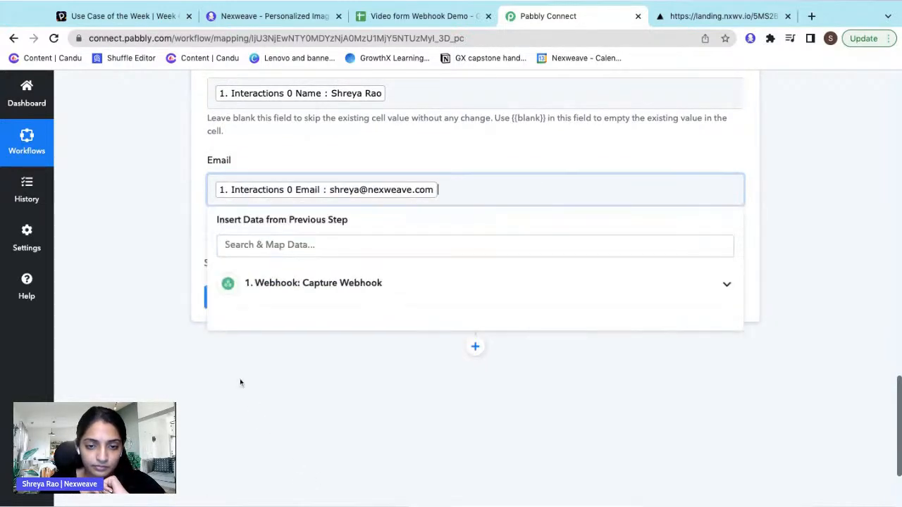
{"action": "left_click", "coordinate": [188, 364]}
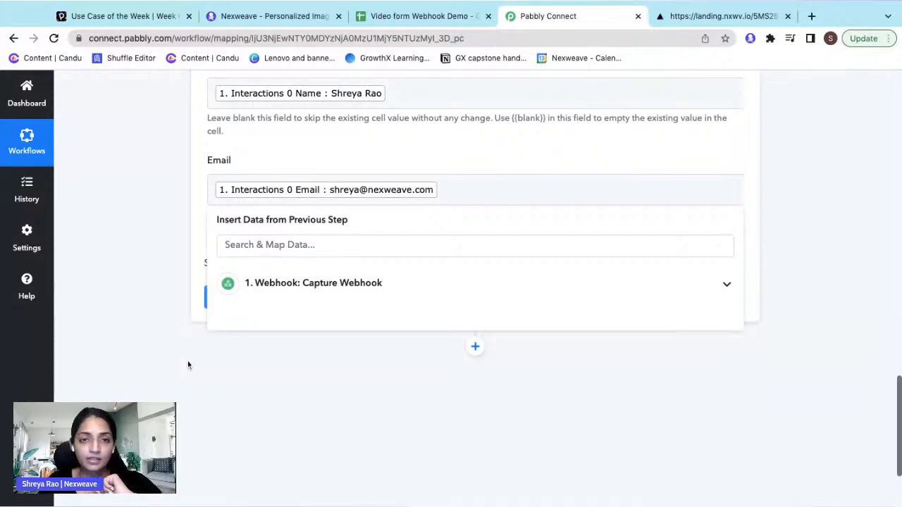
- Set the Row Index to 2
{"action": "scroll", "coordinate": [188, 365], "scroll_direction": "up", "scroll_amount": 2}
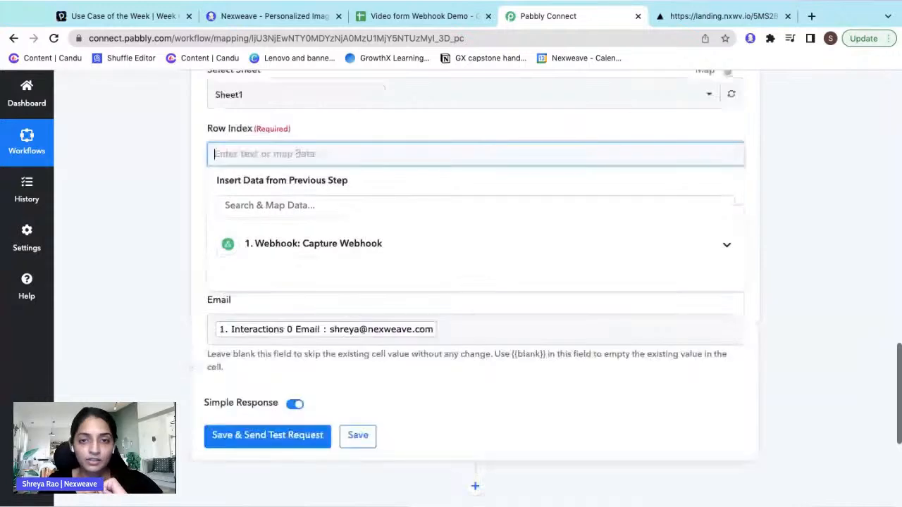
{"action": "left_click", "coordinate": [496, 153]}
{"action": "type", "text": "2"}
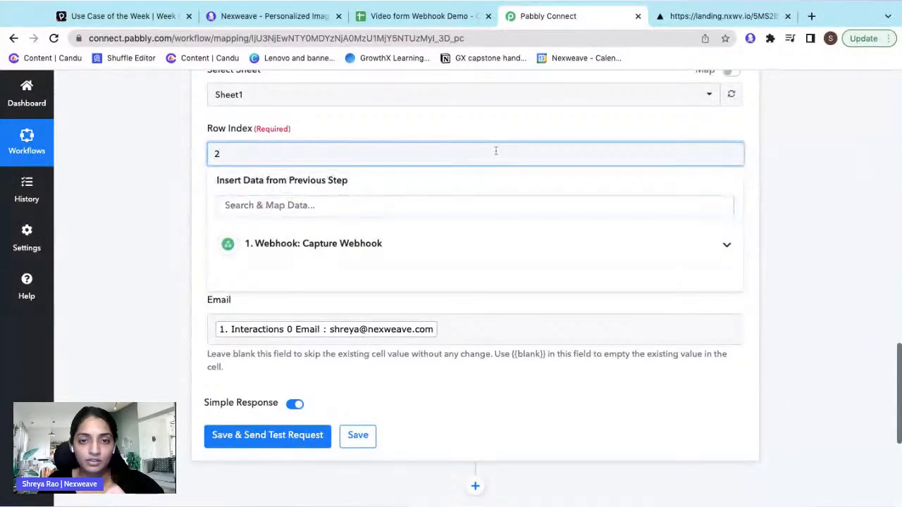
{"action": "key", "text": "Return"}
{"action": "key", "text": "BackSpace"}
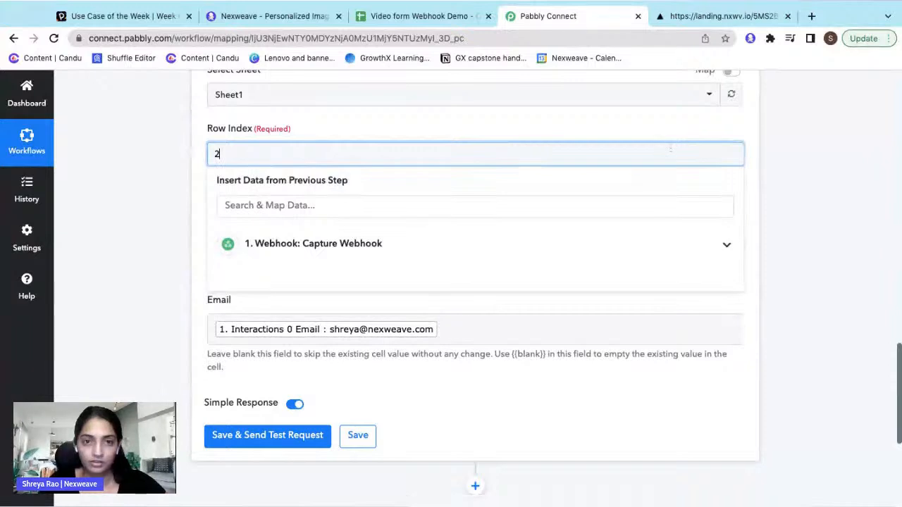
{"action": "left_click", "coordinate": [816, 166]}
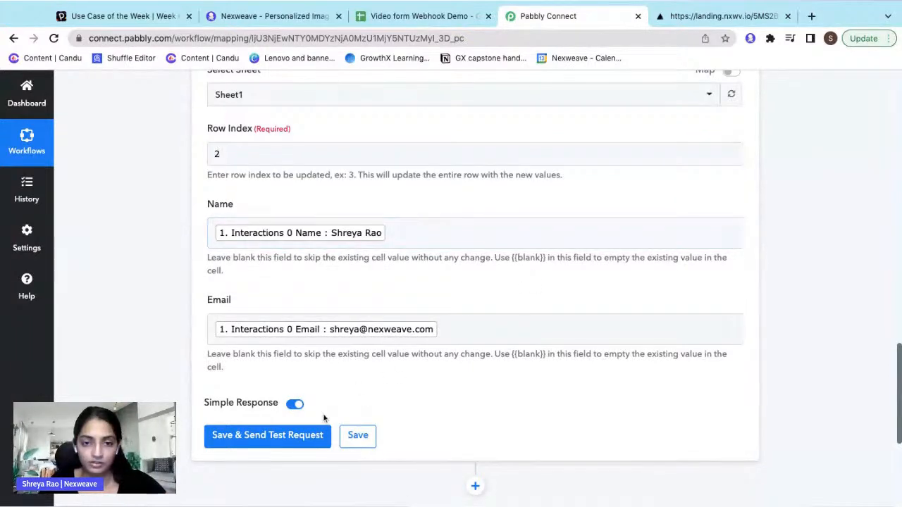
- Save the step and send a test request, confirming it updated Sheet1!A2:B2
{"action": "left_click", "coordinate": [298, 435]}
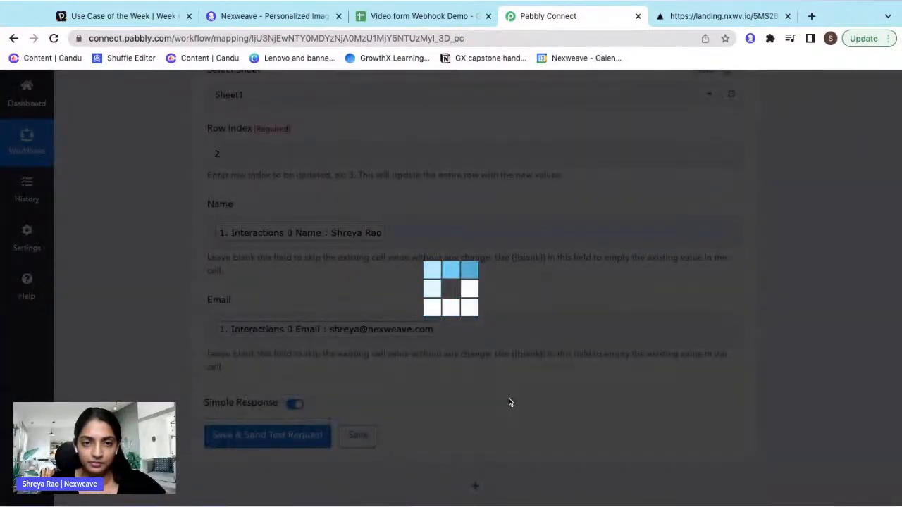
{"action": "scroll", "coordinate": [475, 287], "scroll_direction": "down", "scroll_amount": 2}
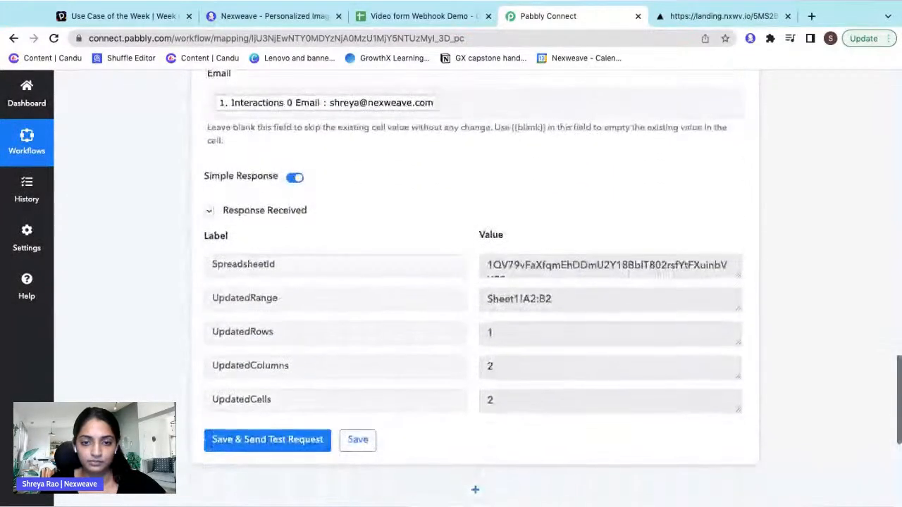
{"action": "left_click", "coordinate": [423, 17]}
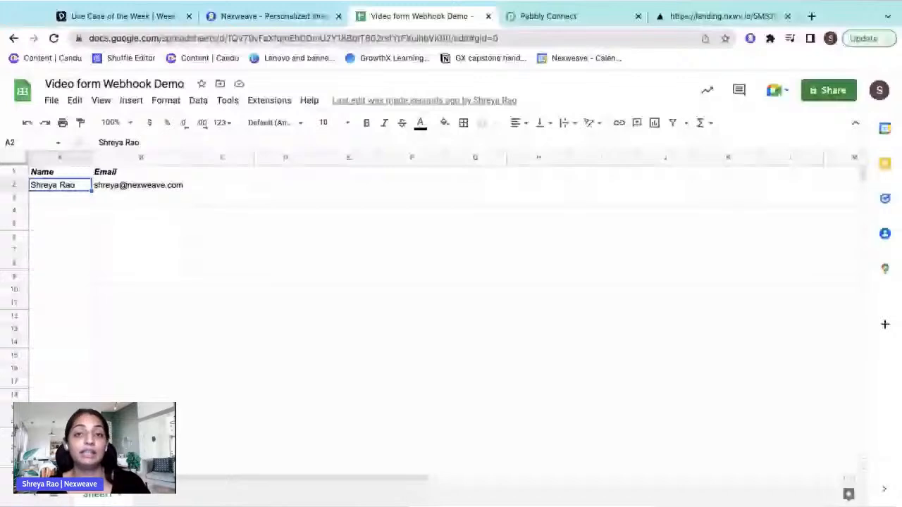
- Verify row 2 holds the submitted name and email, then go back to the Pabbly workflow
{"action": "left_click", "coordinate": [549, 16]}
- Collapse the Webhook trigger and Google Sheets update steps
{"action": "left_click", "coordinate": [475, 250]}
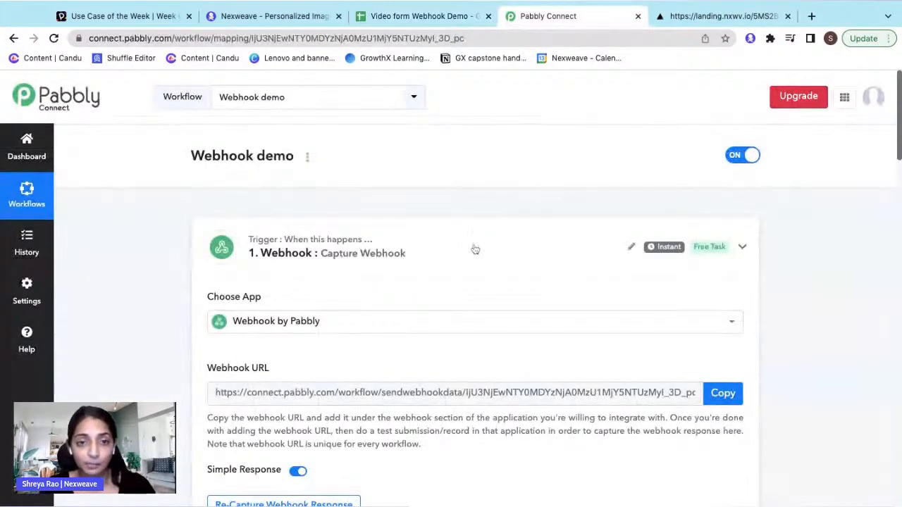
{"action": "scroll", "coordinate": [475, 249], "scroll_direction": "down", "scroll_amount": 1}
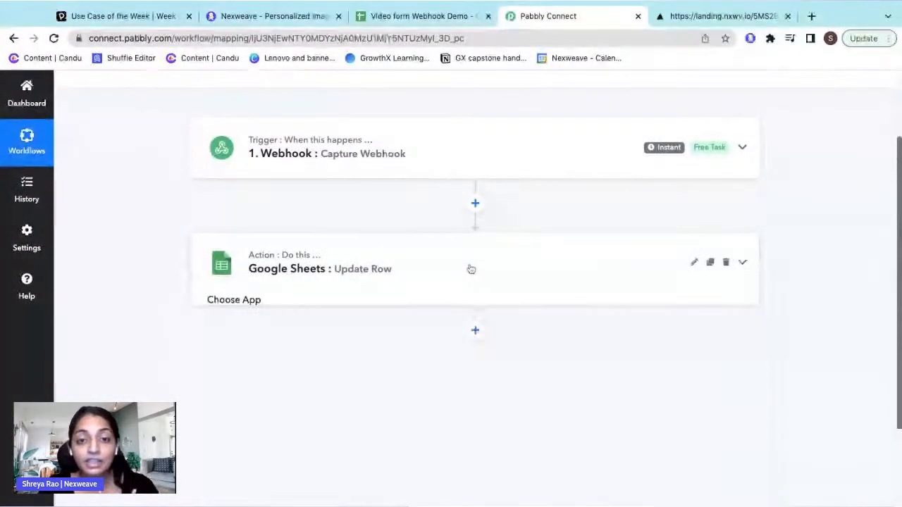
{"action": "left_click", "coordinate": [471, 268]}
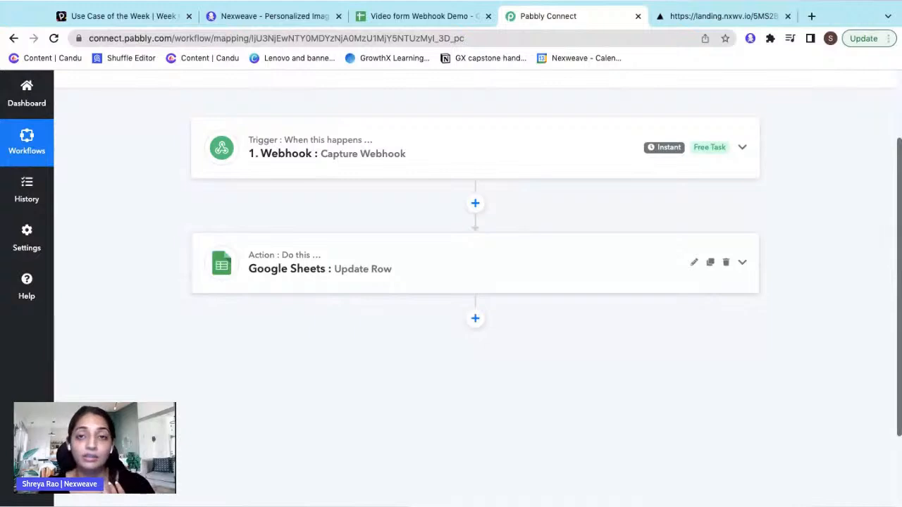
- Add a Gmail step after the sheet update with the Send Email action event
{"action": "left_click", "coordinate": [474, 317]}
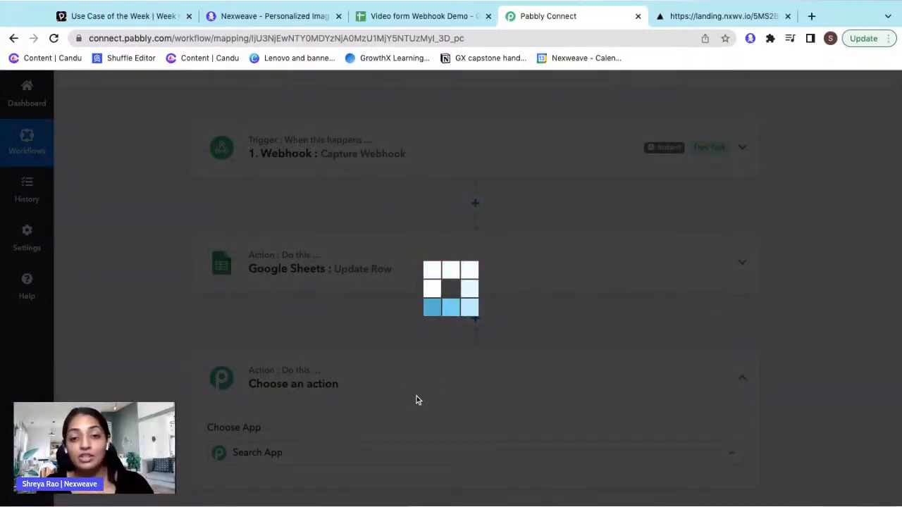
{"action": "scroll", "coordinate": [417, 400], "scroll_direction": "down", "scroll_amount": 1}
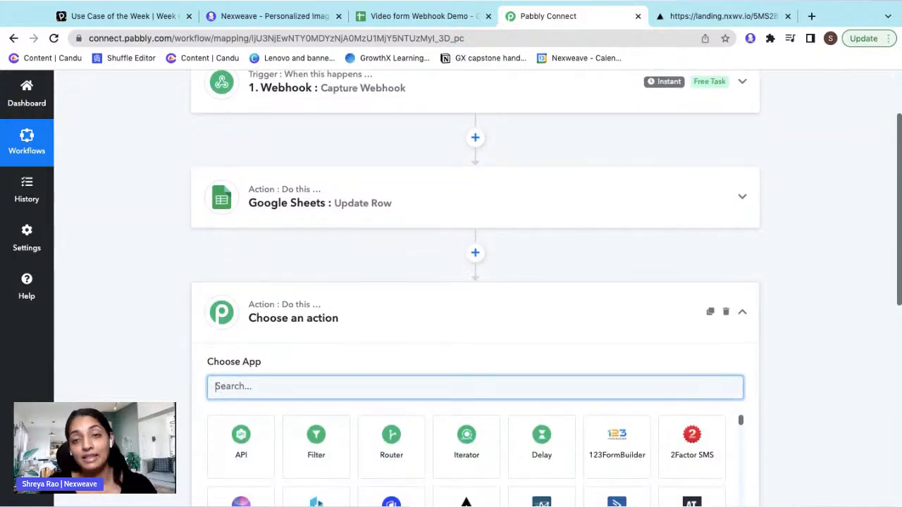
{"action": "type", "text": "Email"}
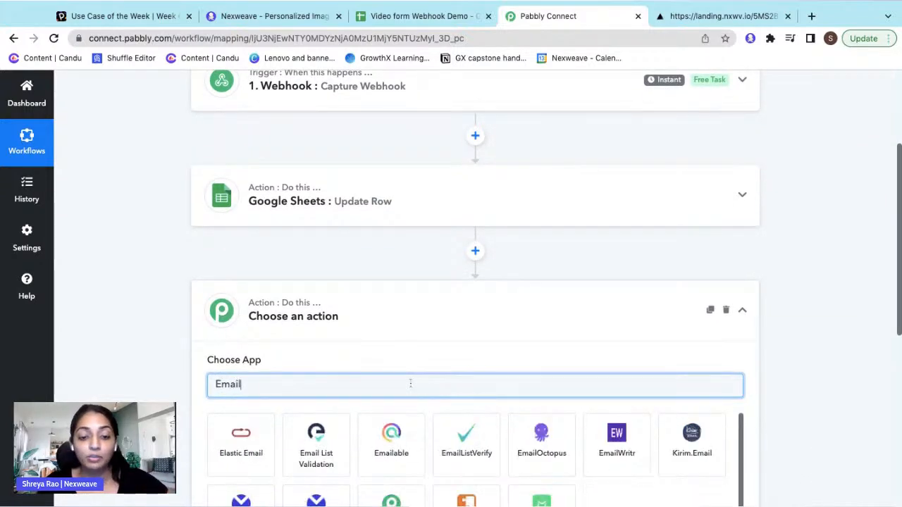
{"action": "scroll", "coordinate": [319, 386], "scroll_direction": "down", "scroll_amount": 1}
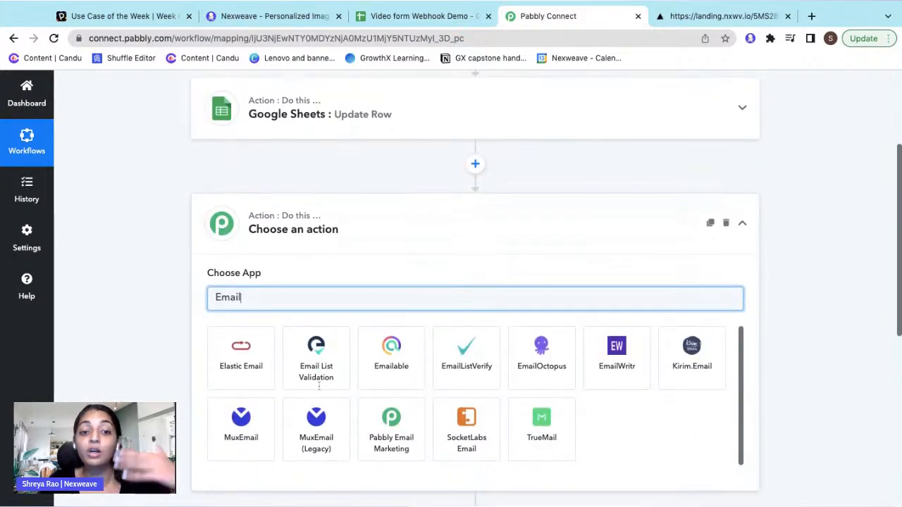
{"action": "type", "text": "Gm"}
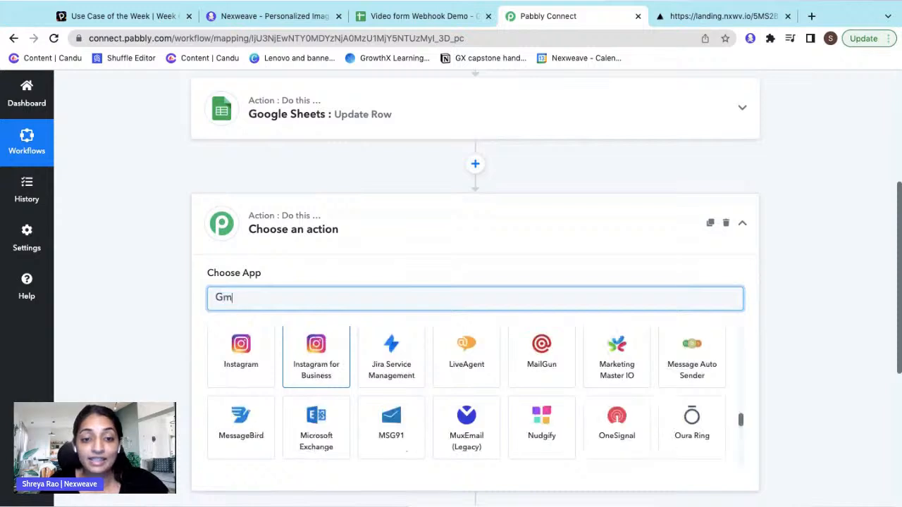
{"action": "type", "text": "ai"}
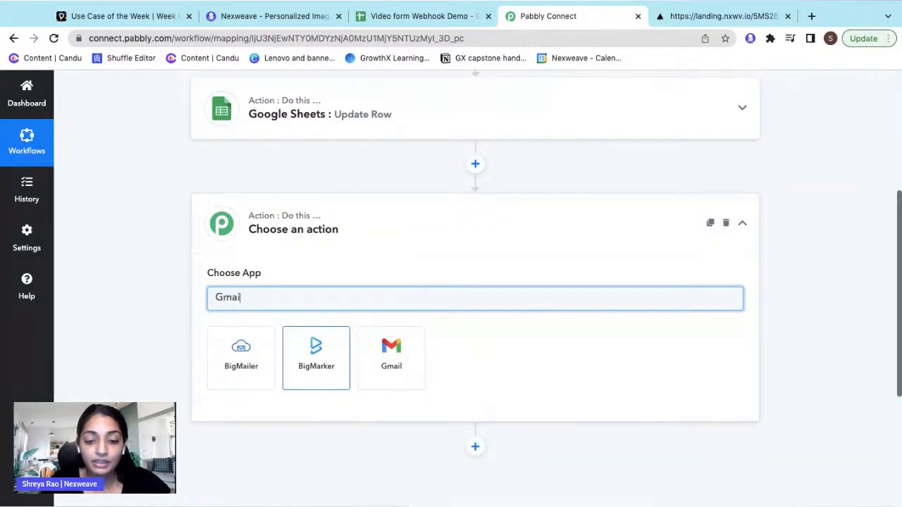
{"action": "left_click", "coordinate": [391, 357]}
{"action": "left_click", "coordinate": [304, 354]}
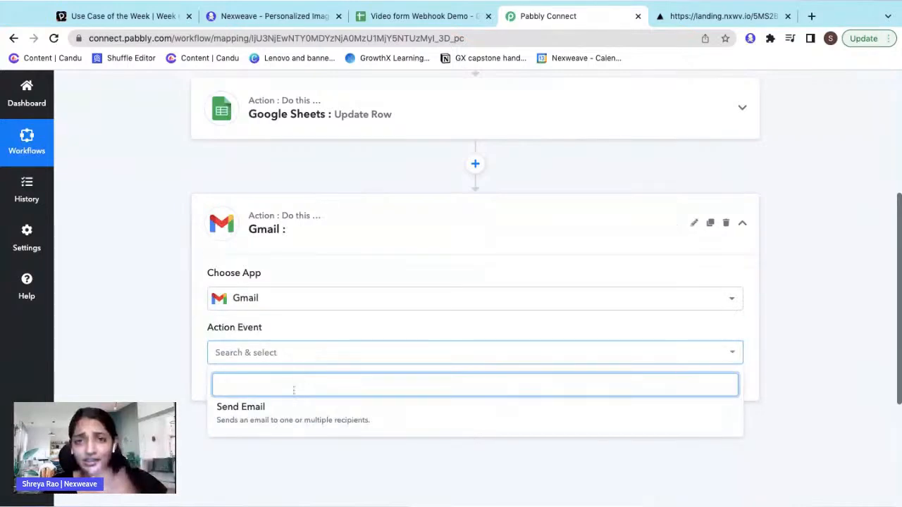
{"action": "left_click", "coordinate": [293, 417]}
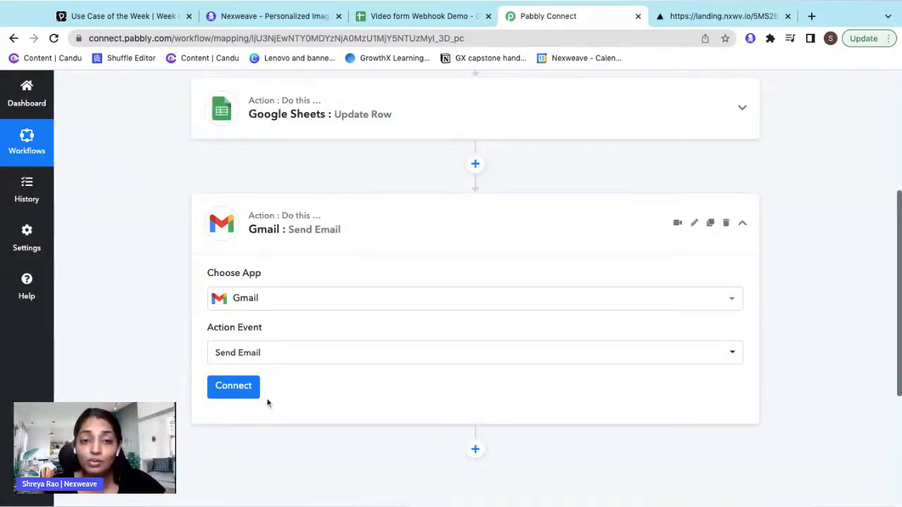
{"action": "scroll", "coordinate": [267, 402], "scroll_direction": "up", "scroll_amount": 3}
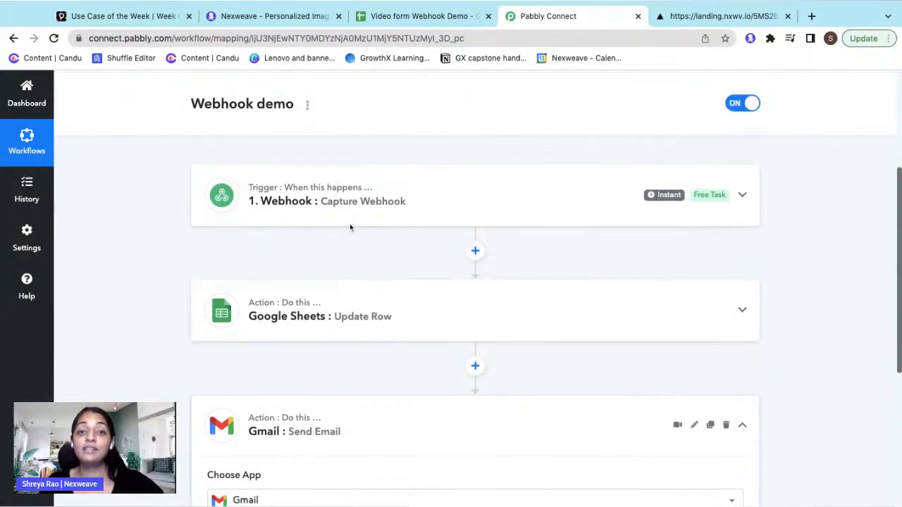
{"action": "scroll", "coordinate": [353, 202], "scroll_direction": "down", "scroll_amount": 3}
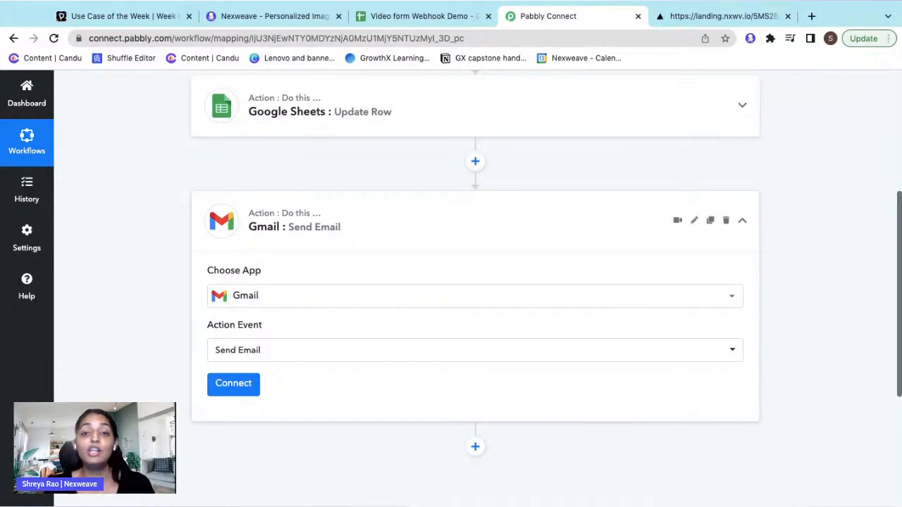
{"action": "scroll", "coordinate": [475, 282], "scroll_direction": "up", "scroll_amount": 5}
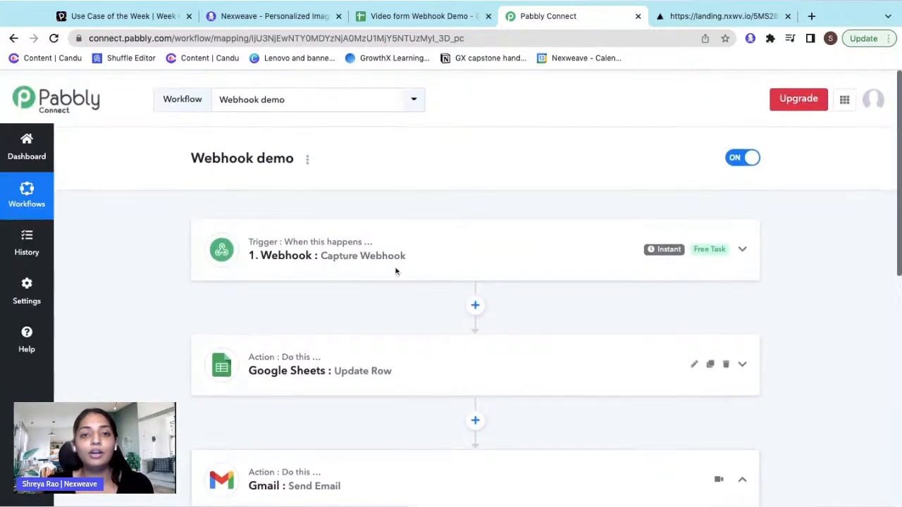